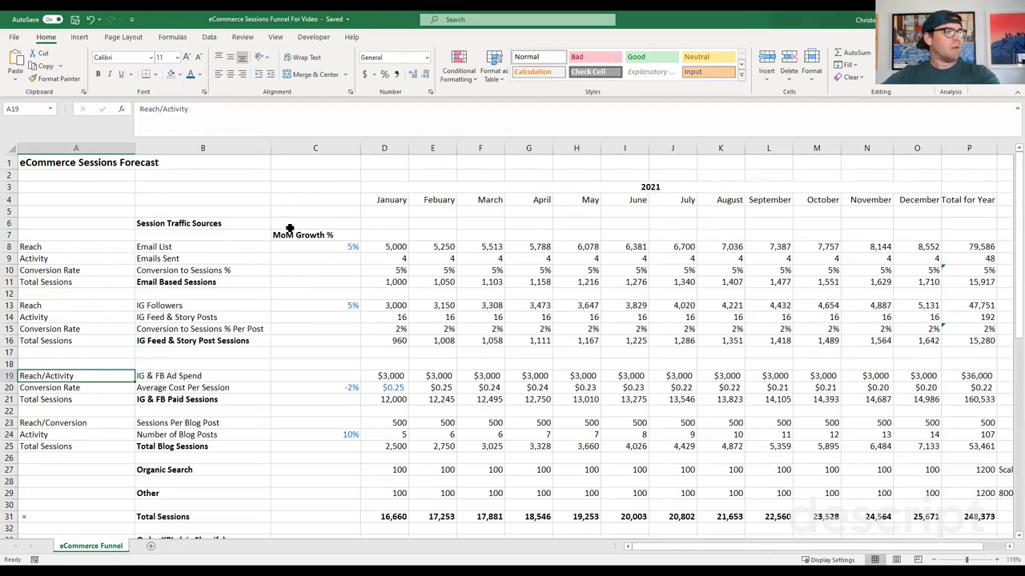
Step: Inspect the Total Sessions formulas in row 31 for January, February and March
{"action": "scroll", "coordinate": [547, 435], "scroll_direction": "down", "scroll_amount": 1}
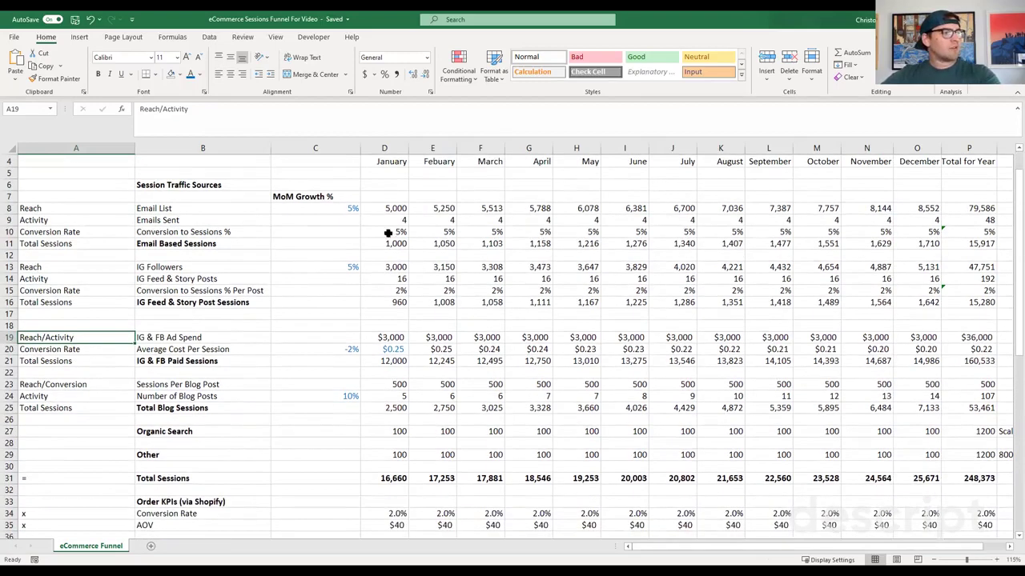
{"action": "left_click", "coordinate": [387, 478]}
{"action": "left_click", "coordinate": [424, 478]}
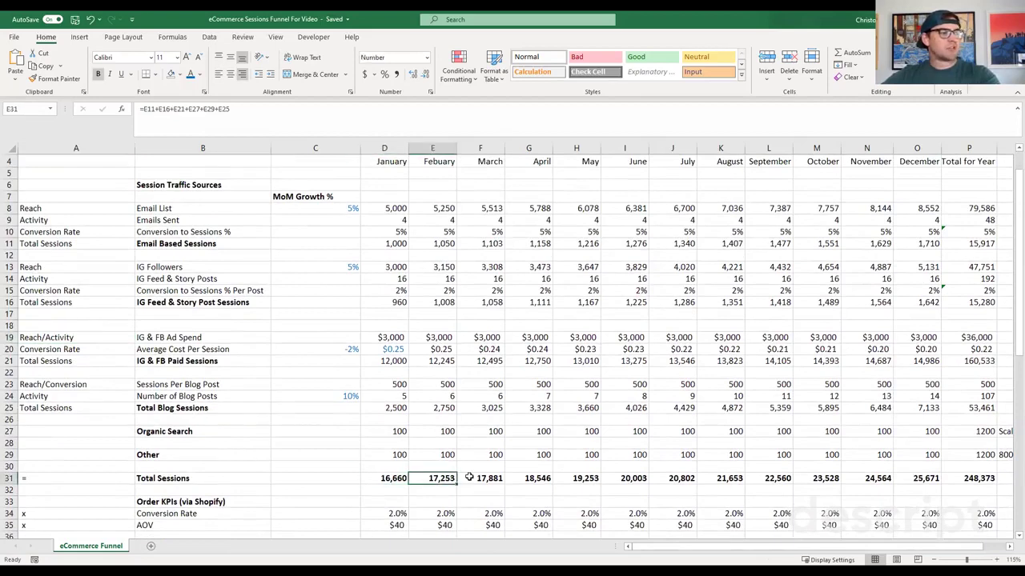
{"action": "left_click", "coordinate": [469, 478]}
{"action": "scroll", "coordinate": [384, 472], "scroll_direction": "down", "scroll_amount": 3}
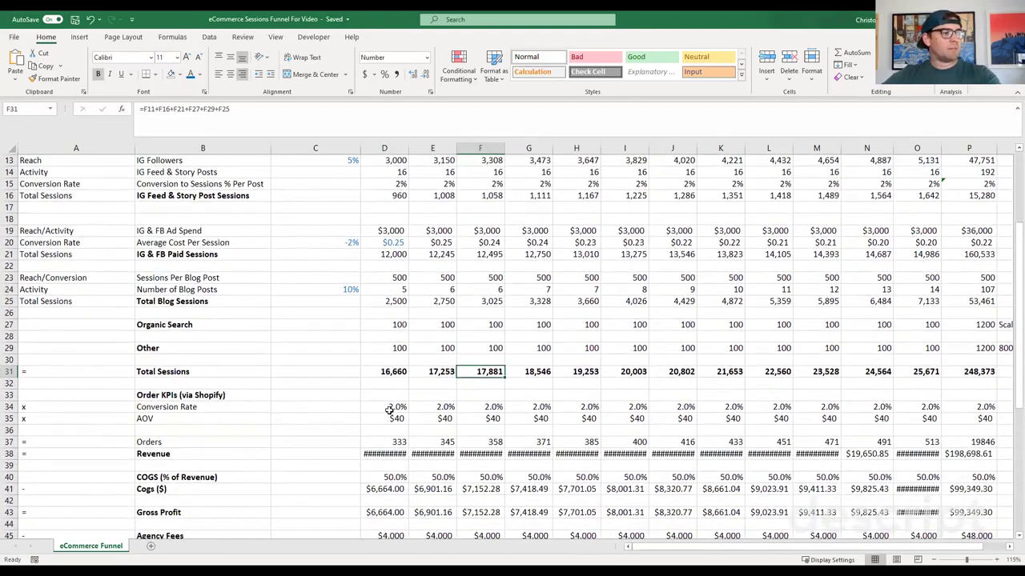
Step: Examine January's Conversion Rate, AOV and Orders cells, and review the revenue and cost rows beneath them
{"action": "left_click", "coordinate": [388, 407]}
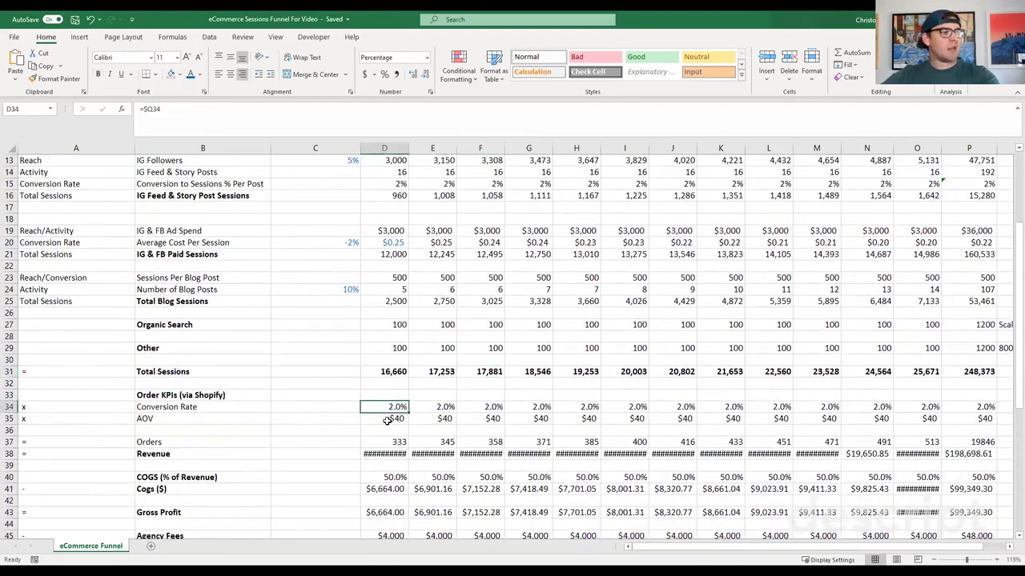
{"action": "left_click", "coordinate": [387, 419]}
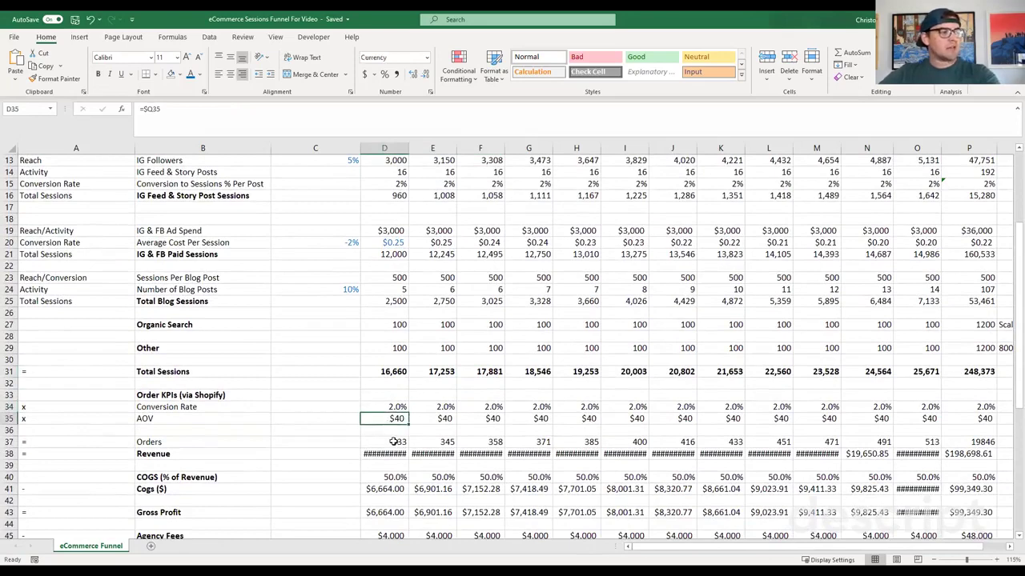
{"action": "left_click", "coordinate": [393, 442]}
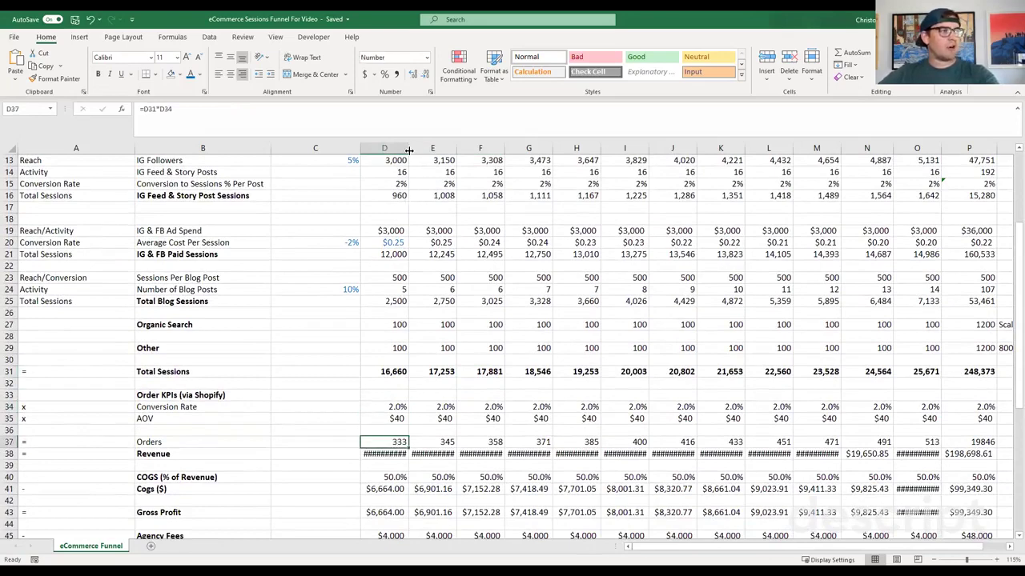
{"action": "scroll", "coordinate": [388, 441], "scroll_direction": "down", "scroll_amount": 4}
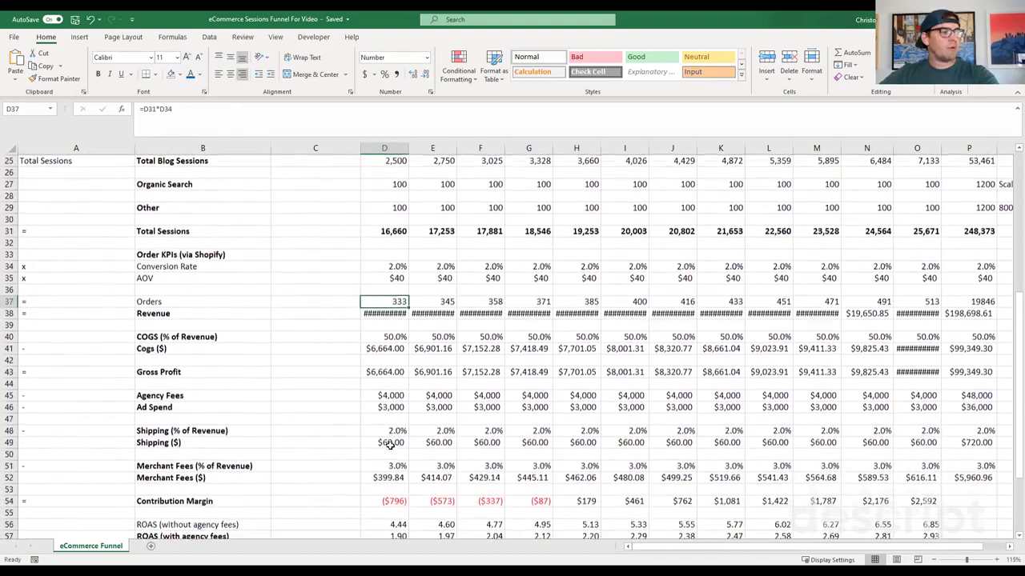
{"action": "scroll", "coordinate": [401, 439], "scroll_direction": "up", "scroll_amount": 6}
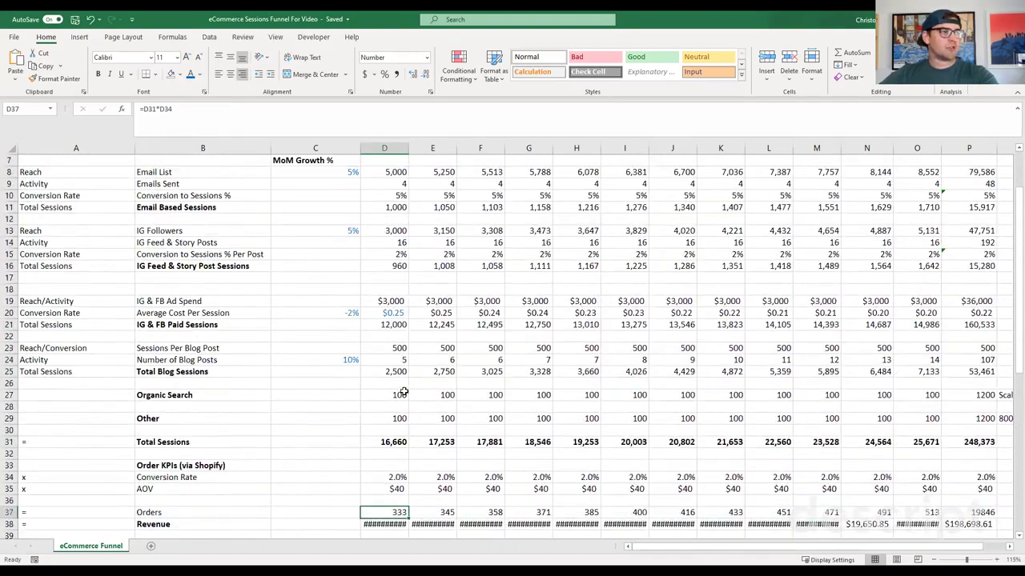
{"action": "scroll", "coordinate": [402, 393], "scroll_direction": "up", "scroll_amount": 2}
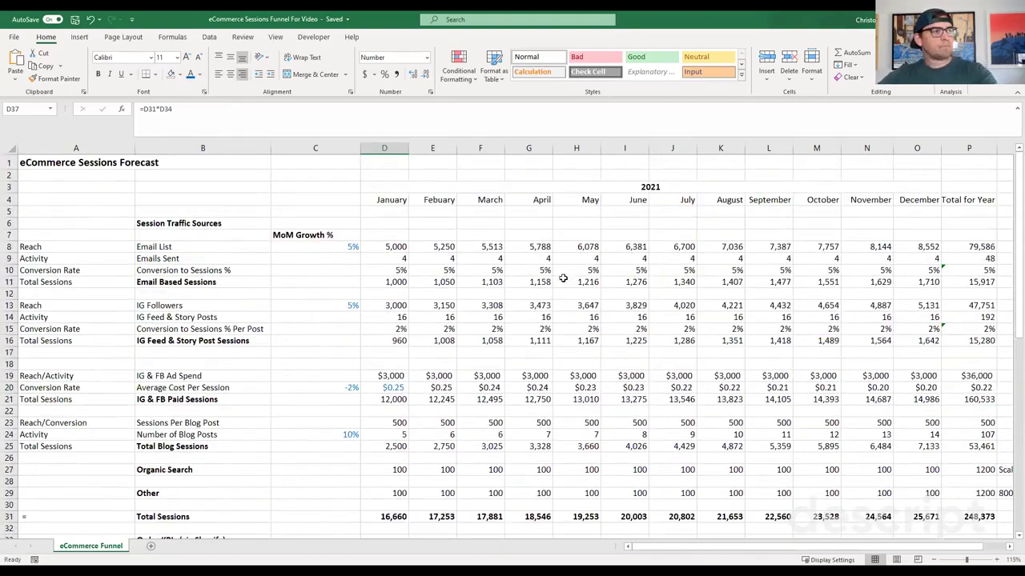
{"action": "left_click", "coordinate": [396, 247]}
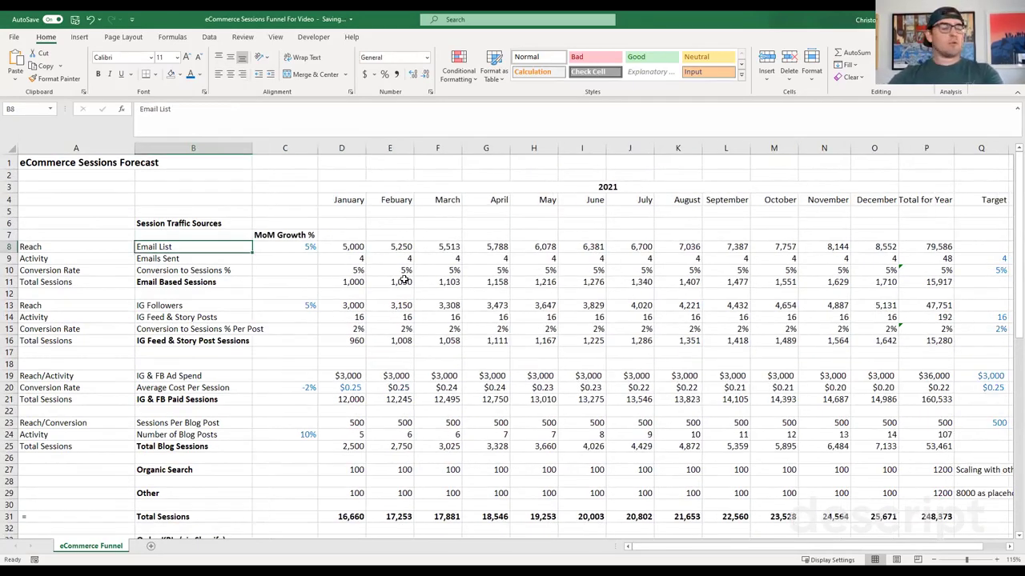
{"action": "scroll", "coordinate": [344, 275], "scroll_direction": "up", "scroll_amount": 2}
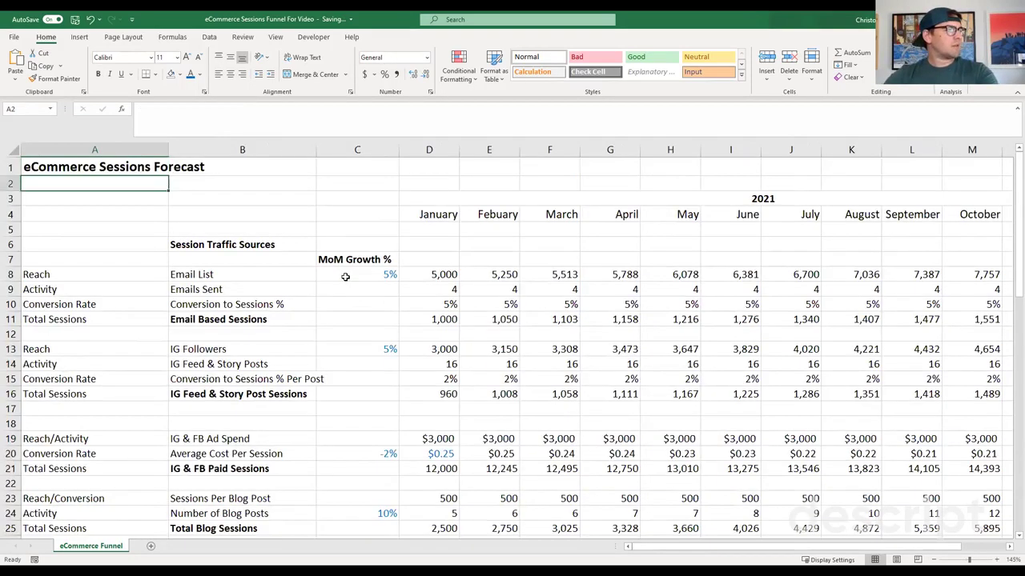
{"action": "key", "text": "Right"}
{"action": "key", "text": "Down"}
{"action": "key", "text": "Down"}
{"action": "key", "text": "Down"}
{"action": "key", "text": "Down"}
{"action": "key", "text": "shift+Down"}
{"action": "key", "text": "shift+Down"}
{"action": "key", "text": "shift+Down"}
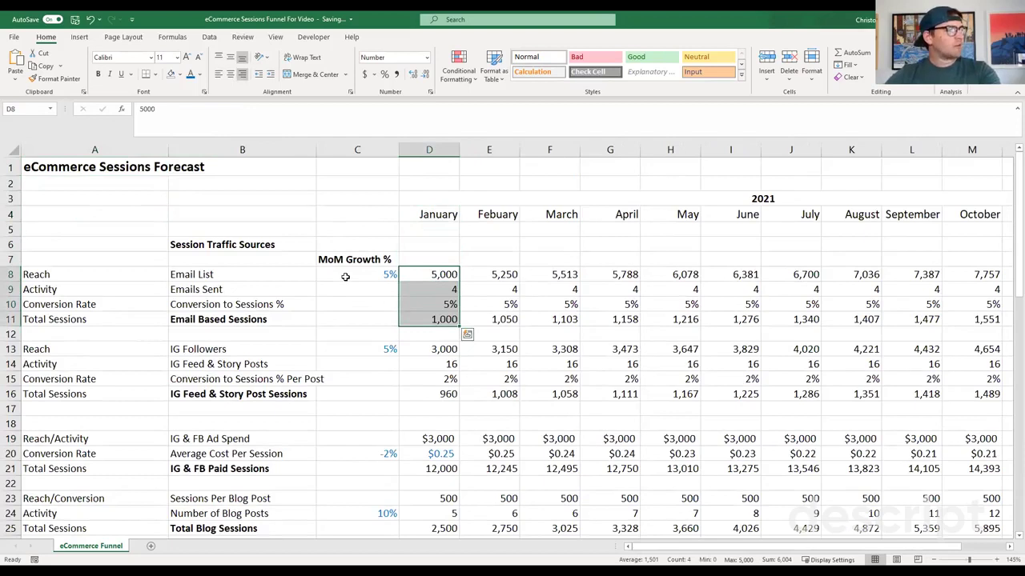
Step: Inspect January's Emails Sent and Conversion to Sessions % cells, and the formula behind Email Based Sessions in D11
{"action": "left_click", "coordinate": [440, 290]}
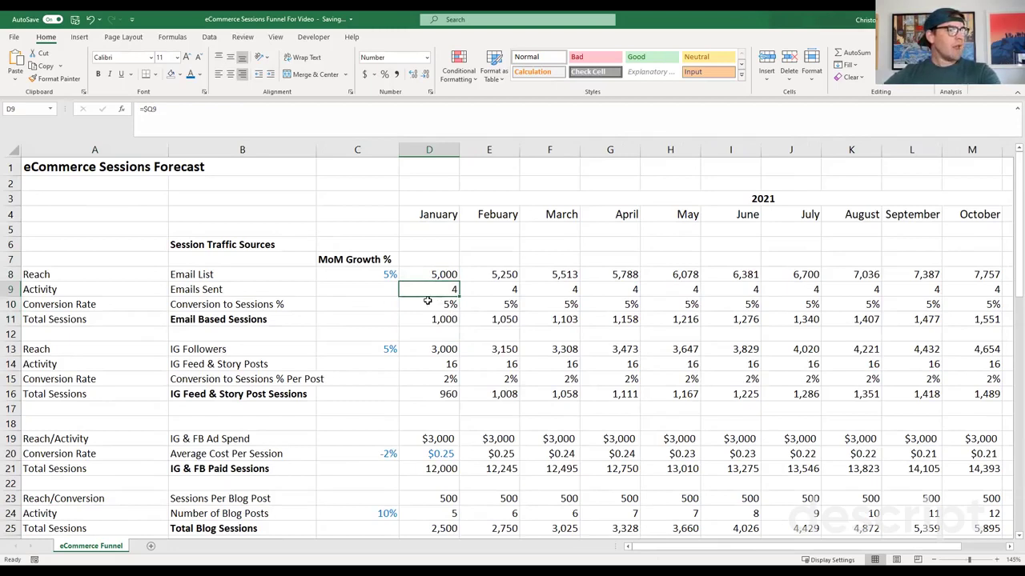
{"action": "left_click", "coordinate": [430, 304]}
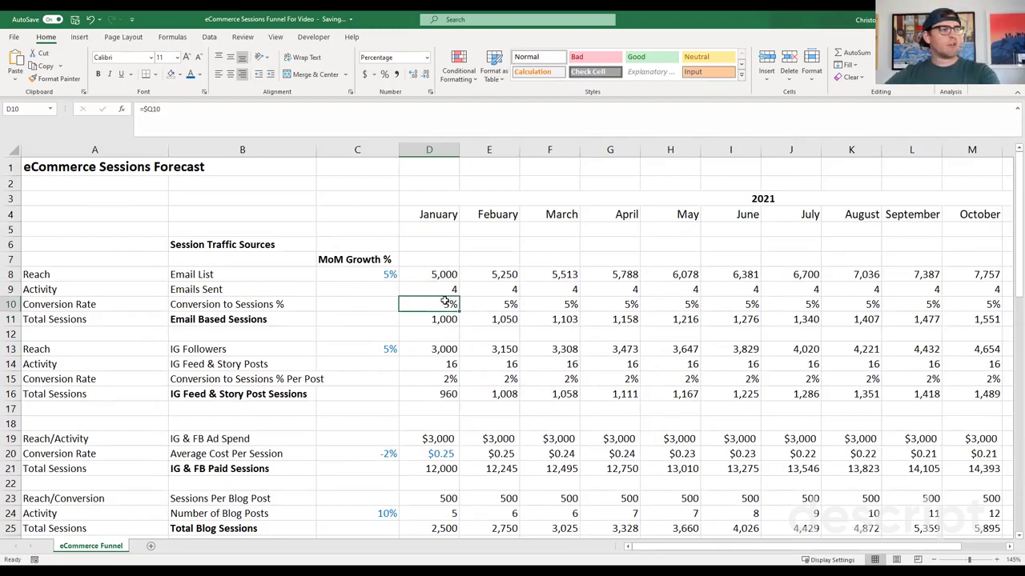
{"action": "double_click", "coordinate": [439, 319]}
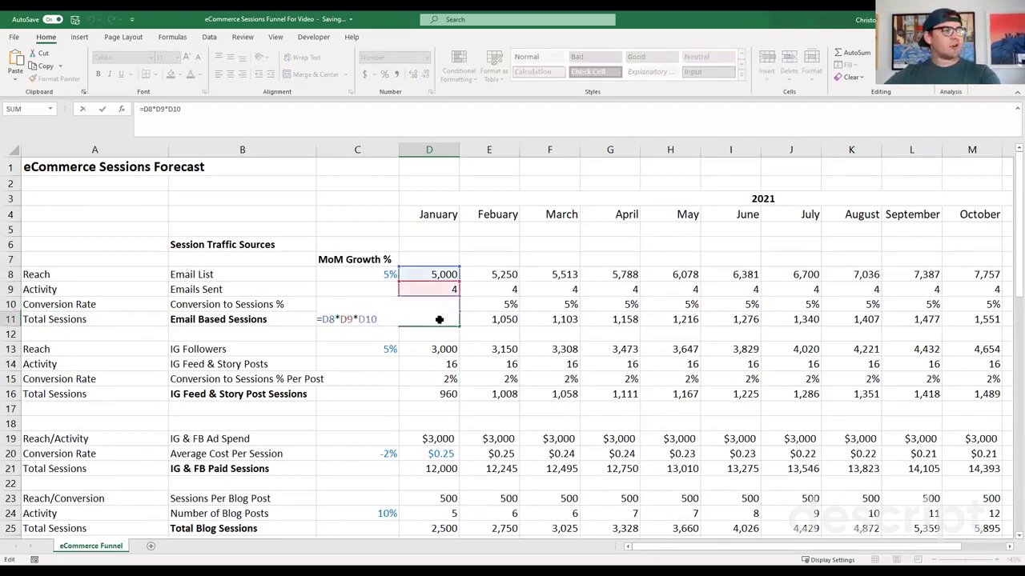
{"action": "key", "text": "Escape"}
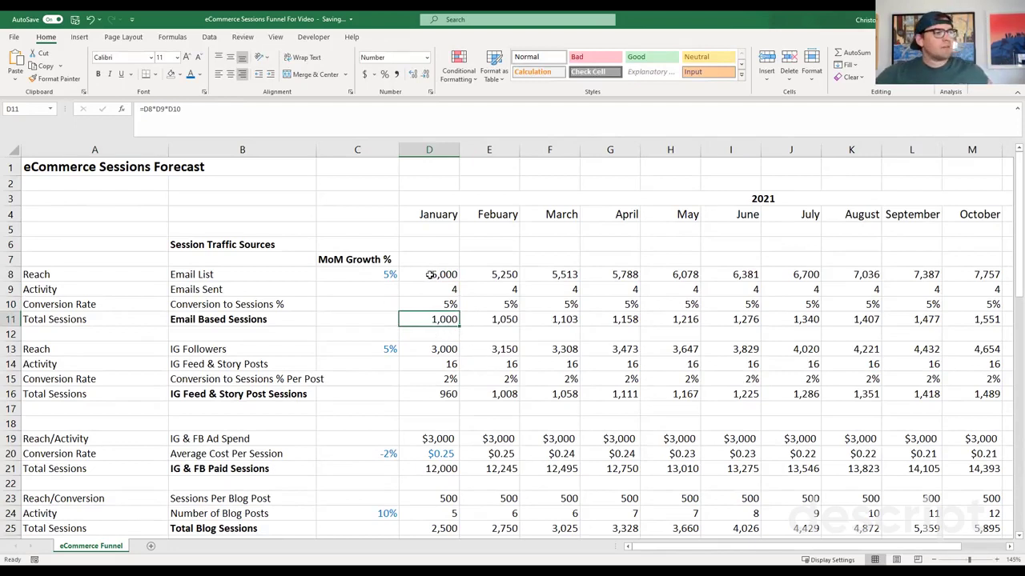
Step: Check the Email List's MoM Growth % cell and the formulas that apply it from February to July
{"action": "left_click", "coordinate": [370, 273]}
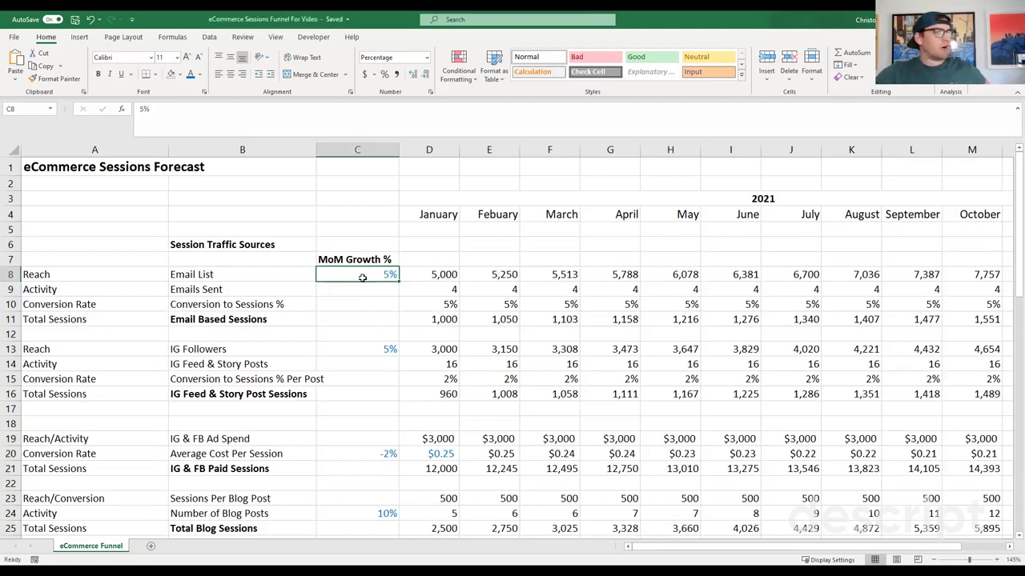
{"action": "left_click", "coordinate": [490, 274]}
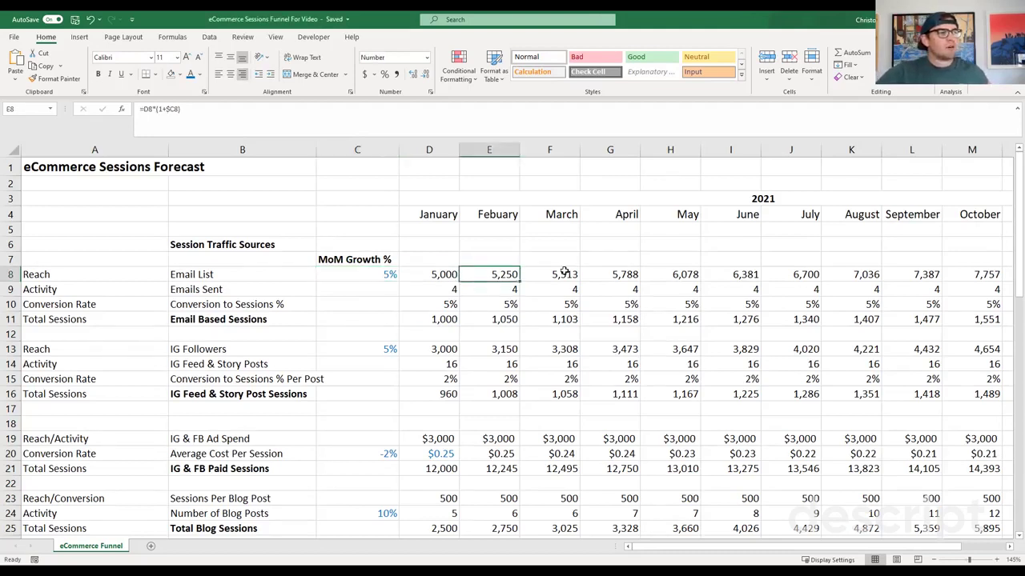
{"action": "left_click", "coordinate": [563, 273]}
{"action": "left_click", "coordinate": [620, 274]}
{"action": "left_click", "coordinate": [666, 275]}
{"action": "left_click", "coordinate": [728, 275]}
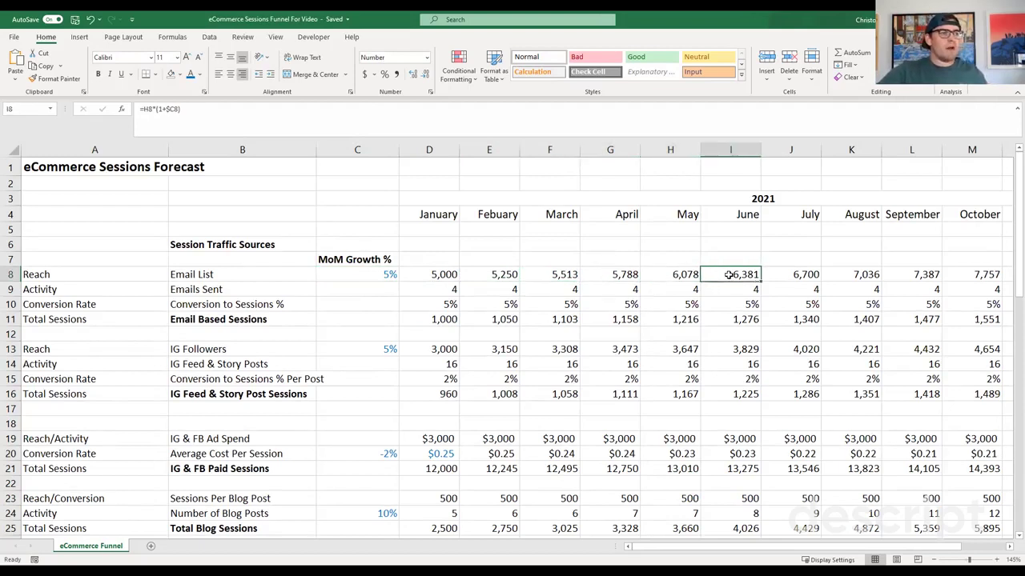
{"action": "left_click", "coordinate": [787, 274]}
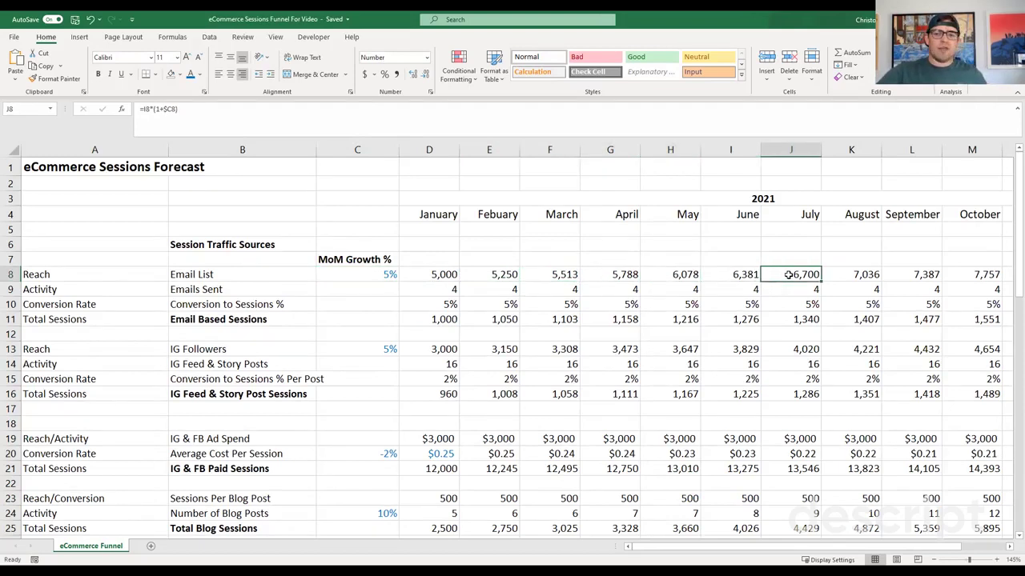
Step: Trace the Email List reach in row 8 month by month from January through December
{"action": "left_click", "coordinate": [417, 277]}
{"action": "key", "text": "Right"}
{"action": "key", "text": "Right"}
{"action": "key", "text": "Right"}
{"action": "key", "text": "Right"}
{"action": "key", "text": "Right"}
{"action": "key", "text": "Right"}
{"action": "key", "text": "Right"}
{"action": "key", "text": "Right"}
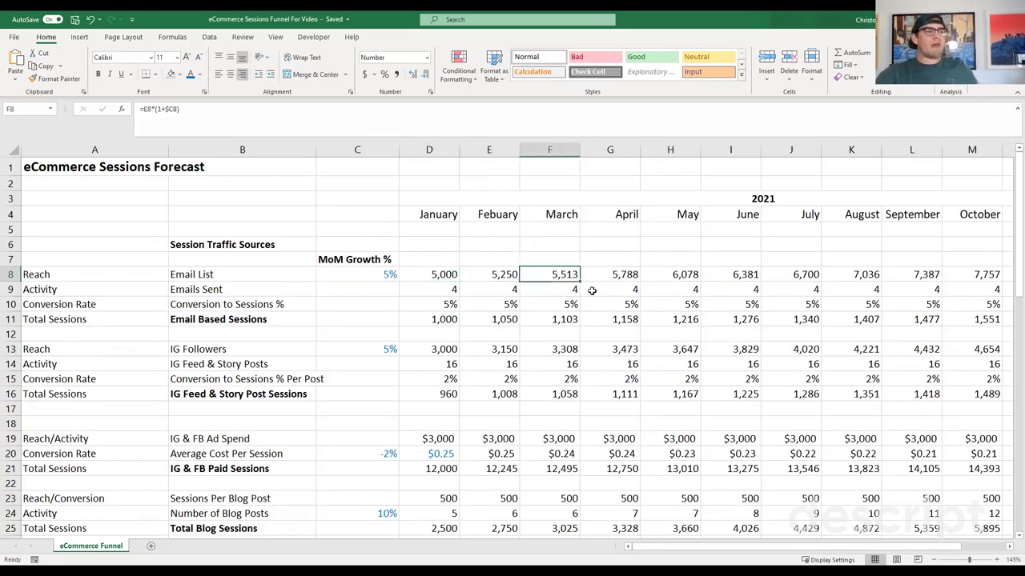
{"action": "key", "text": "Right"}
{"action": "key", "text": "Right"}
{"action": "key", "text": "Right"}
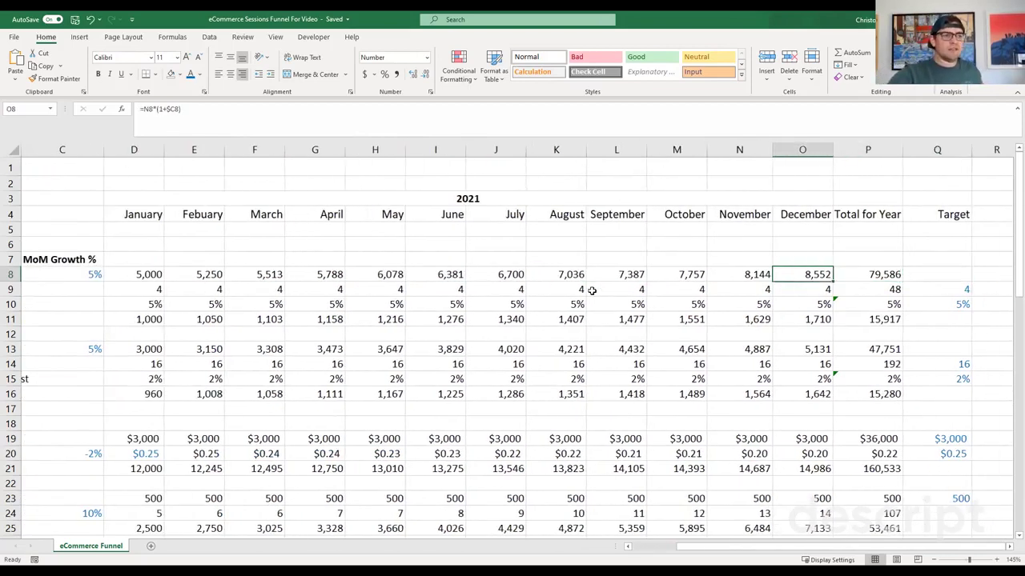
Step: Review the Emails Sent values in row 9 across the months to December and back to January
{"action": "key", "text": "Left"}
{"action": "key", "text": "Return"}
{"action": "key", "text": "Right"}
{"action": "key", "text": "Right"}
{"action": "key", "text": "Right"}
{"action": "key", "text": "Right"}
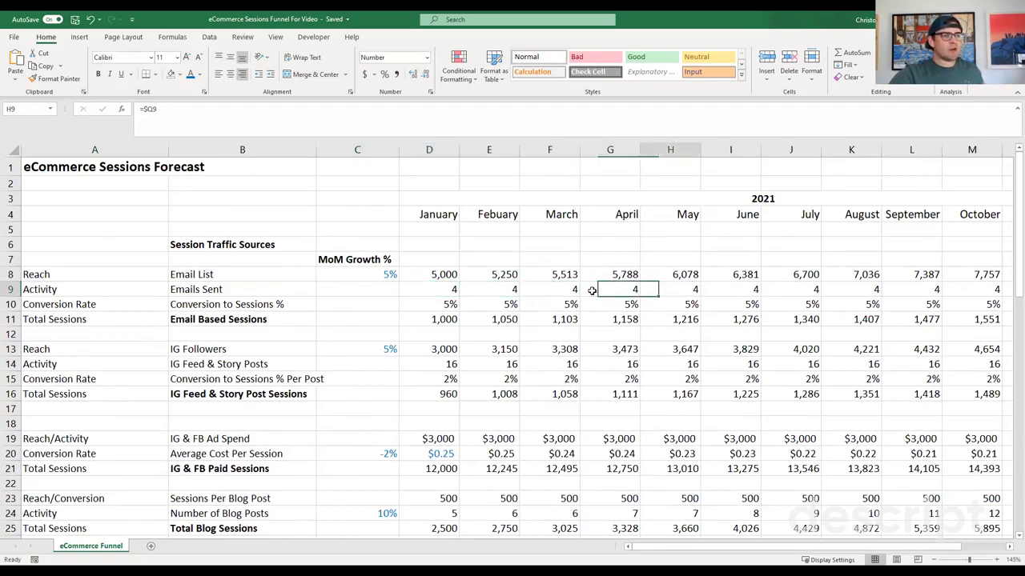
{"action": "key", "text": "Right"}
{"action": "key", "text": "Right"}
{"action": "key", "text": "Right"}
{"action": "key", "text": "Right"}
{"action": "key", "text": "Right"}
{"action": "key", "text": "Right"}
{"action": "key", "text": "Right"}
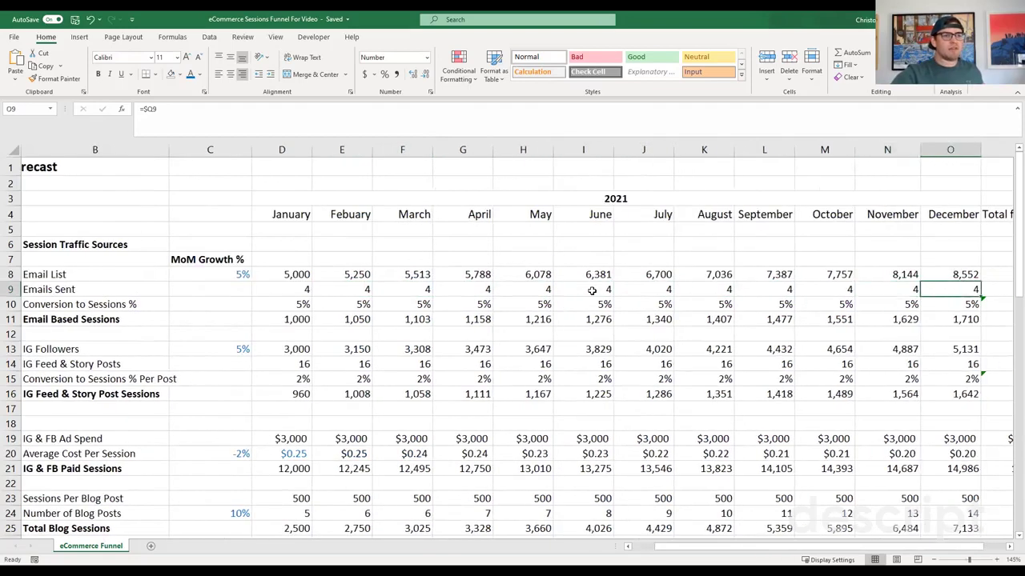
{"action": "key", "text": "Left"}
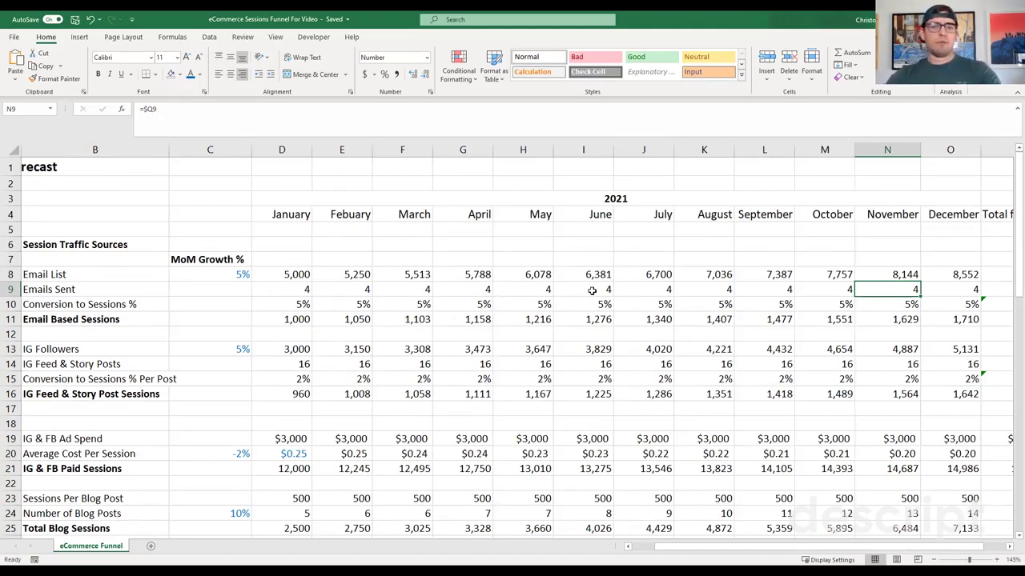
{"action": "key", "text": "Left"}
{"action": "key", "text": "Left"}
{"action": "key", "text": "Left"}
{"action": "key", "text": "Left"}
{"action": "key", "text": "Left"}
{"action": "key", "text": "Left"}
{"action": "key", "text": "Left"}
{"action": "key", "text": "Left"}
{"action": "key", "text": "Left"}
{"action": "key", "text": "Left"}
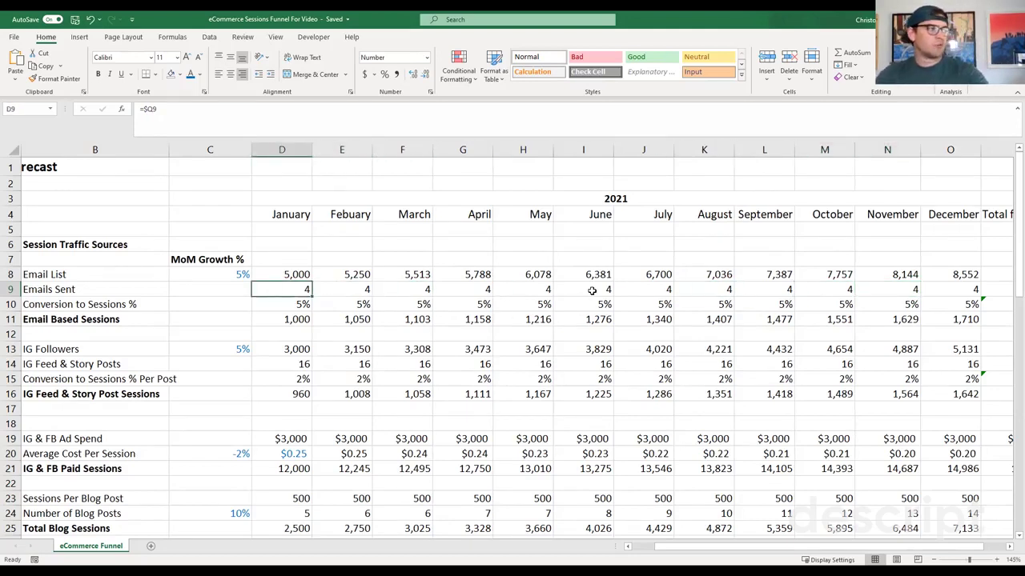
{"action": "key", "text": "Left"}
{"action": "key", "text": "Left"}
{"action": "key", "text": "Left"}
{"action": "key", "text": "Down"}
{"action": "key", "text": "Right"}
{"action": "key", "text": "Right"}
{"action": "key", "text": "Right"}
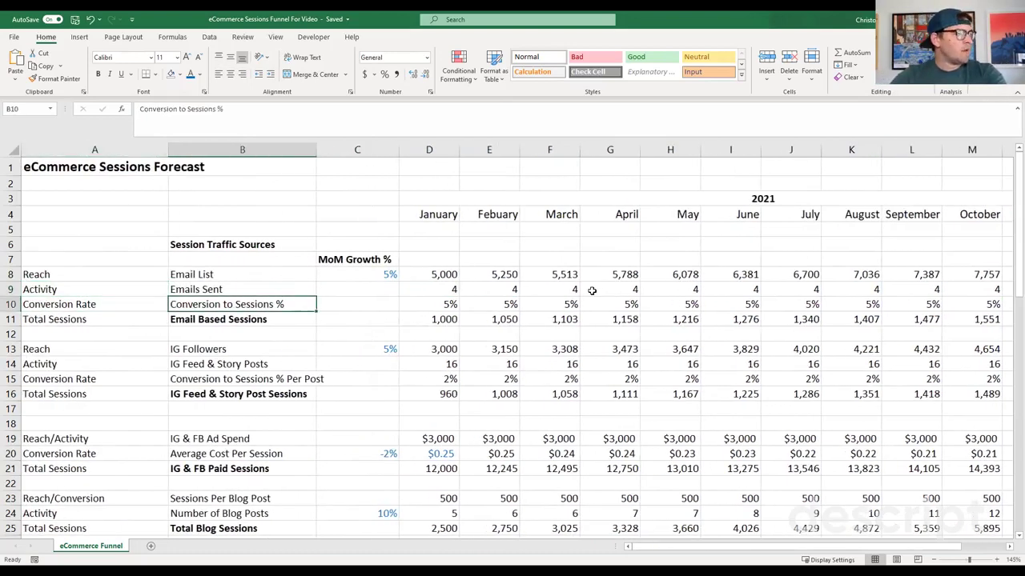
{"action": "key", "text": "Up"}
{"action": "key", "text": "Up"}
{"action": "key", "text": "shift+Down"}
{"action": "key", "text": "shift+Down"}
{"action": "key", "text": "shift+Down"}
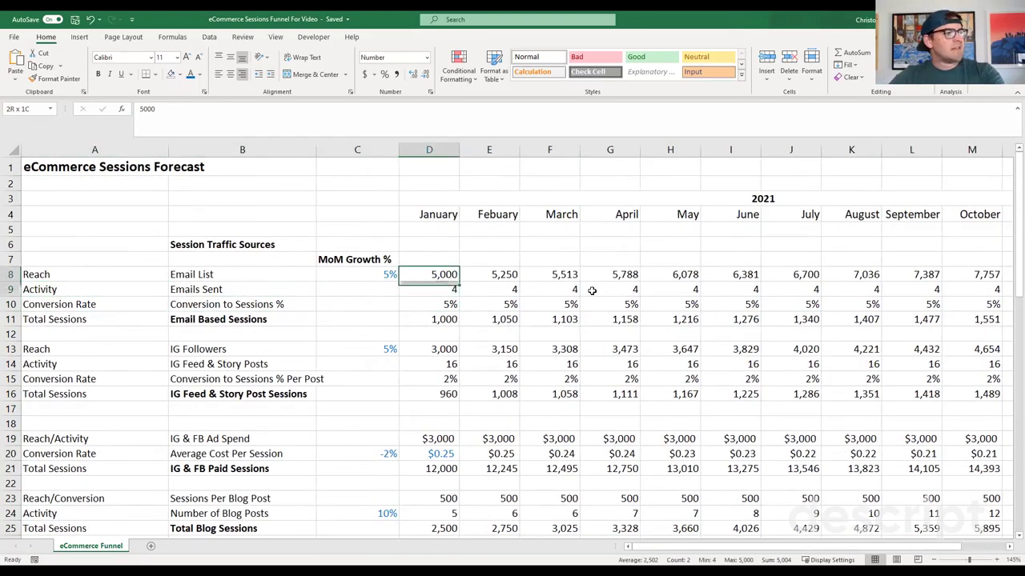
Step: Inspect January's IG Followers, post count and conversion cells, and the IG Feed & Story Post Sessions formula in D16
{"action": "key", "text": "Down"}
{"action": "key", "text": "Down"}
{"action": "key", "text": "Down"}
{"action": "key", "text": "Down"}
{"action": "key", "text": "Down"}
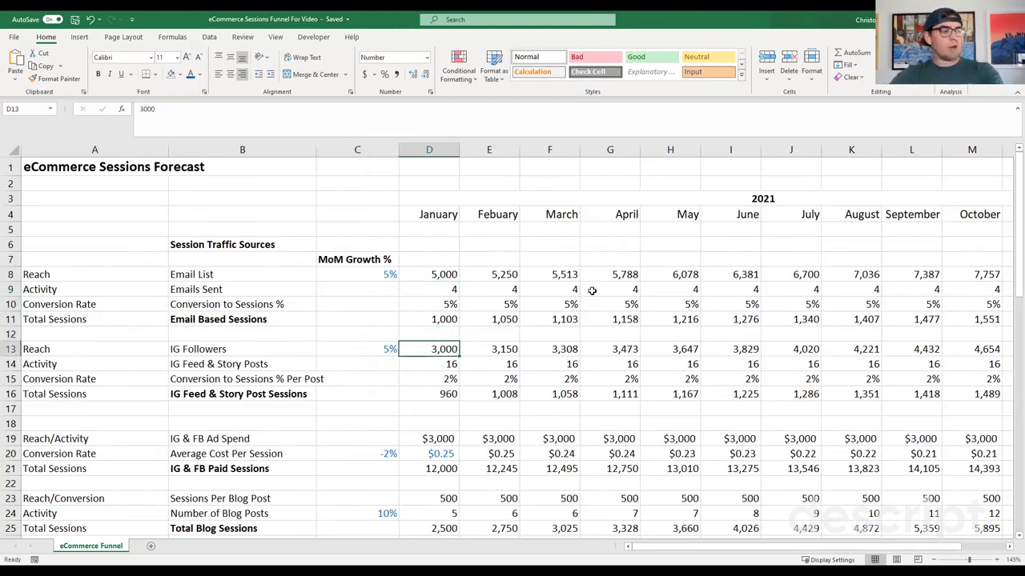
{"action": "key", "text": "Down"}
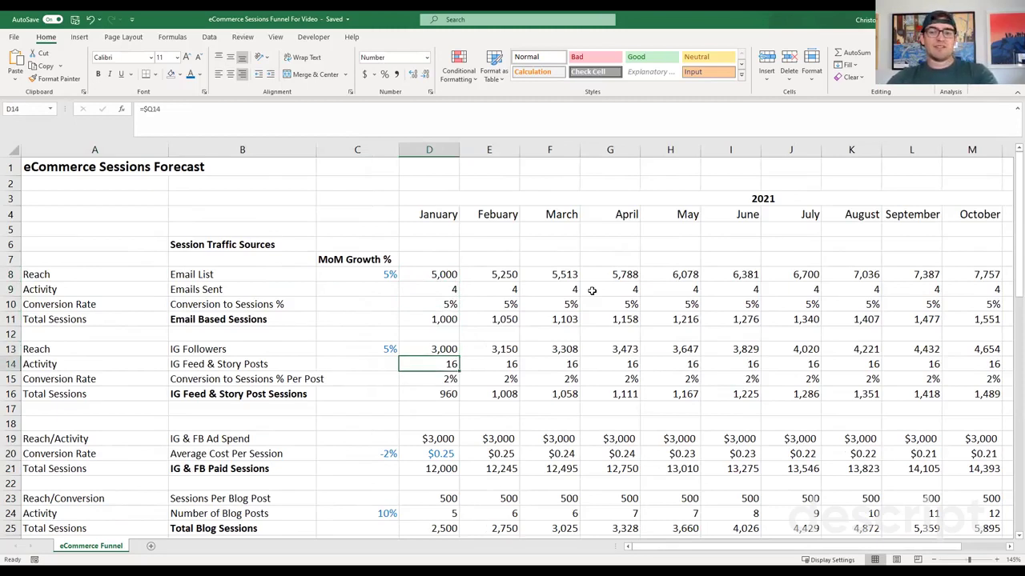
{"action": "key", "text": "Down"}
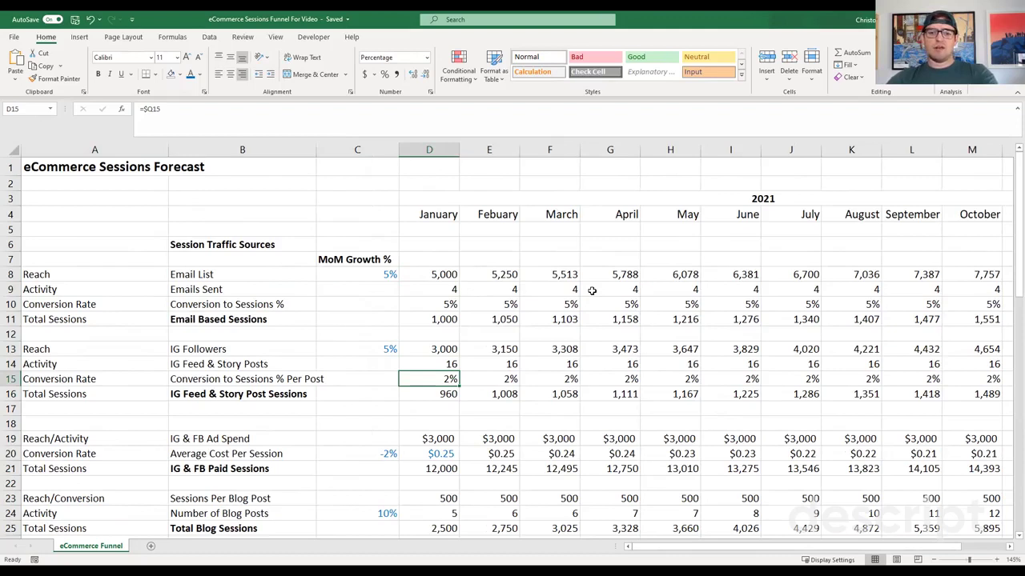
{"action": "key", "text": "Down"}
{"action": "key", "text": "F2"}
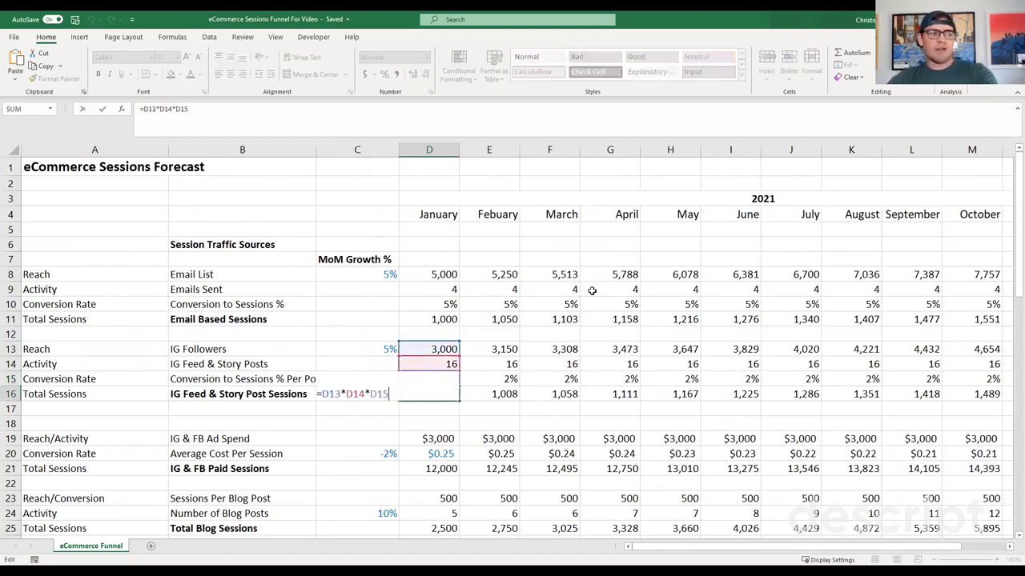
{"action": "key", "text": "Escape"}
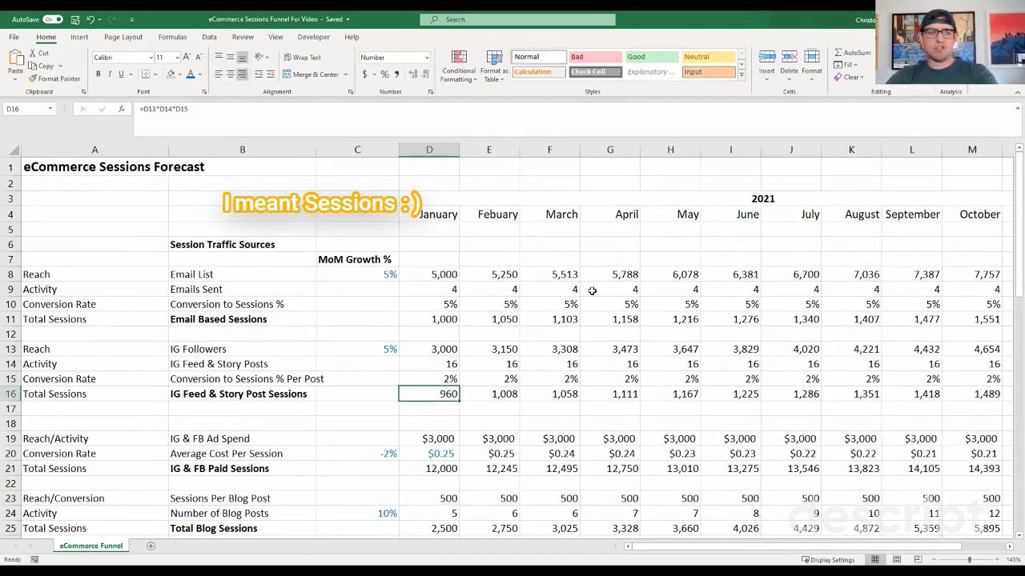
Step: Check the IG Followers growth rate and the monthly follower formulas in row 13 through August, returning to April
{"action": "key", "text": "Up"}
{"action": "key", "text": "Up"}
{"action": "key", "text": "Up"}
{"action": "key", "text": "Left"}
{"action": "key", "text": "Right"}
{"action": "key", "text": "Right"}
{"action": "key", "text": "Right"}
{"action": "key", "text": "Right"}
{"action": "key", "text": "Right"}
{"action": "key", "text": "Right"}
{"action": "key", "text": "Right"}
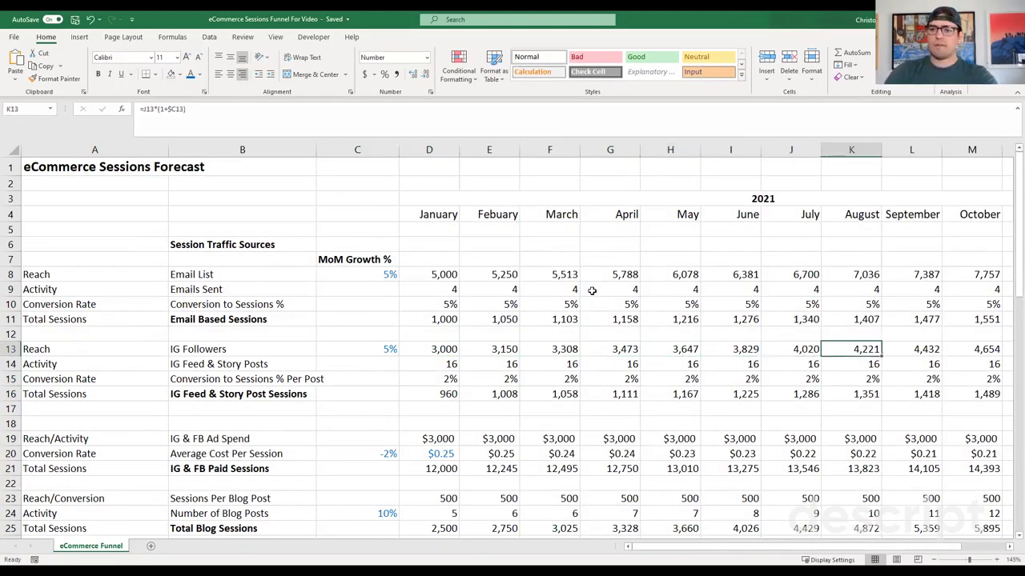
{"action": "key", "text": "Left"}
{"action": "key", "text": "Left"}
{"action": "key", "text": "Left"}
{"action": "key", "text": "Left"}
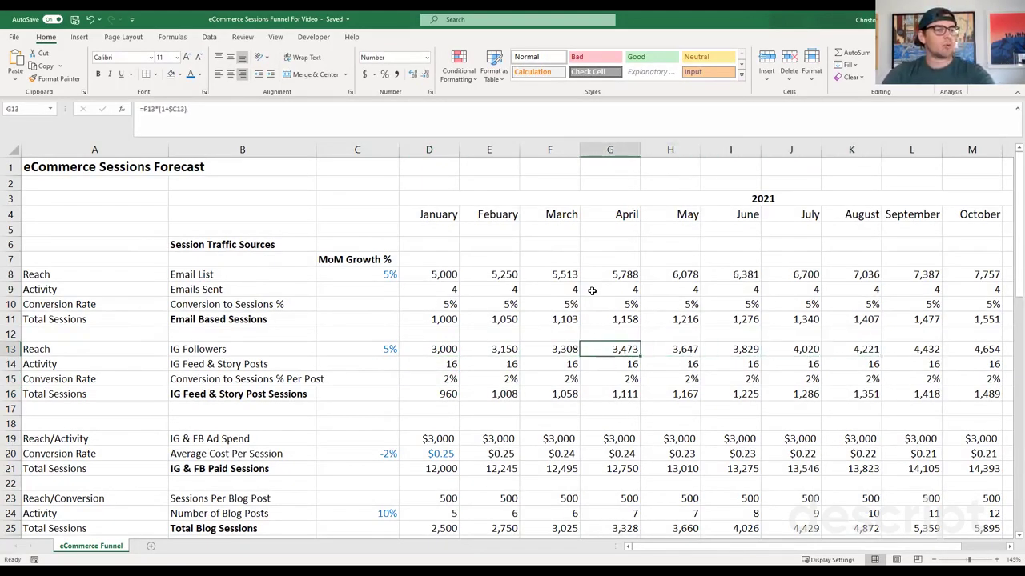
Step: Skim down January's column past the IG, paid ads, blog and Organic Search blocks to row 28
{"action": "key", "text": "Down"}
{"action": "key", "text": "Down"}
{"action": "key", "text": "Down"}
{"action": "key", "text": "Left"}
{"action": "key", "text": "Left"}
{"action": "key", "text": "Left"}
{"action": "key", "text": "Down"}
{"action": "key", "text": "Down"}
{"action": "key", "text": "Down"}
{"action": "key", "text": "Down"}
{"action": "key", "text": "Down"}
{"action": "key", "text": "Down"}
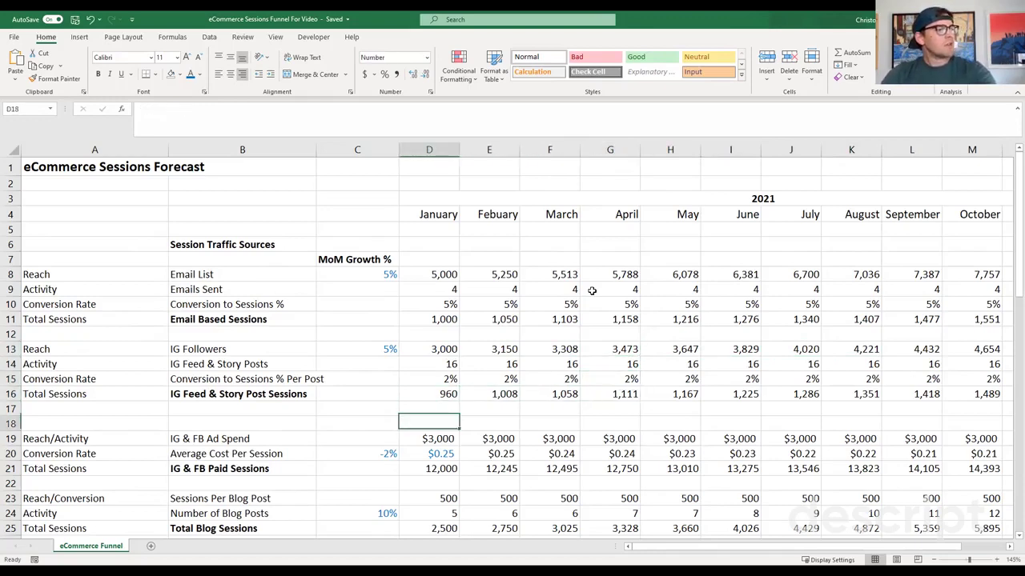
{"action": "key", "text": "Down"}
{"action": "key", "text": "Down"}
{"action": "key", "text": "Down"}
{"action": "key", "text": "Down"}
{"action": "key", "text": "Down"}
{"action": "key", "text": "Down"}
{"action": "key", "text": "Down"}
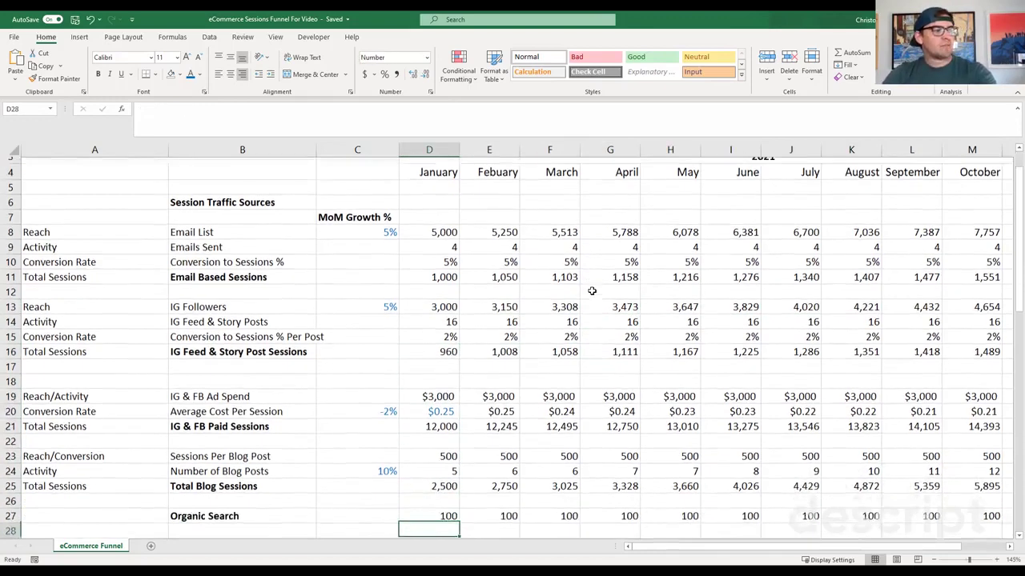
Step: Go back up to January's IG & FB Ad Spend in D19 and check the Average Cost Per Session in D20
{"action": "key", "text": "Up"}
{"action": "key", "text": "Up"}
{"action": "key", "text": "Up"}
{"action": "key", "text": "Up"}
{"action": "key", "text": "Up"}
{"action": "key", "text": "Up"}
{"action": "key", "text": "Up"}
{"action": "key", "text": "Up"}
{"action": "key", "text": "Up"}
{"action": "key", "text": "Up"}
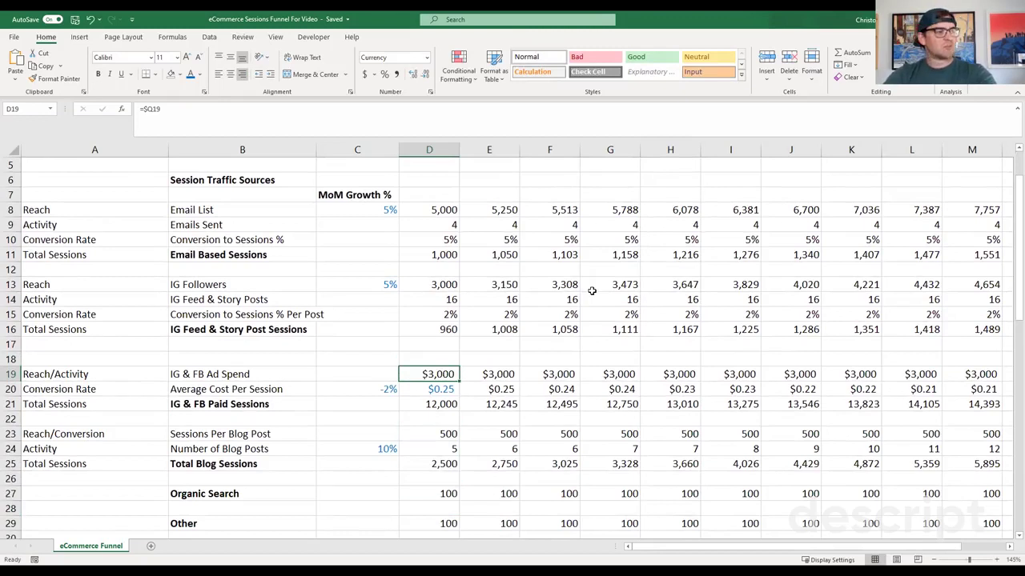
{"action": "key", "text": "Down"}
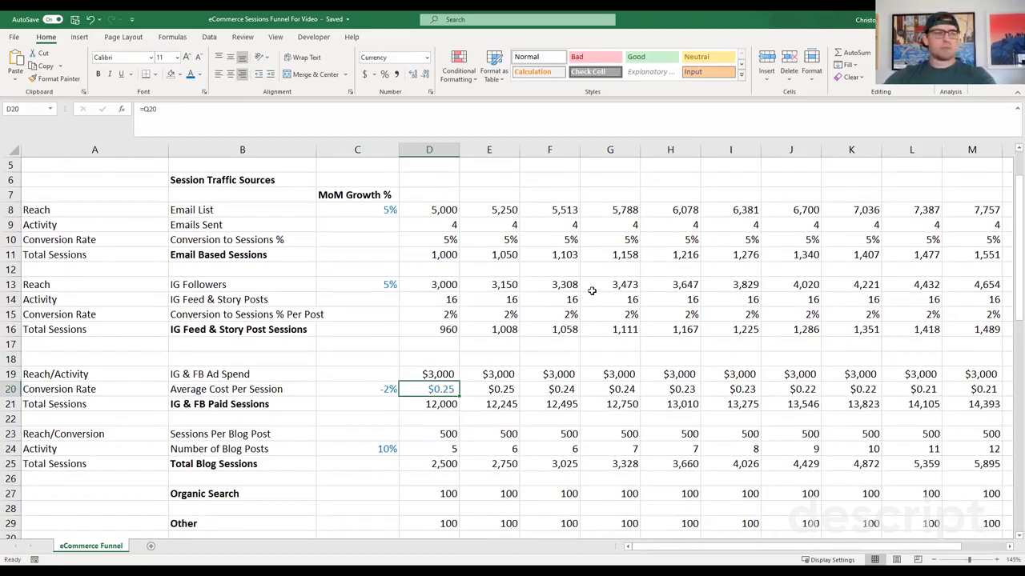
Step: Check the Conversion Rate and Reach/Activity labels of the paid ads block in A20 and A19
{"action": "key", "text": "Left"}
{"action": "key", "text": "Left"}
{"action": "key", "text": "Left"}
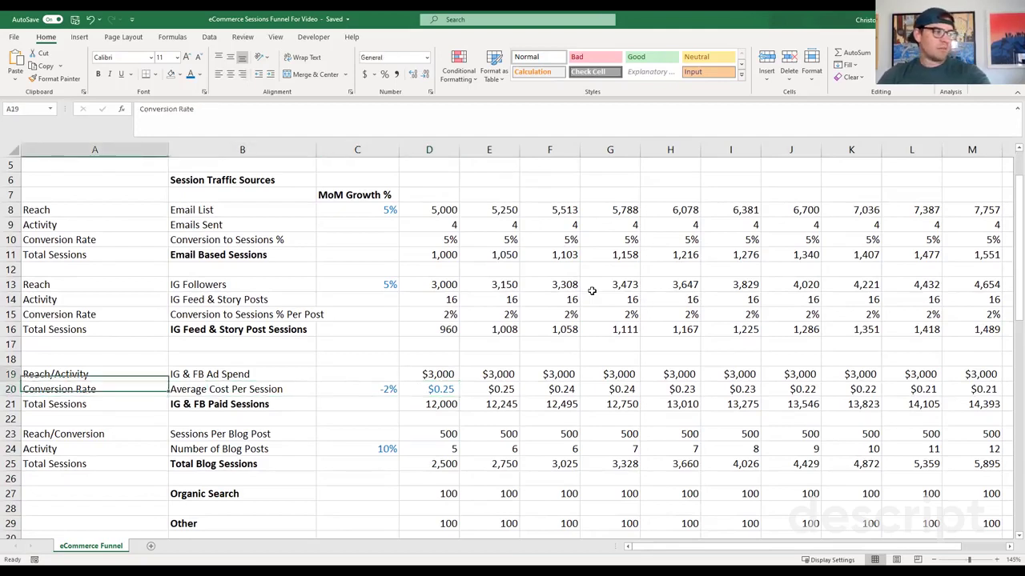
{"action": "key", "text": "Up"}
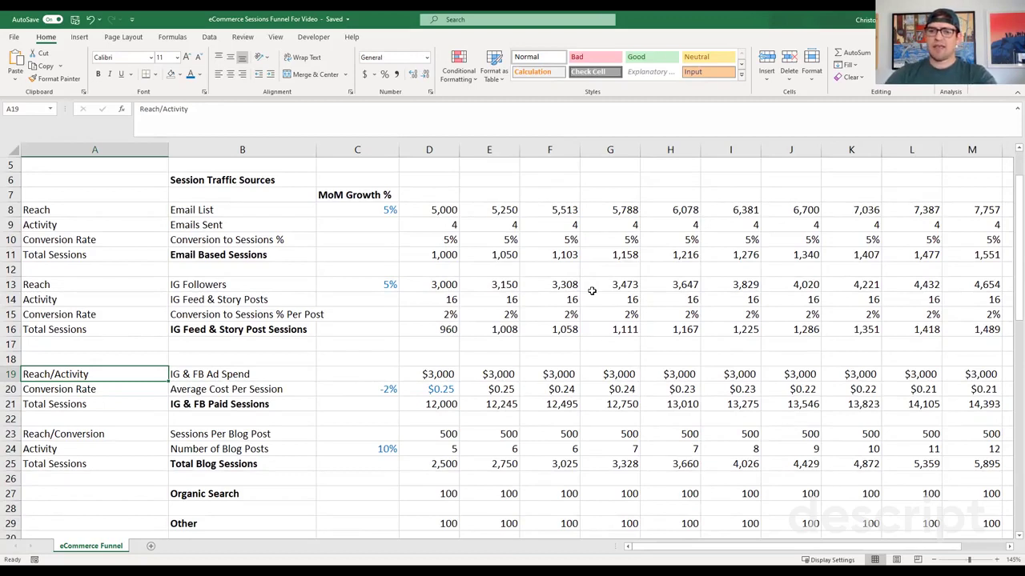
Step: Compare January's ad spend with its cost per session and inspect the IG & FB Paid Sessions formula in D21
{"action": "key", "text": "Right"}
{"action": "key", "text": "Right"}
{"action": "key", "text": "Right"}
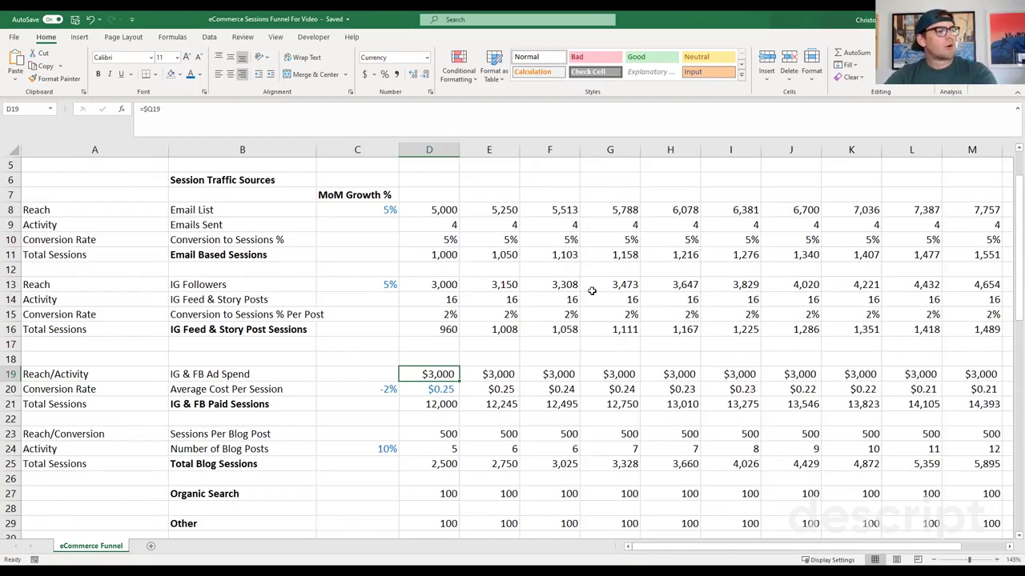
{"action": "key", "text": "Down"}
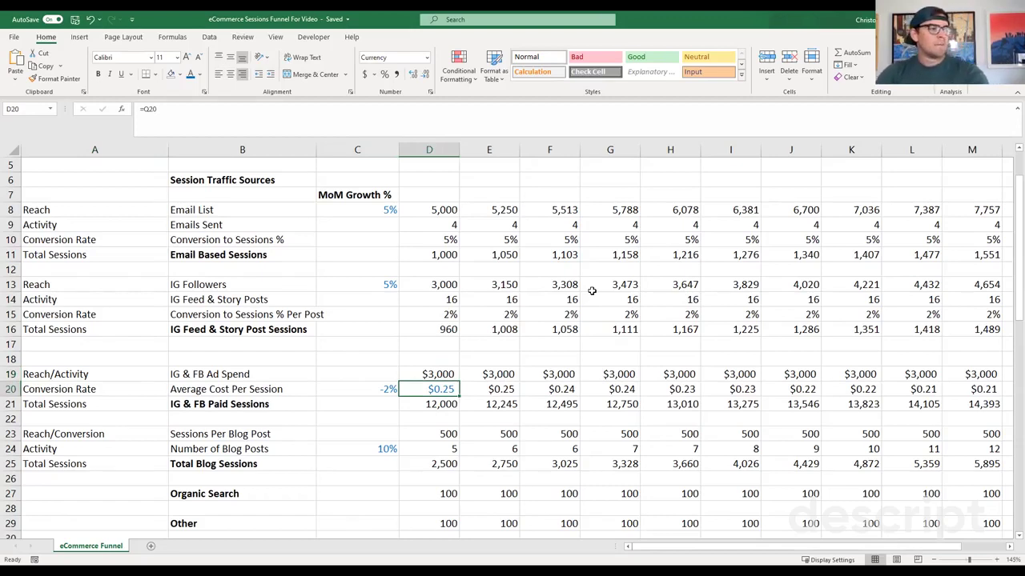
{"action": "key", "text": "Up"}
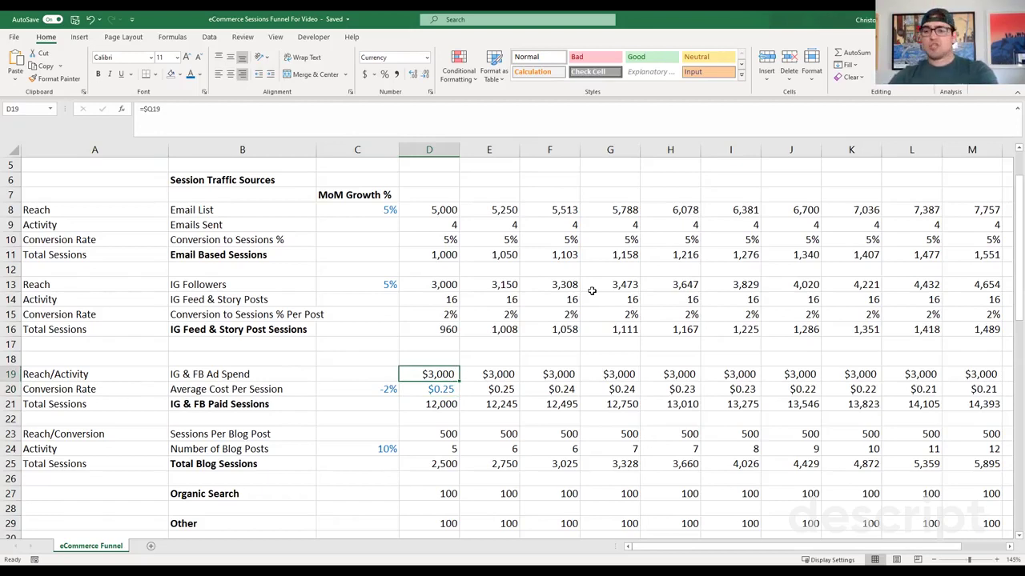
{"action": "key", "text": "Down"}
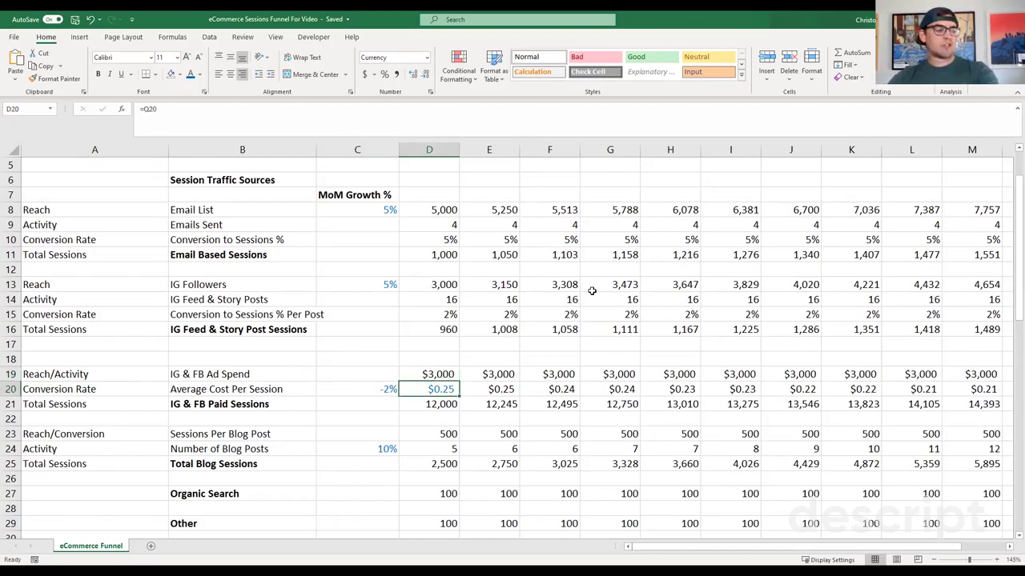
{"action": "key", "text": "Down"}
{"action": "key", "text": "F2"}
{"action": "key", "text": "Escape"}
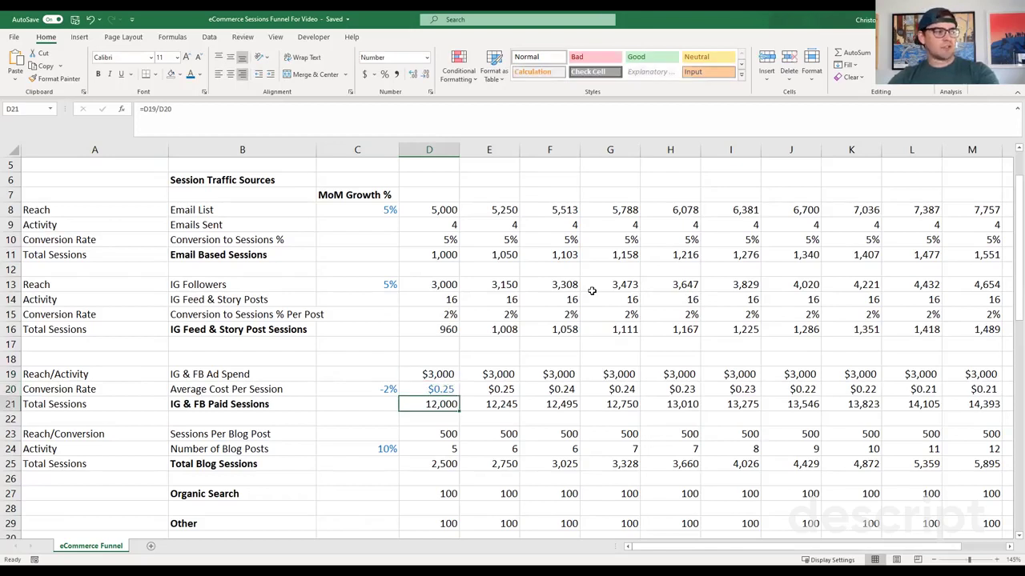
Step: Review January's Sessions Per Blog Post, Number of Blog Posts and the Total Blog Sessions formula in D23 to D25
{"action": "key", "text": "Down"}
{"action": "key", "text": "Down"}
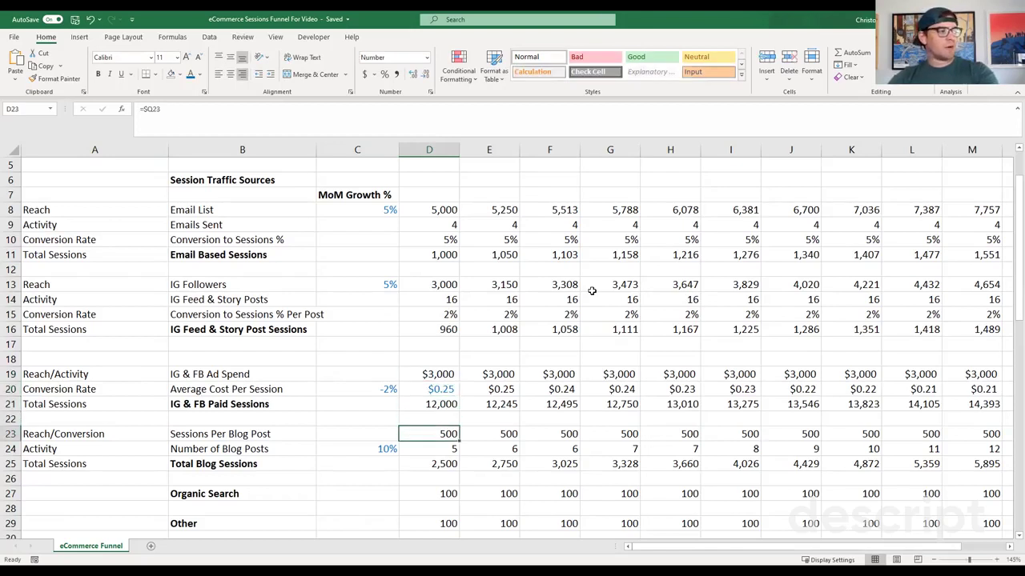
{"action": "key", "text": "Down"}
{"action": "key", "text": "Up"}
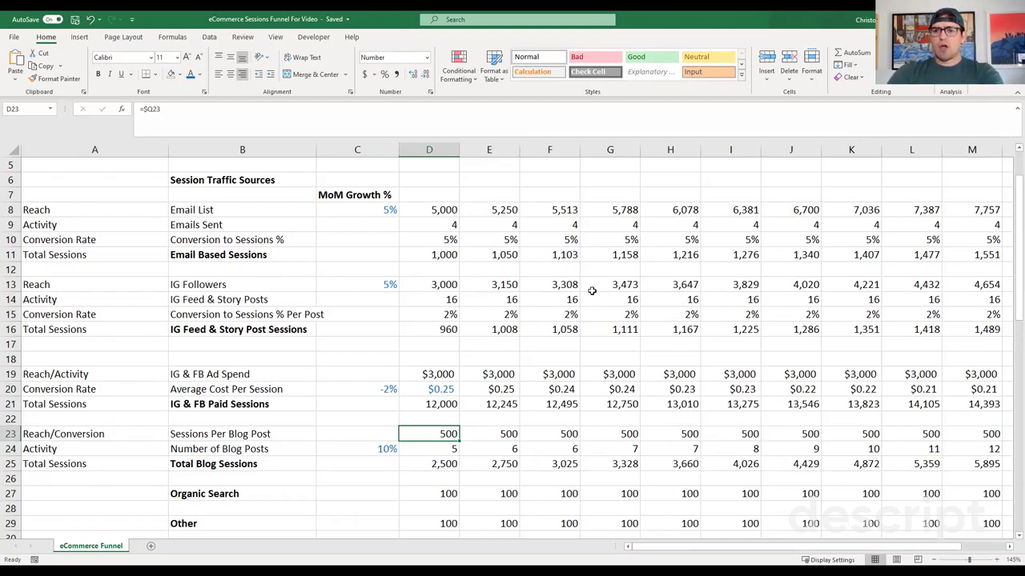
{"action": "key", "text": "Down"}
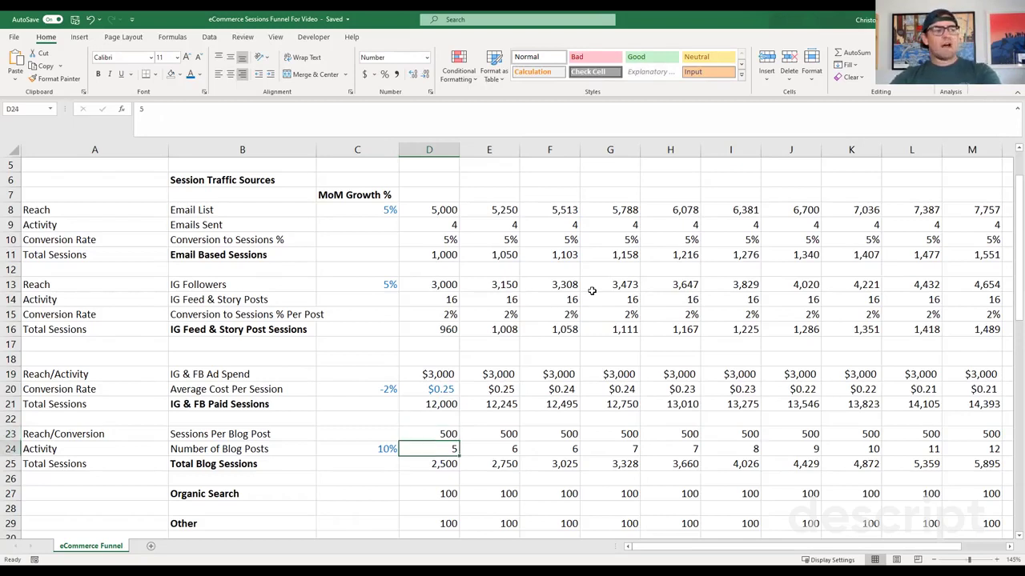
{"action": "key", "text": "Down"}
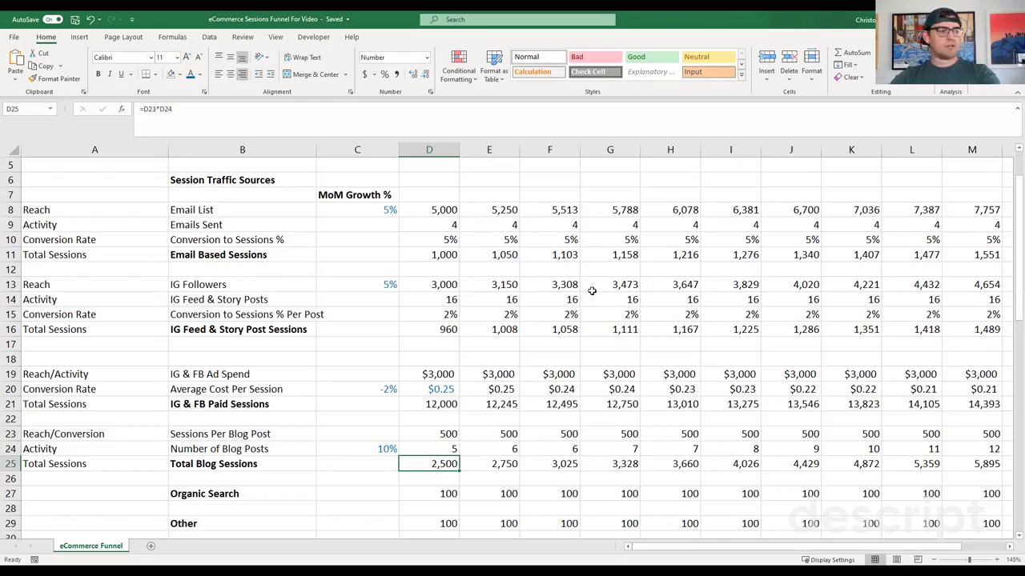
Step: Look over January's Organic Search, Other and Total Sessions rows, ending on Organic Search in D27
{"action": "key", "text": "Down"}
{"action": "key", "text": "Down"}
{"action": "key", "text": "Down"}
{"action": "key", "text": "Down"}
{"action": "key", "text": "Down"}
{"action": "key", "text": "Down"}
{"action": "key", "text": "Down"}
{"action": "key", "text": "Down"}
{"action": "key", "text": "Down"}
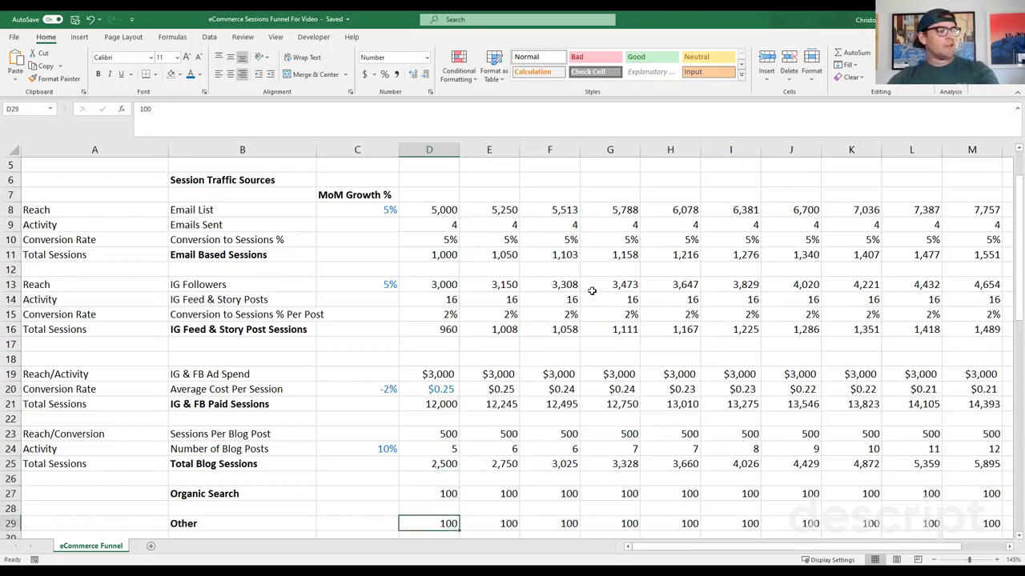
{"action": "key", "text": "Up"}
{"action": "key", "text": "Up"}
{"action": "key", "text": "Up"}
{"action": "key", "text": "Up"}
{"action": "key", "text": "Up"}
{"action": "key", "text": "Up"}
{"action": "key", "text": "Up"}
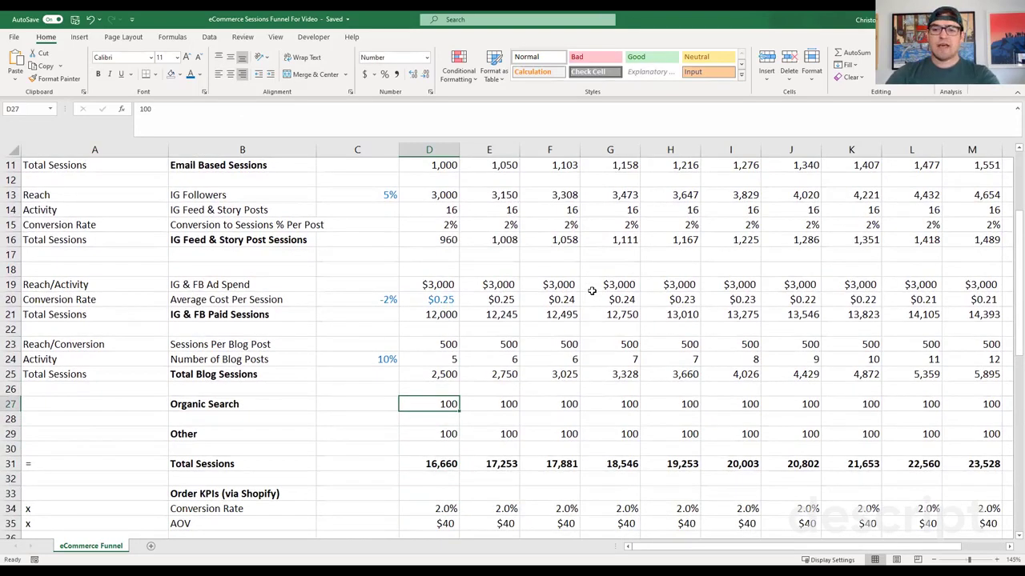
Step: Compare January's fixed Organic Search and Other session inputs in D27 and D29
{"action": "key", "text": "Down"}
{"action": "key", "text": "Down"}
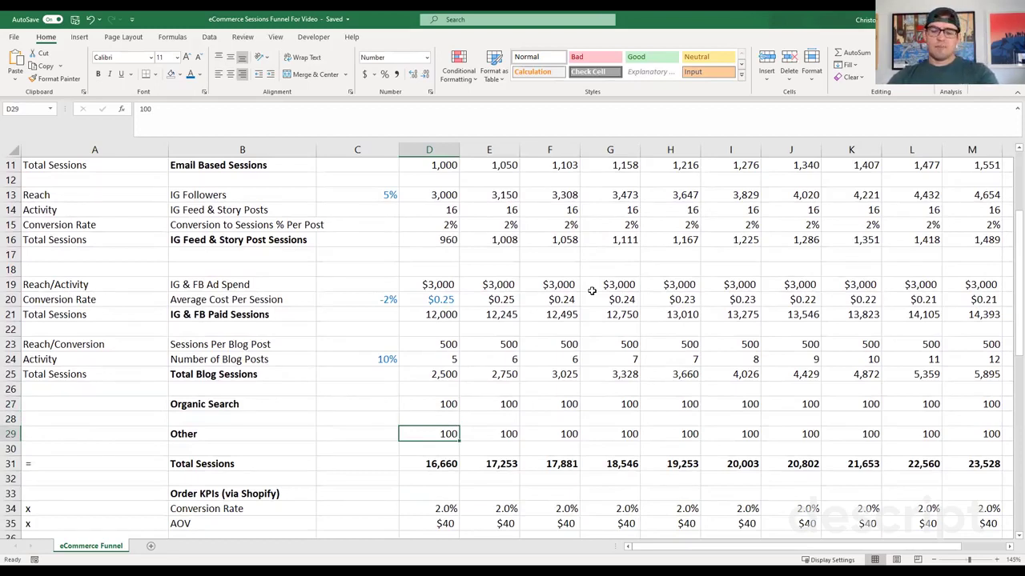
{"action": "key", "text": "Up"}
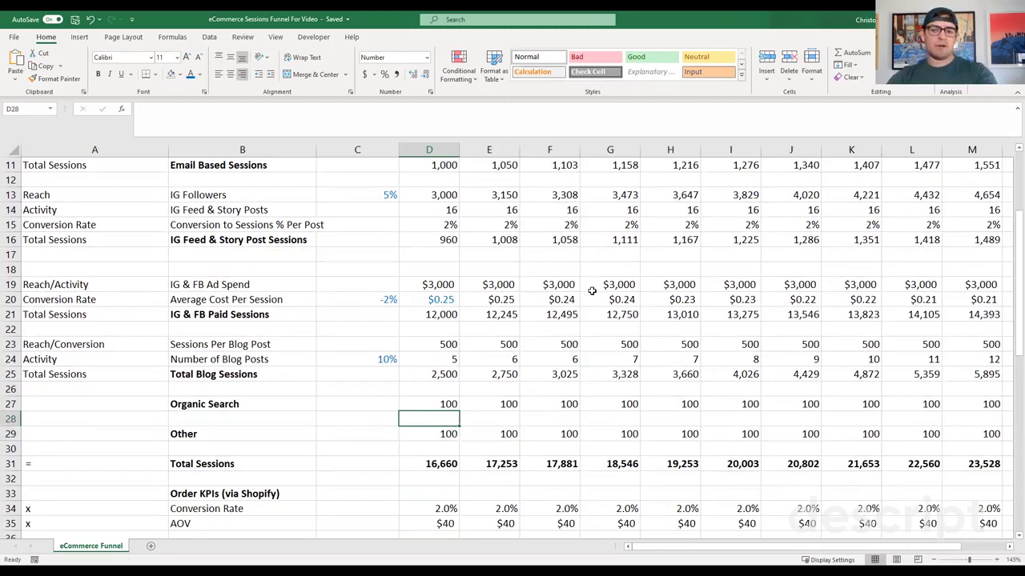
{"action": "key", "text": "Up"}
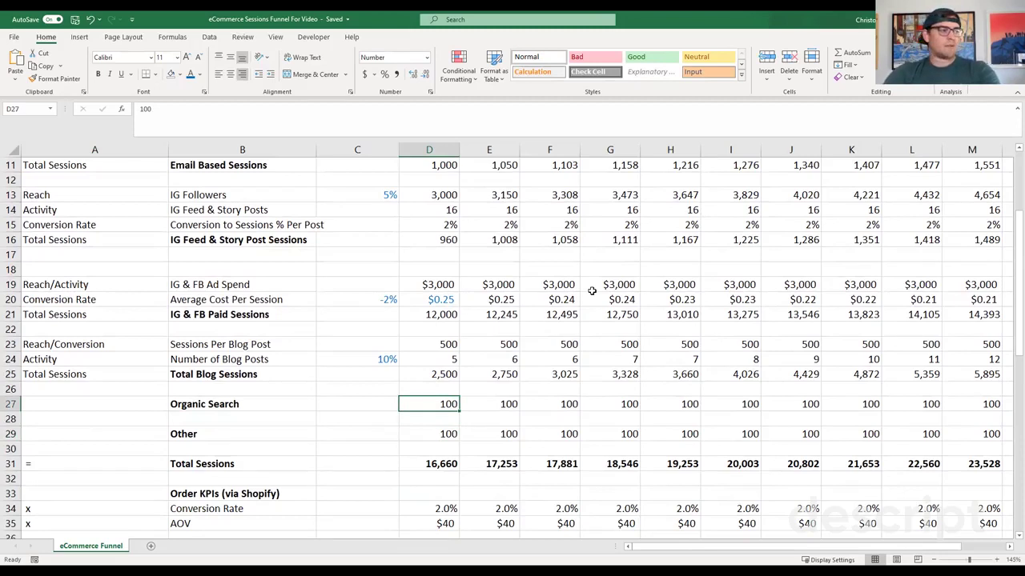
{"action": "key", "text": "Down"}
{"action": "key", "text": "Down"}
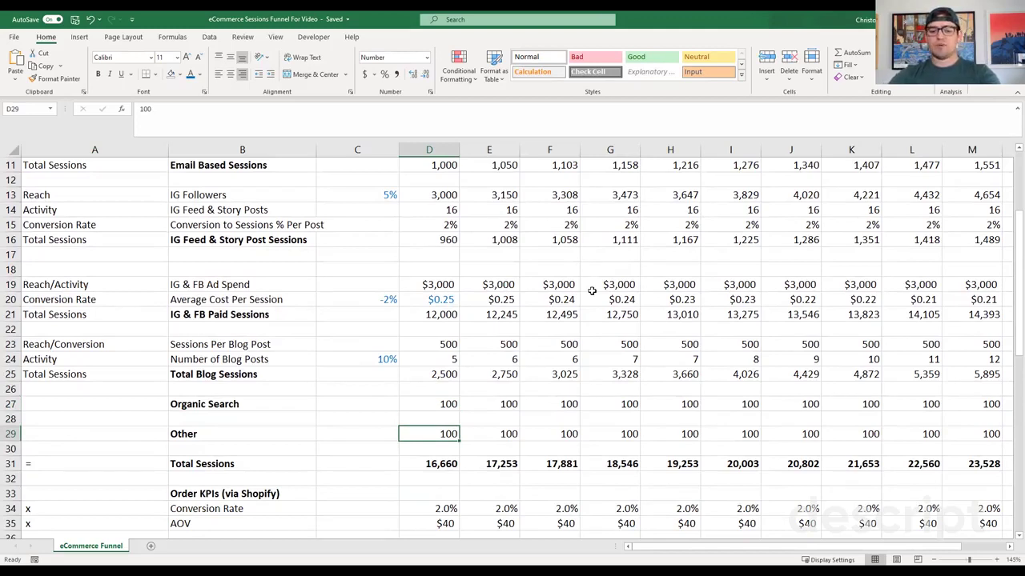
Step: Inspect which traffic sources feed January's Total Sessions formula in D31, leaving it unchanged
{"action": "key", "text": "Down"}
{"action": "key", "text": "Down"}
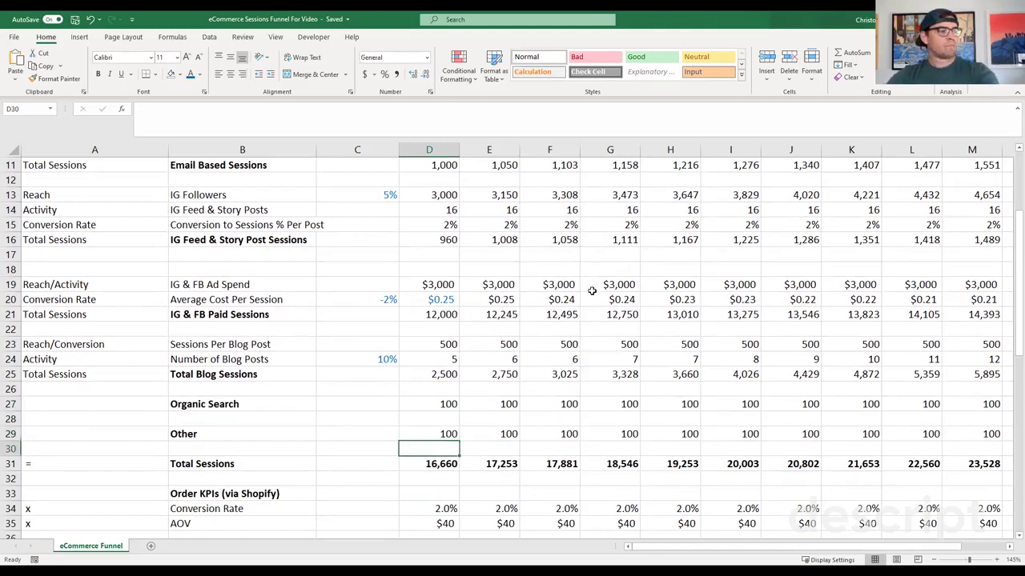
{"action": "key", "text": "F2"}
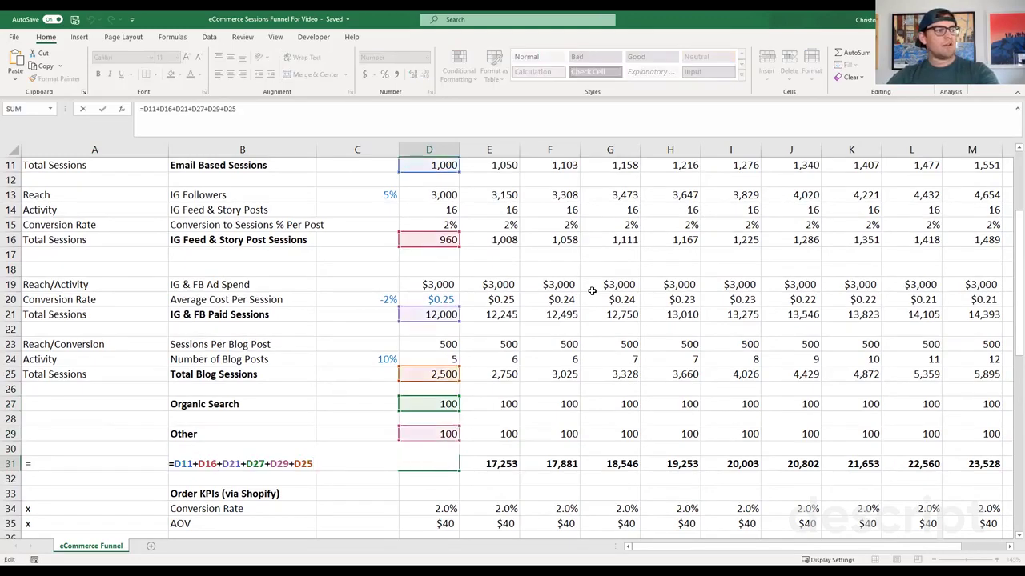
{"action": "key", "text": "Escape"}
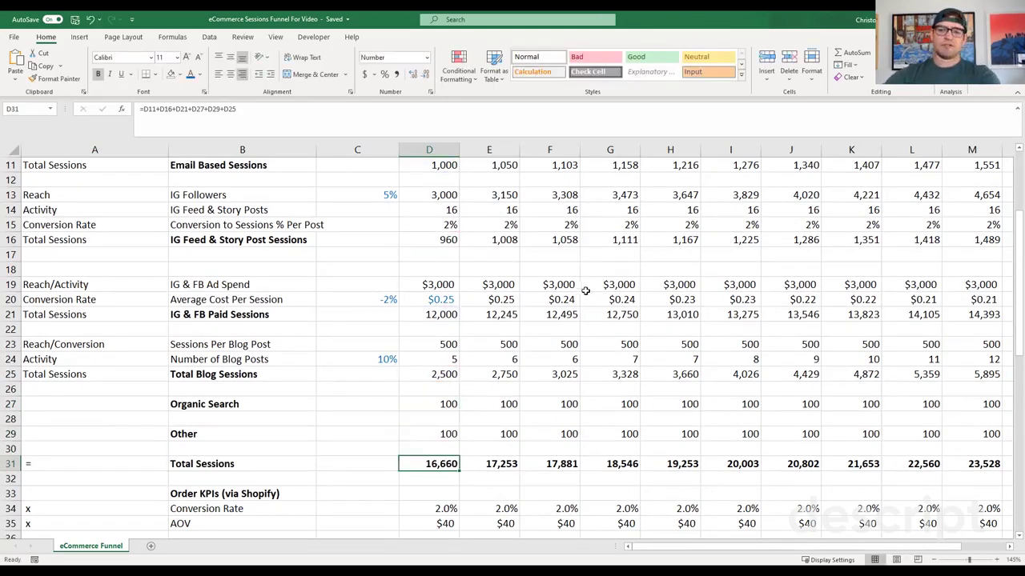
Step: Examine January's Conversion Rate and AOV in D34 and D35 under Order KPIs (via Shopify)
{"action": "scroll", "coordinate": [465, 395], "scroll_direction": "down", "scroll_amount": 2}
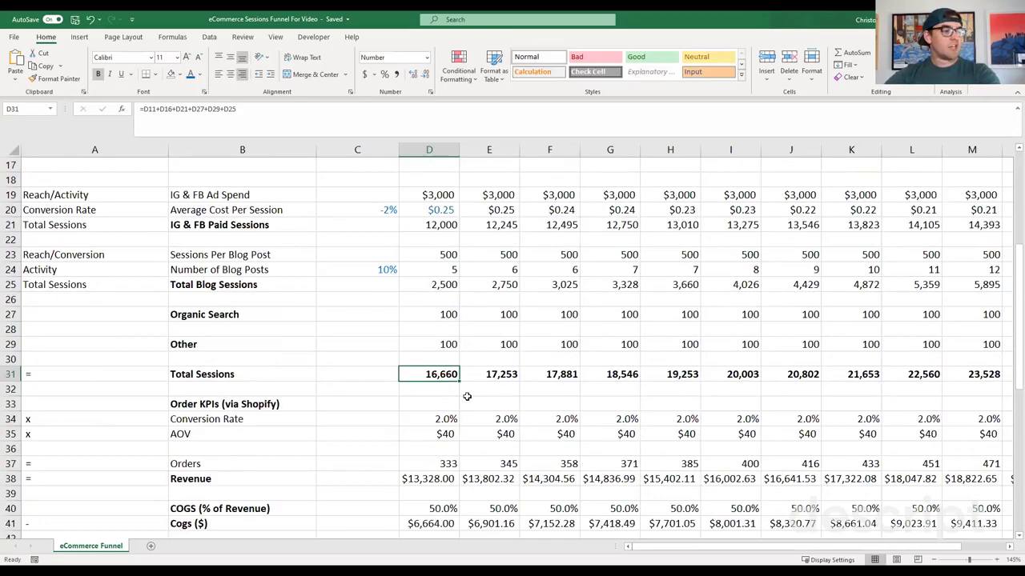
{"action": "scroll", "coordinate": [462, 396], "scroll_direction": "down", "scroll_amount": 1}
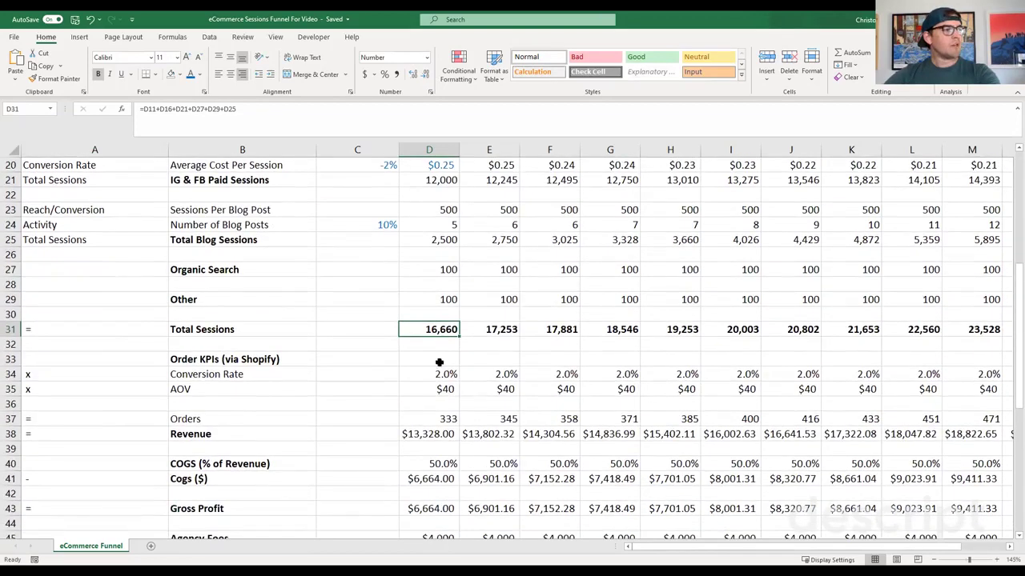
{"action": "left_click", "coordinate": [435, 374]}
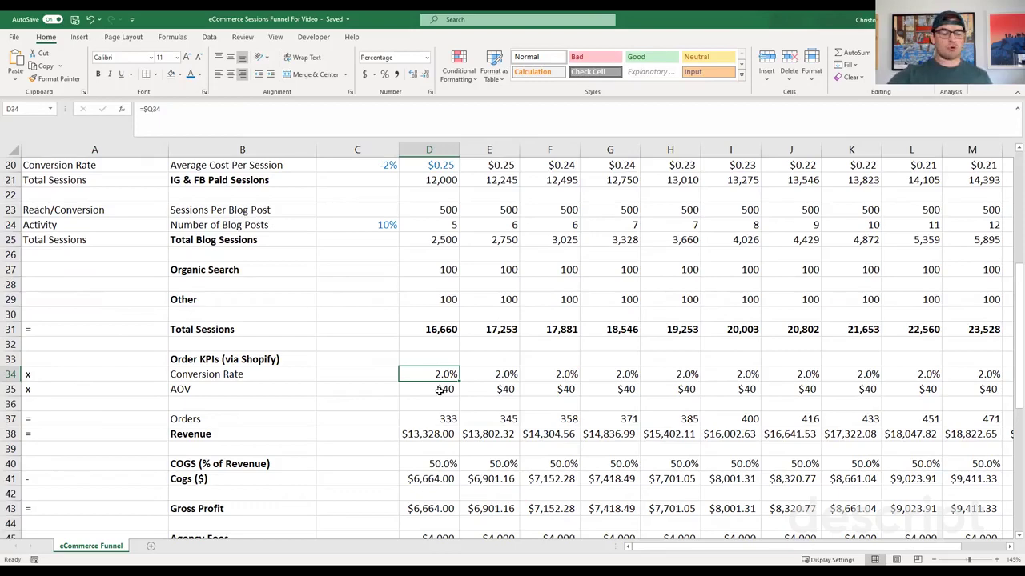
{"action": "left_click", "coordinate": [441, 390]}
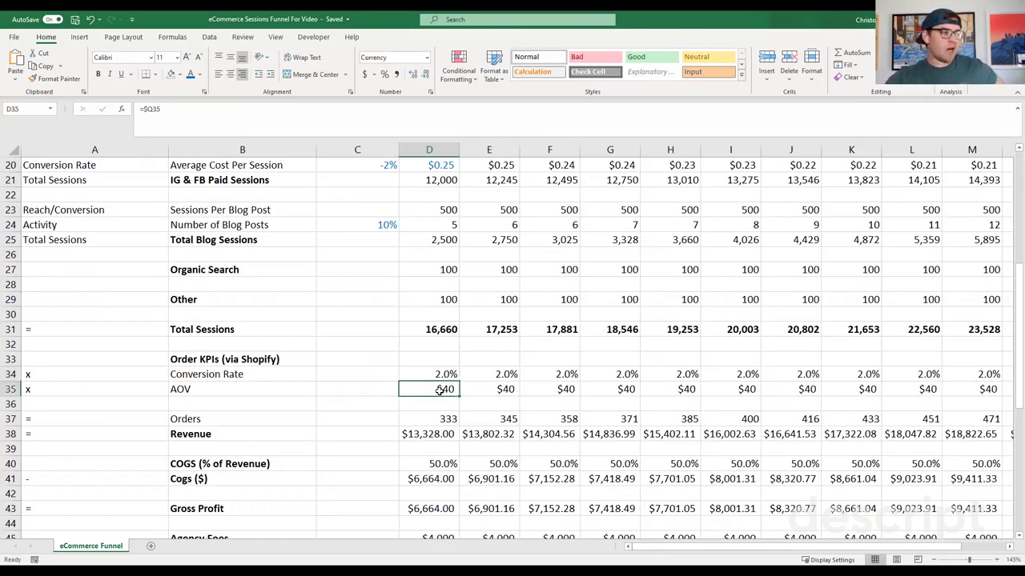
Step: Trace the cells referenced by January's Orders formula in D37 without editing it
{"action": "key", "text": "Down"}
{"action": "key", "text": "Down"}
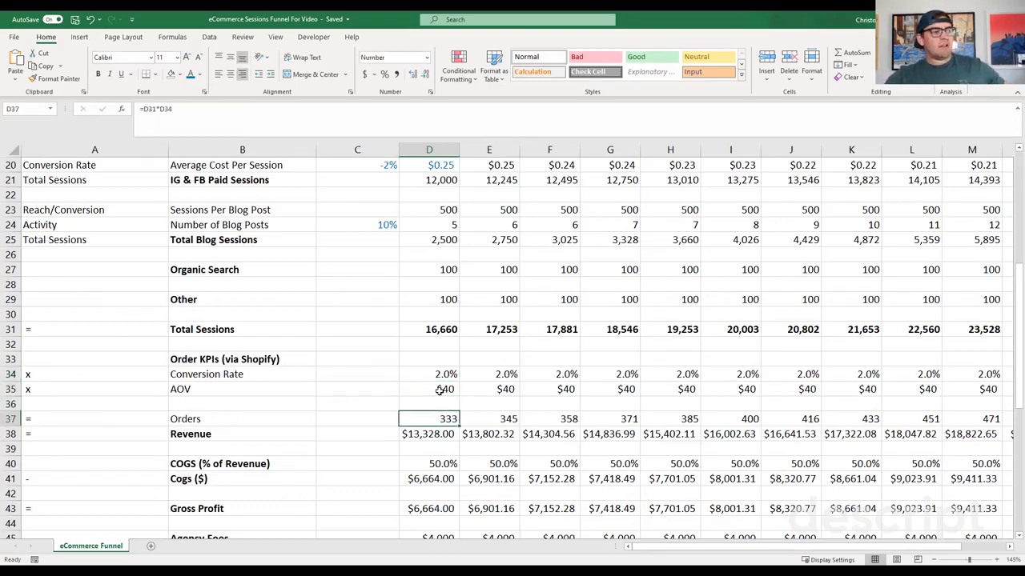
{"action": "key", "text": "F2"}
{"action": "key", "text": "Escape"}
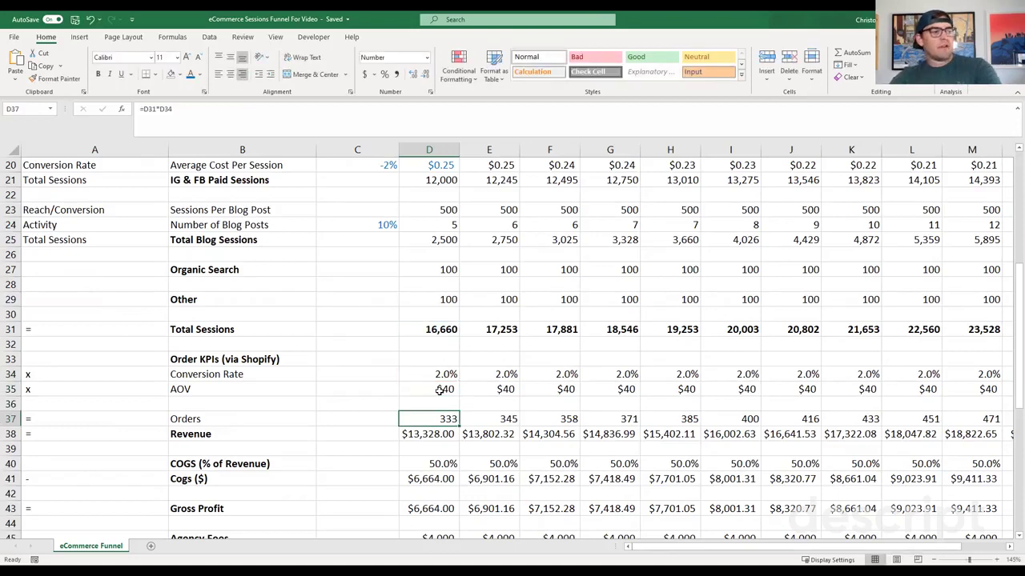
{"action": "key", "text": "F2"}
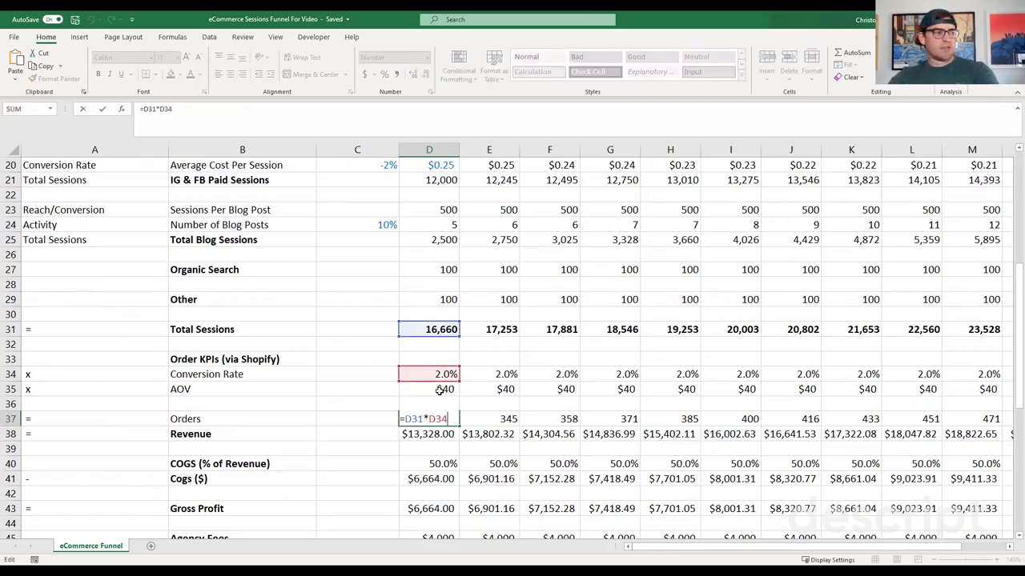
{"action": "key", "text": "Escape"}
Step: Trace the cells referenced by January's Revenue formula in D38, and return to the Session Traffic Sources section
{"action": "key", "text": "Down"}
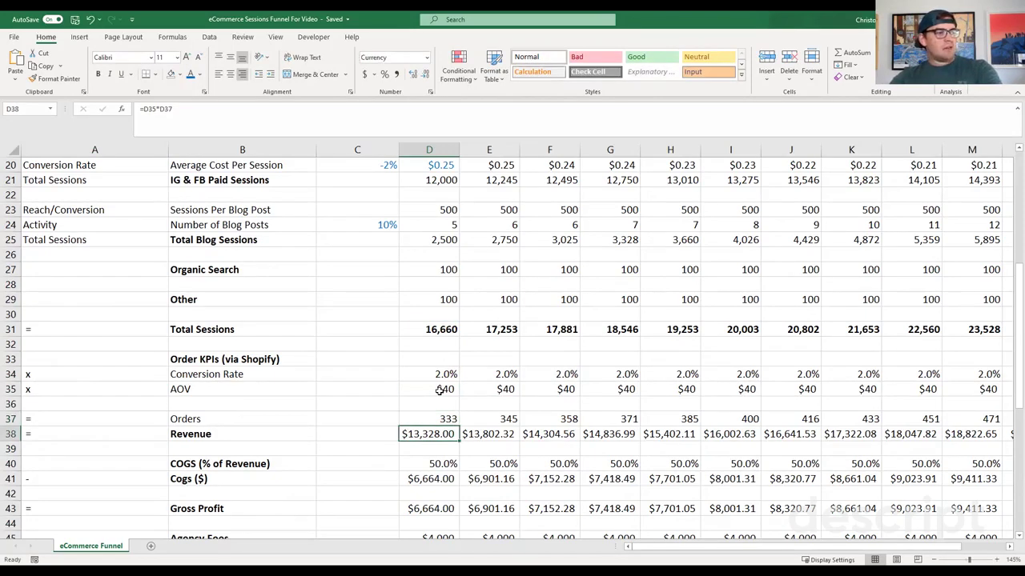
{"action": "key", "text": "F2"}
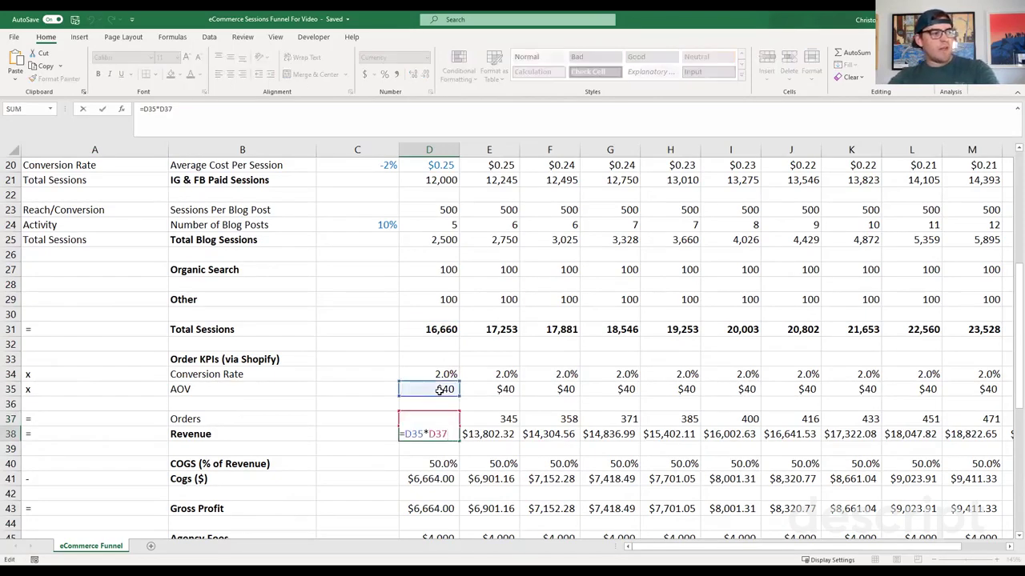
{"action": "key", "text": "Escape"}
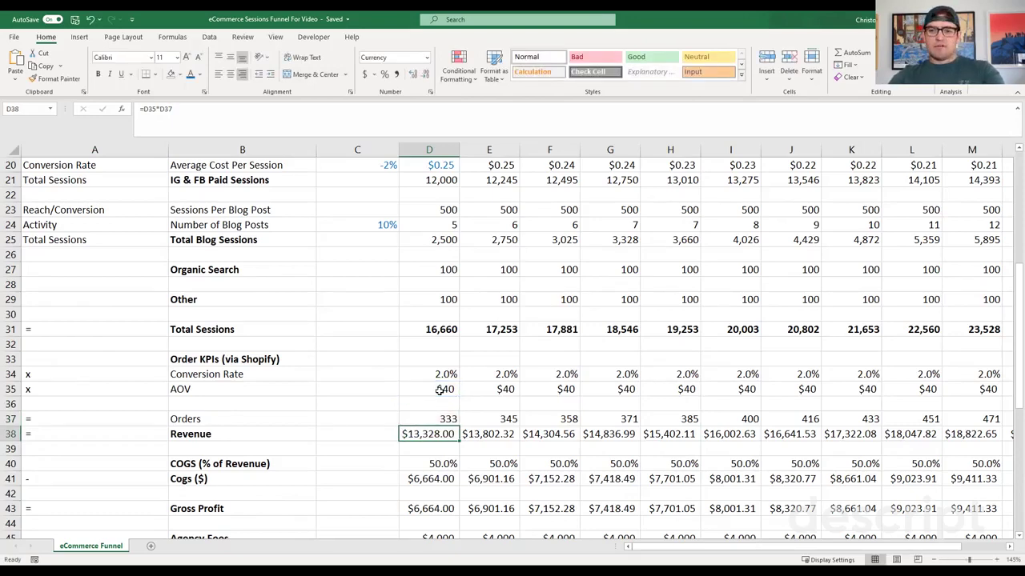
{"action": "scroll", "coordinate": [472, 324], "scroll_direction": "up", "scroll_amount": 6}
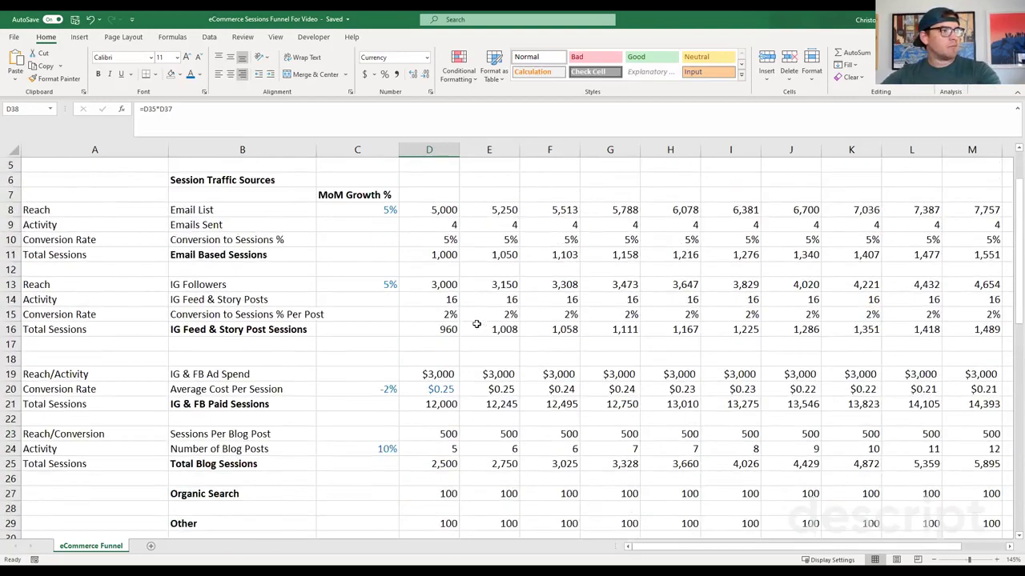
Step: Examine the column Q assumptions for emails, IG posts, ad spend, cost per session and sessions per blog post
{"action": "scroll", "coordinate": [534, 369], "scroll_direction": "down", "scroll_amount": 2}
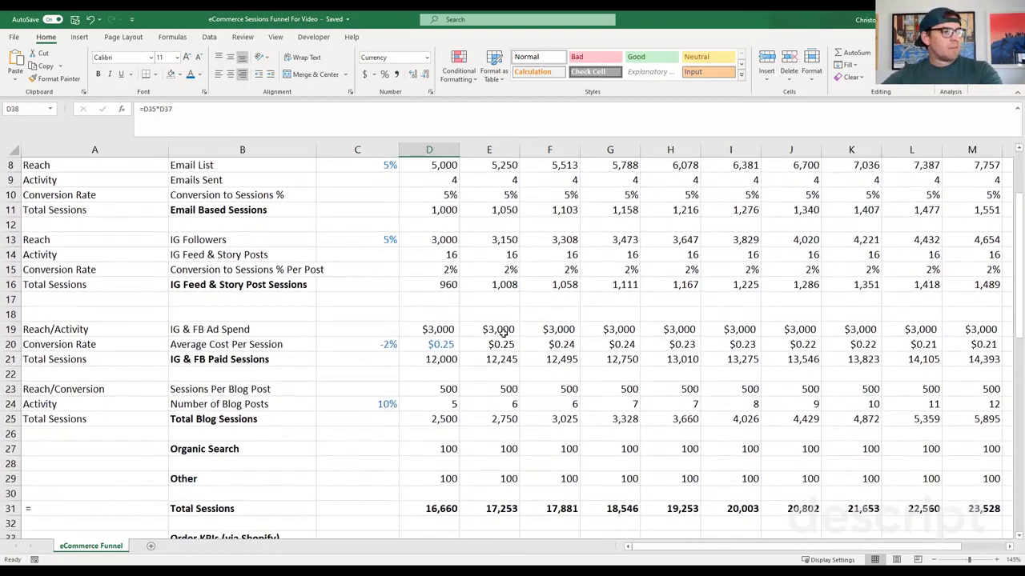
{"action": "scroll", "coordinate": [502, 336], "scroll_direction": "down", "scroll_amount": 1, "text": "ctrl"}
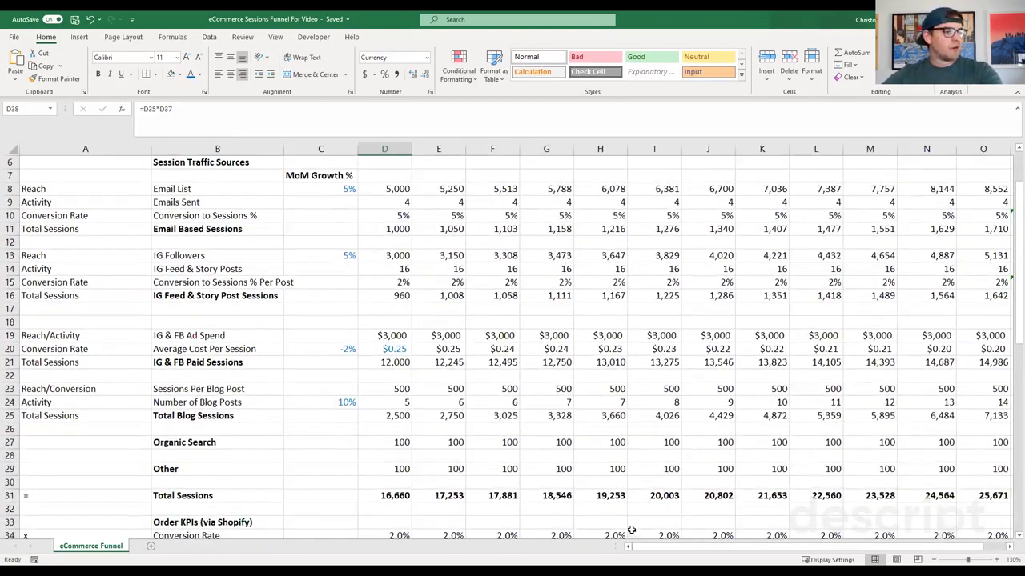
{"action": "left_click_drag", "start_coordinate": [653, 548], "coordinate": [680, 551]}
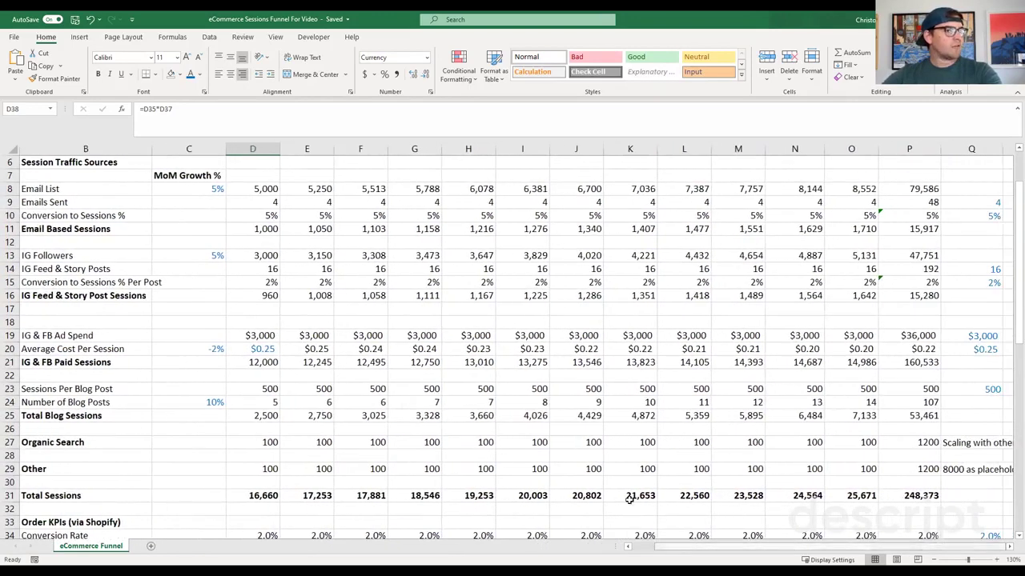
{"action": "left_click", "coordinate": [963, 201]}
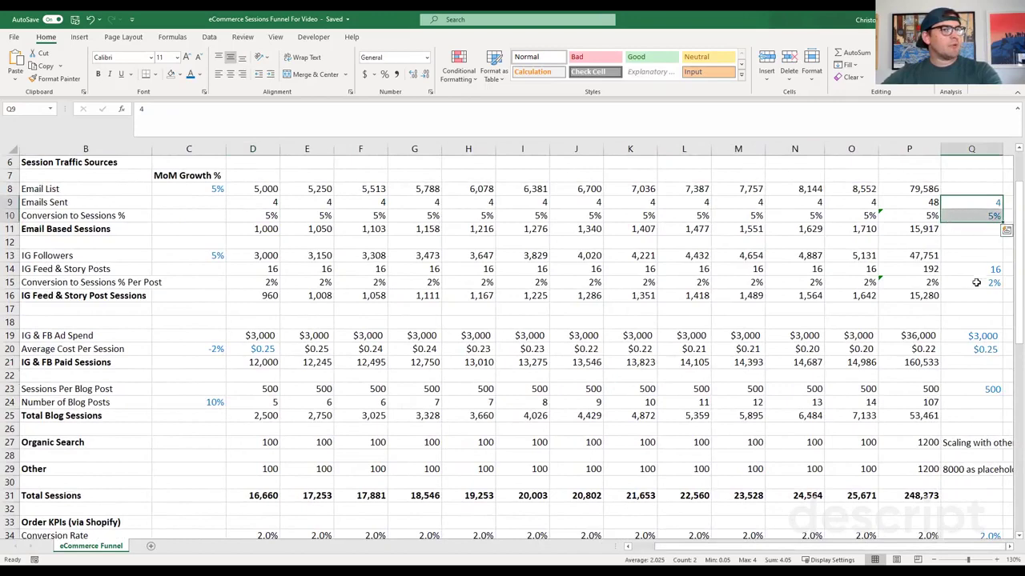
{"action": "left_click_drag", "start_coordinate": [977, 272], "coordinate": [977, 284]}
{"action": "left_click_drag", "start_coordinate": [978, 336], "coordinate": [978, 345]}
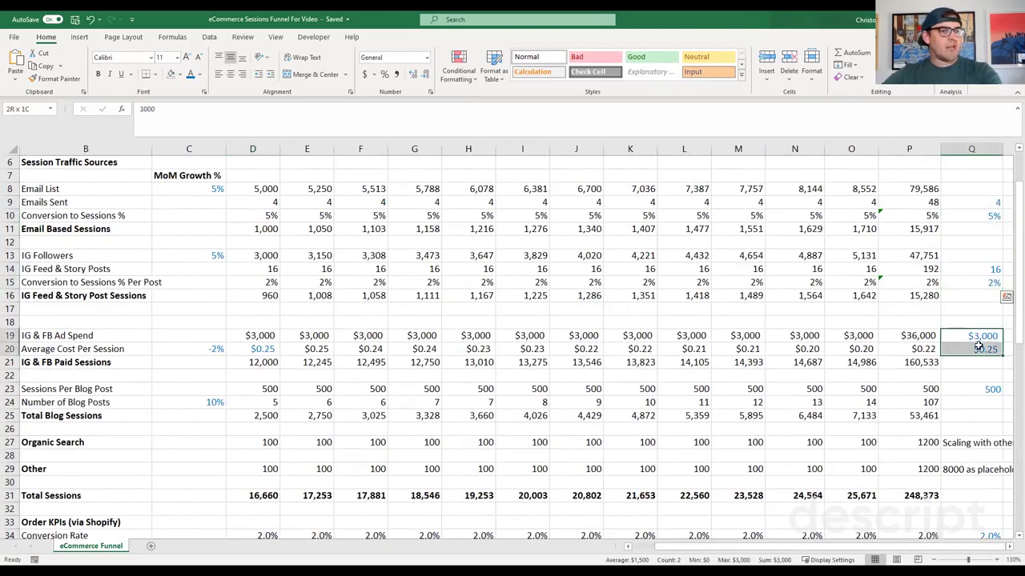
{"action": "left_click", "coordinate": [978, 388]}
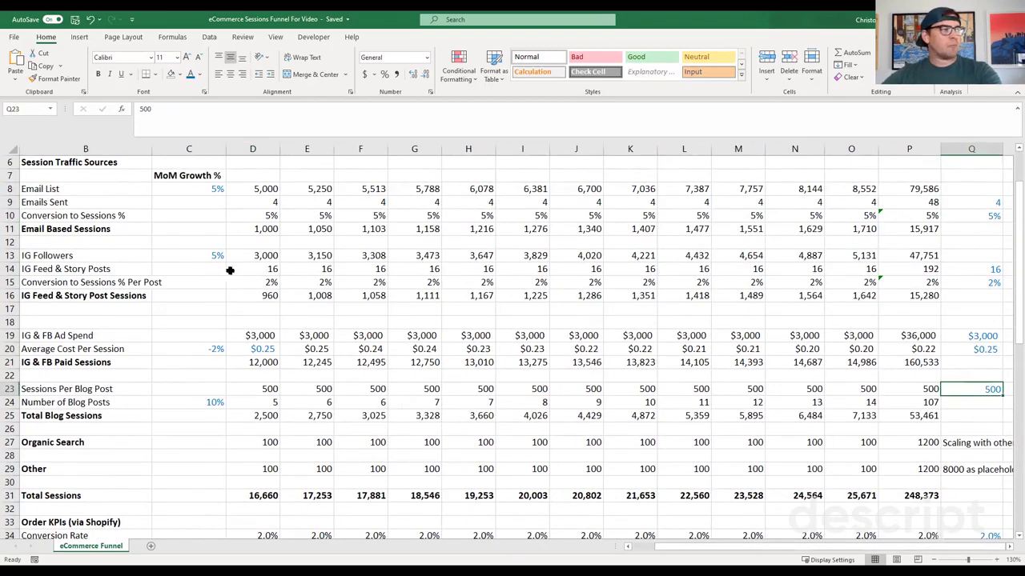
Step: Set the Email List's MoM Growth % in C8 to 10%
{"action": "left_click", "coordinate": [202, 189]}
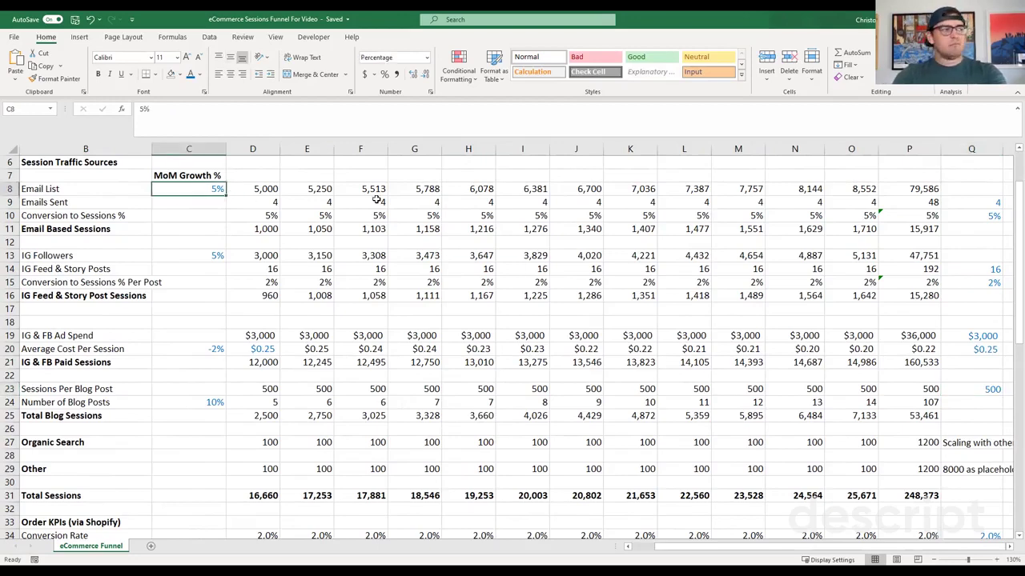
{"action": "type", "text": "10"}
{"action": "key", "text": "ctrl+Return"}
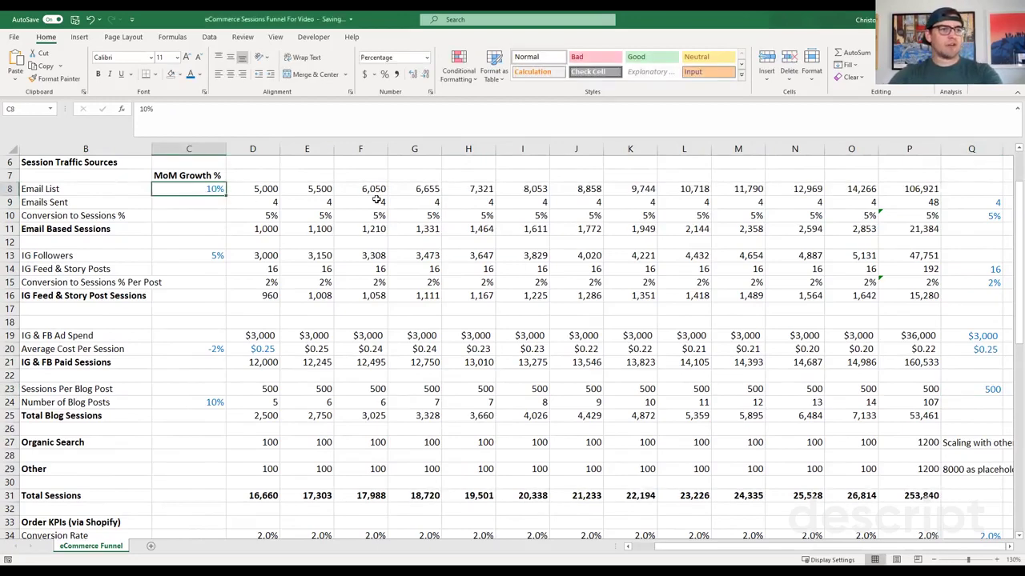
Step: Set the Emails Sent assumption in Q9 to 6
{"action": "key", "text": "Down"}
{"action": "key", "text": "Right"}
{"action": "key", "text": "Right"}
{"action": "key", "text": "Right"}
{"action": "key", "text": "Right"}
{"action": "key", "text": "Right"}
{"action": "key", "text": "Right"}
{"action": "key", "text": "Right"}
{"action": "key", "text": "Right"}
{"action": "key", "text": "Right"}
{"action": "key", "text": "Right"}
{"action": "key", "text": "Right"}
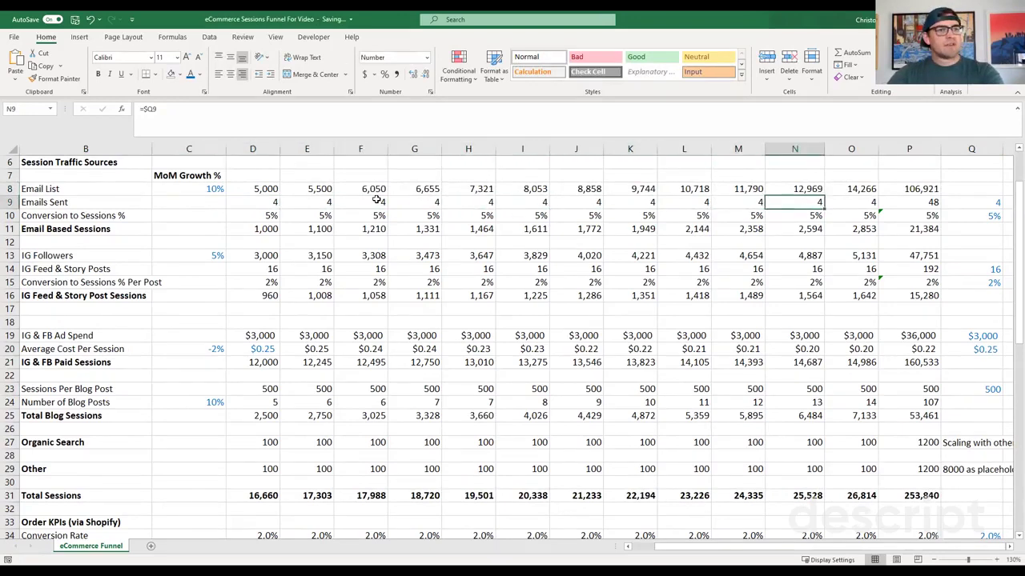
{"action": "key", "text": "Right"}
{"action": "key", "text": "Right"}
{"action": "key", "text": "Right"}
{"action": "type", "text": "6"}
{"action": "key", "text": "ctrl+Return"}
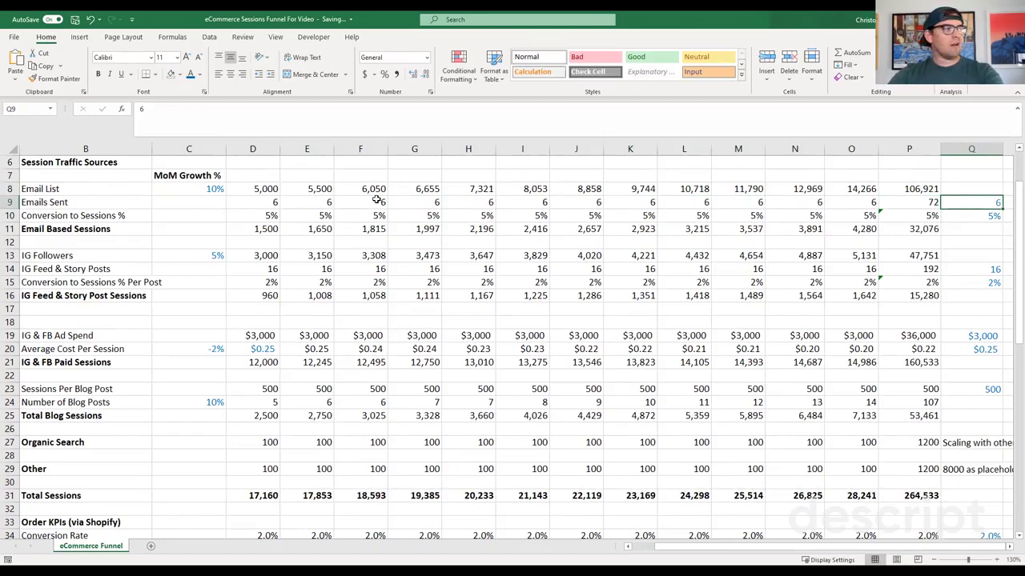
Step: Set the email Conversion to Sessions % assumption in Q10 to 3%
{"action": "key", "text": "Down"}
{"action": "type", "text": "3"}
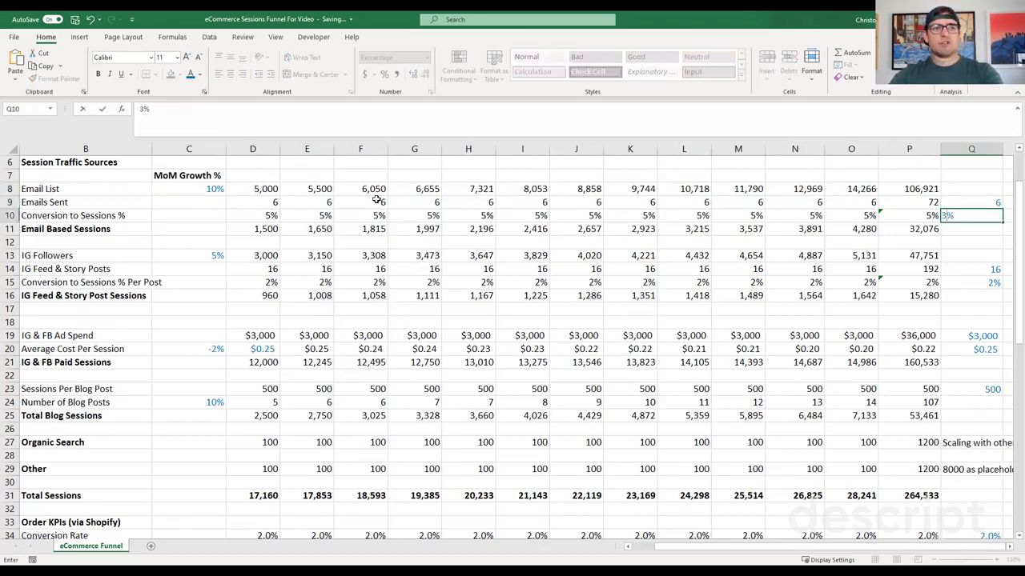
{"action": "key", "text": "ctrl+Return"}
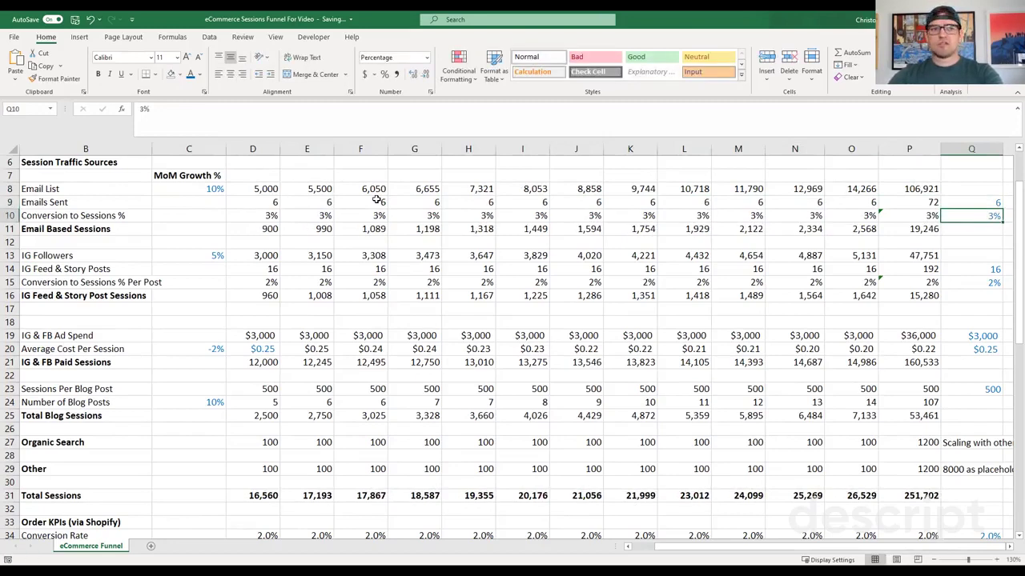
Step: Set the Instagram Conversion to Sessions % Per Post assumption in Q15 to 1%
{"action": "key", "text": "Down"}
{"action": "key", "text": "Down"}
{"action": "key", "text": "Down"}
{"action": "key", "text": "Down"}
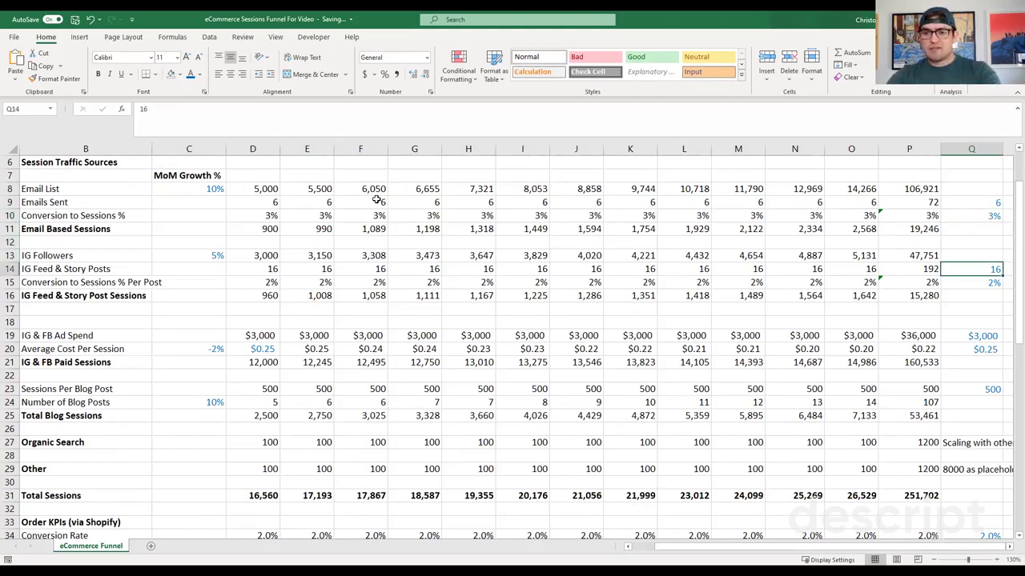
{"action": "key", "text": "Down"}
{"action": "type", "text": "1"}
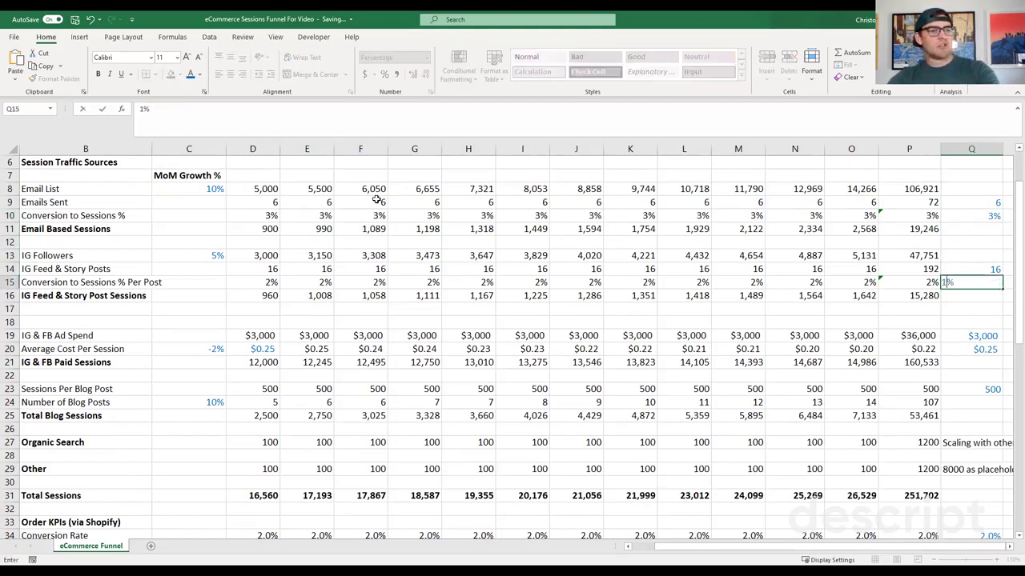
{"action": "key", "text": "ctrl+Return"}
Step: Examine the IG & FB Ad Spend assumption in Q19 and the monthly cells that reference it
{"action": "key", "text": "Down"}
{"action": "key", "text": "Down"}
{"action": "key", "text": "Down"}
{"action": "key", "text": "Down"}
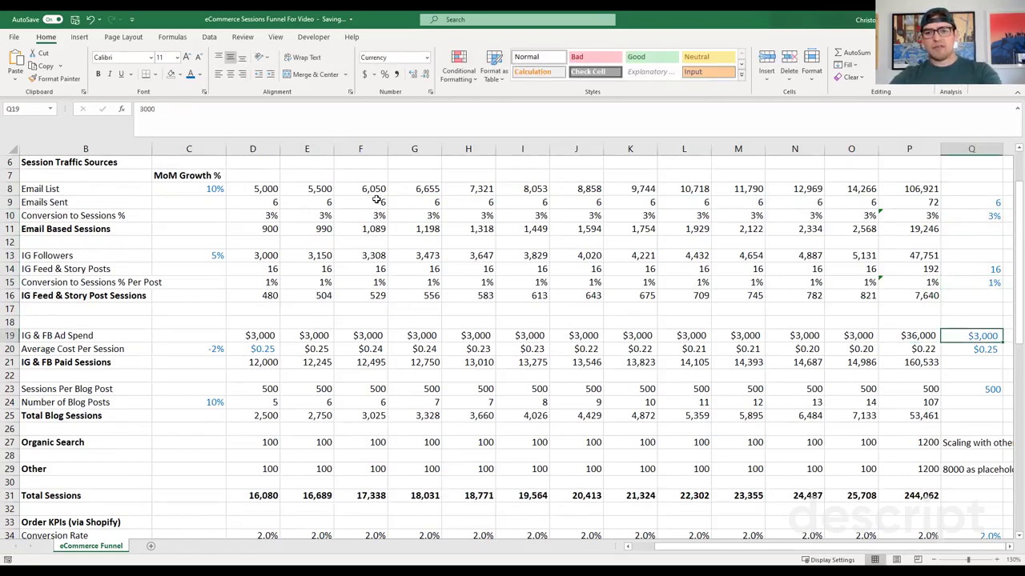
{"action": "key", "text": "Left"}
{"action": "key", "text": "Left"}
{"action": "key", "text": "Left"}
{"action": "key", "text": "Left"}
{"action": "key", "text": "Left"}
{"action": "key", "text": "Left"}
{"action": "key", "text": "Left"}
{"action": "key", "text": "Left"}
{"action": "key", "text": "Right"}
{"action": "key", "text": "Right"}
{"action": "key", "text": "Right"}
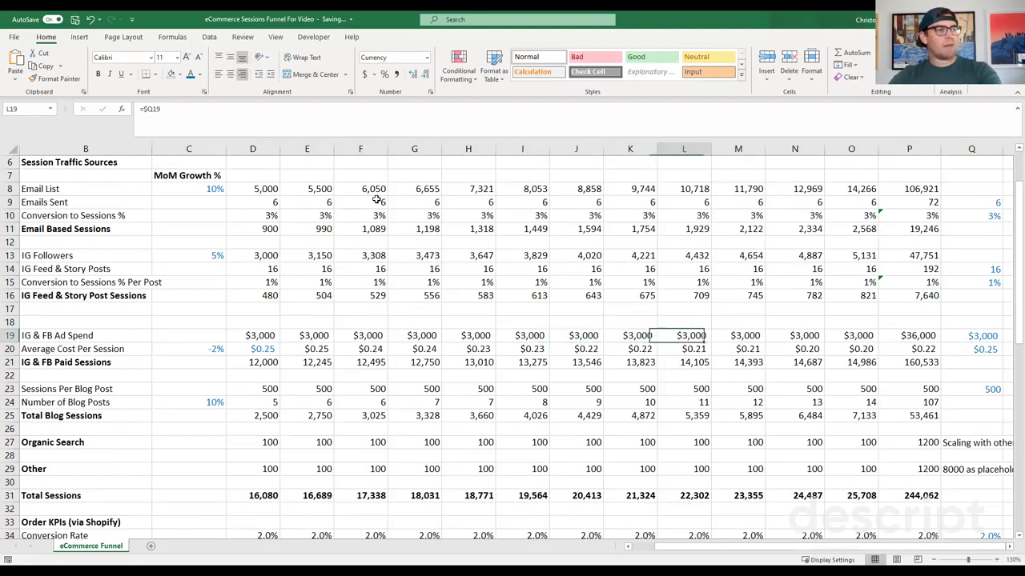
{"action": "key", "text": "Right"}
{"action": "key", "text": "Right"}
{"action": "key", "text": "Right"}
{"action": "key", "text": "Right"}
{"action": "key", "text": "Right"}
Step: Set the Average Cost Per Session assumption in Q20 to $0.30
{"action": "key", "text": "Down"}
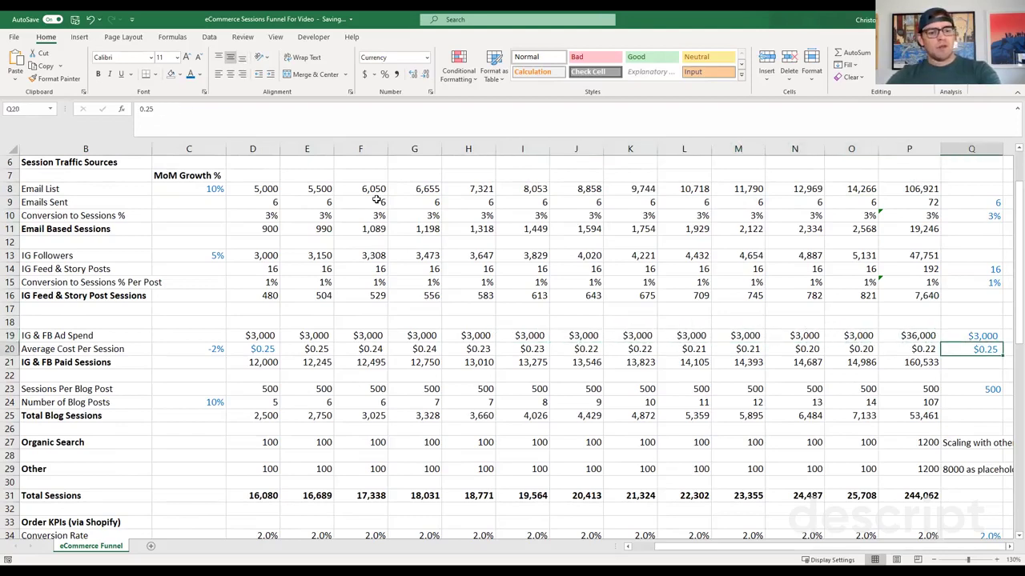
{"action": "type", "text": "30"}
{"action": "key", "text": "ctrl+Return"}
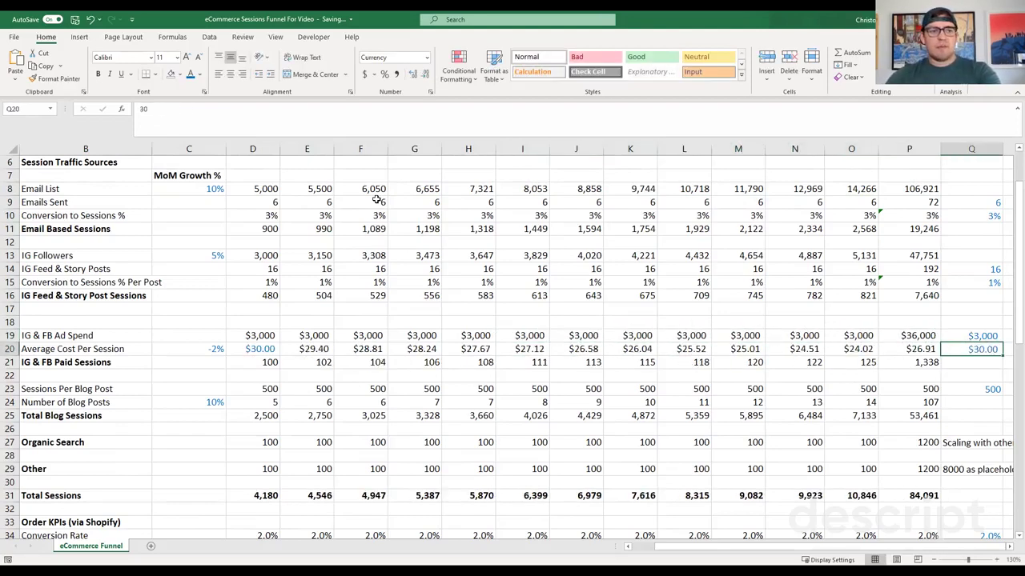
{"action": "type", "text": "0.3"}
{"action": "key", "text": "ctrl+Return"}
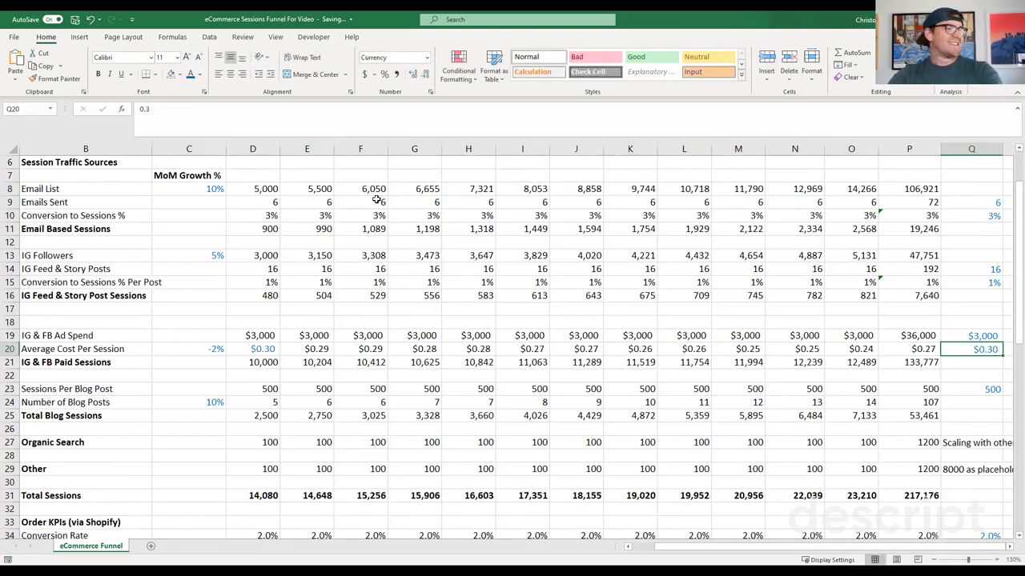
Step: Review the MoM Growth % inputs for Email List and IG Followers in column C
{"action": "key", "text": "Left"}
{"action": "key", "text": "Left"}
{"action": "key", "text": "Left"}
{"action": "key", "text": "Left"}
{"action": "key", "text": "Left"}
{"action": "key", "text": "Left"}
{"action": "key", "text": "Left"}
{"action": "key", "text": "Left"}
{"action": "key", "text": "Left"}
{"action": "key", "text": "Left"}
{"action": "key", "text": "Left"}
{"action": "key", "text": "Left"}
{"action": "key", "text": "Left"}
{"action": "key", "text": "Left"}
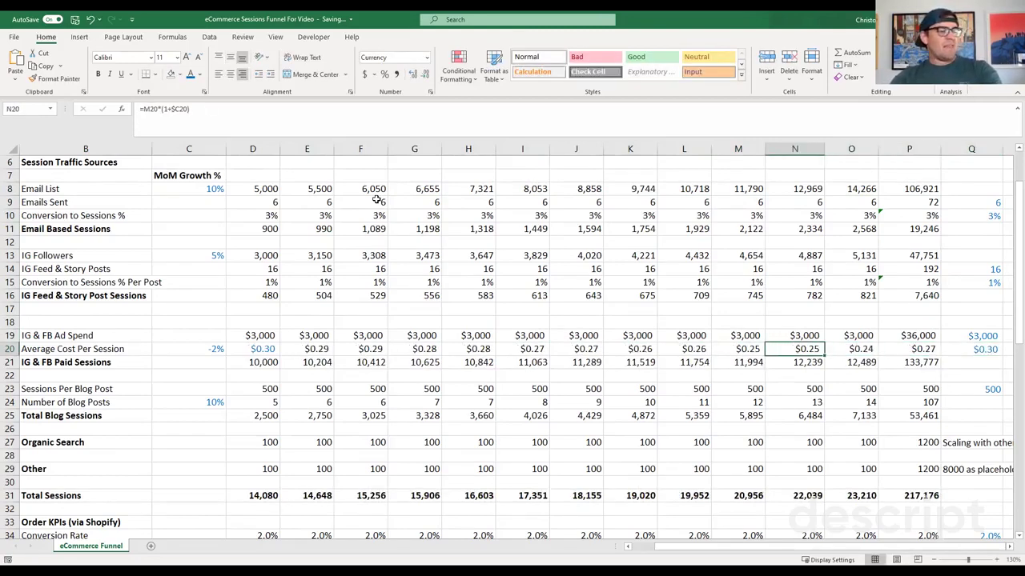
{"action": "key", "text": "Up"}
{"action": "key", "text": "Up"}
{"action": "key", "text": "Up"}
{"action": "key", "text": "Up"}
{"action": "key", "text": "Up"}
{"action": "key", "text": "Up"}
{"action": "key", "text": "Up"}
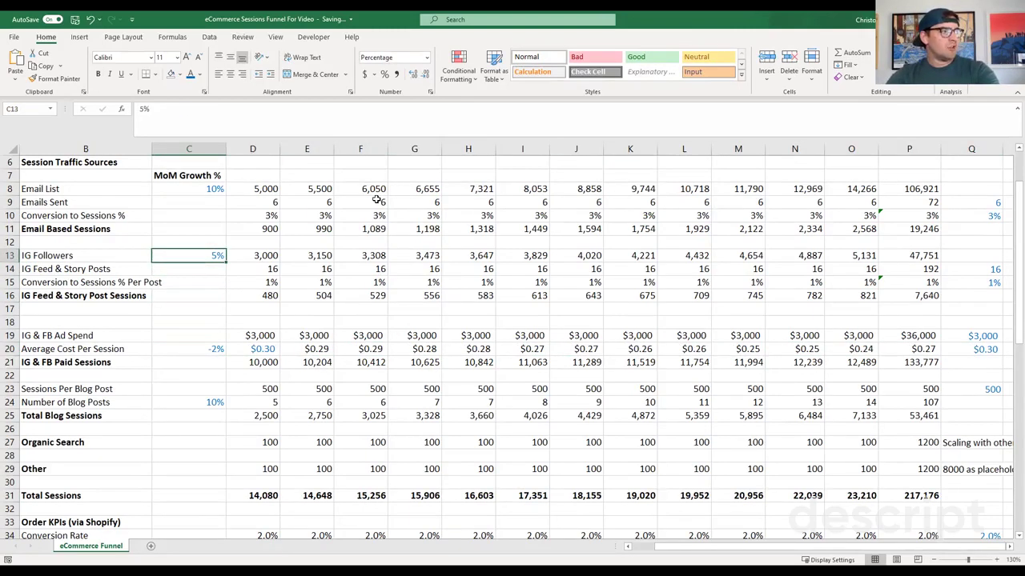
{"action": "key", "text": "Up"}
{"action": "key", "text": "Up"}
{"action": "key", "text": "Up"}
{"action": "key", "text": "Up"}
{"action": "key", "text": "Down"}
{"action": "key", "text": "Down"}
{"action": "key", "text": "Down"}
{"action": "key", "text": "Down"}
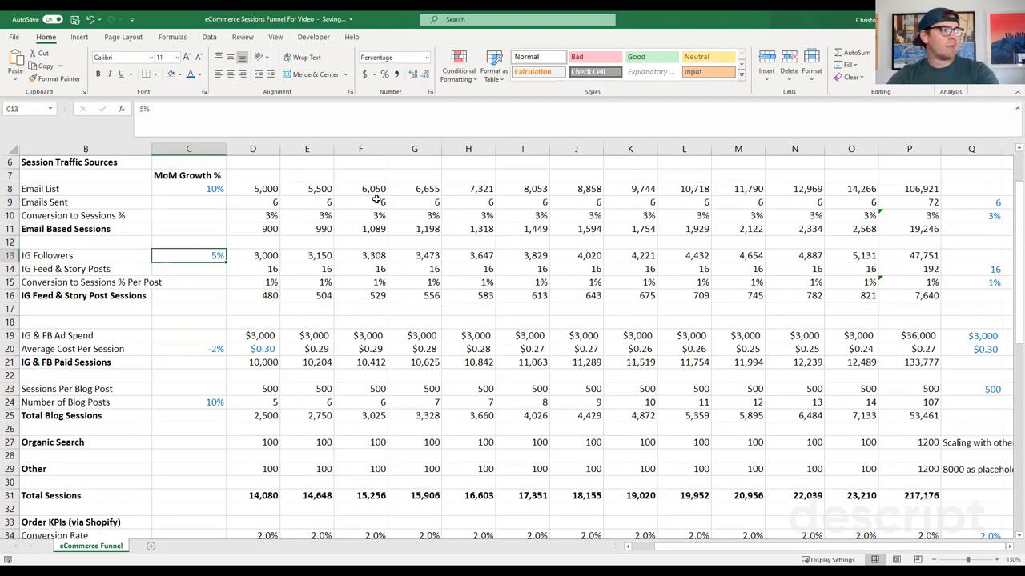
Step: Examine how the MoM growth rate in C20 drives Average Cost Per Session through December and the yearly average in P20
{"action": "key", "text": "Down"}
{"action": "key", "text": "Down"}
{"action": "key", "text": "Down"}
{"action": "key", "text": "Down"}
{"action": "key", "text": "Down"}
{"action": "key", "text": "Down"}
{"action": "key", "text": "Down"}
{"action": "key", "text": "Down"}
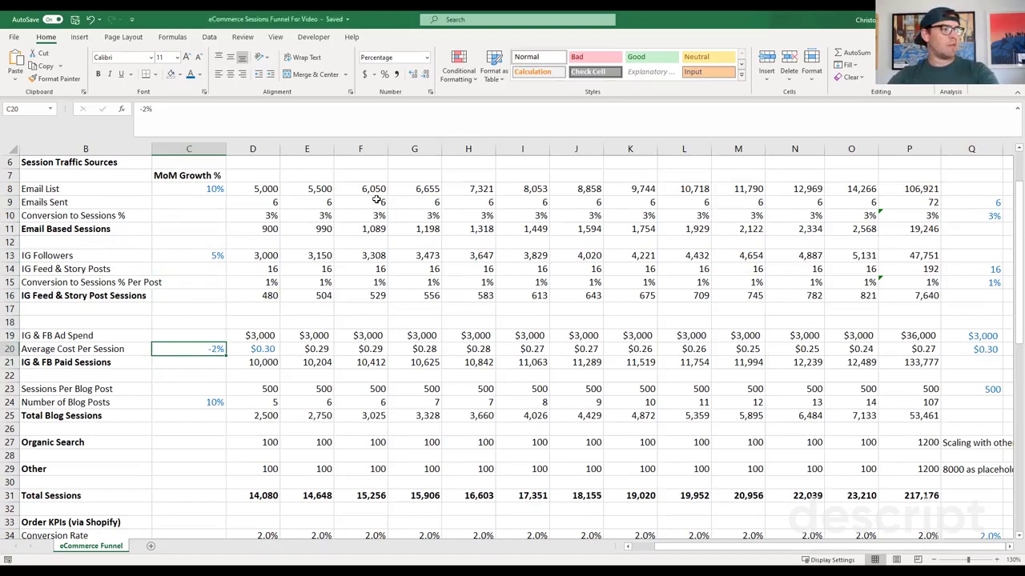
{"action": "key", "text": "Right"}
{"action": "key", "text": "ctrl+Right"}
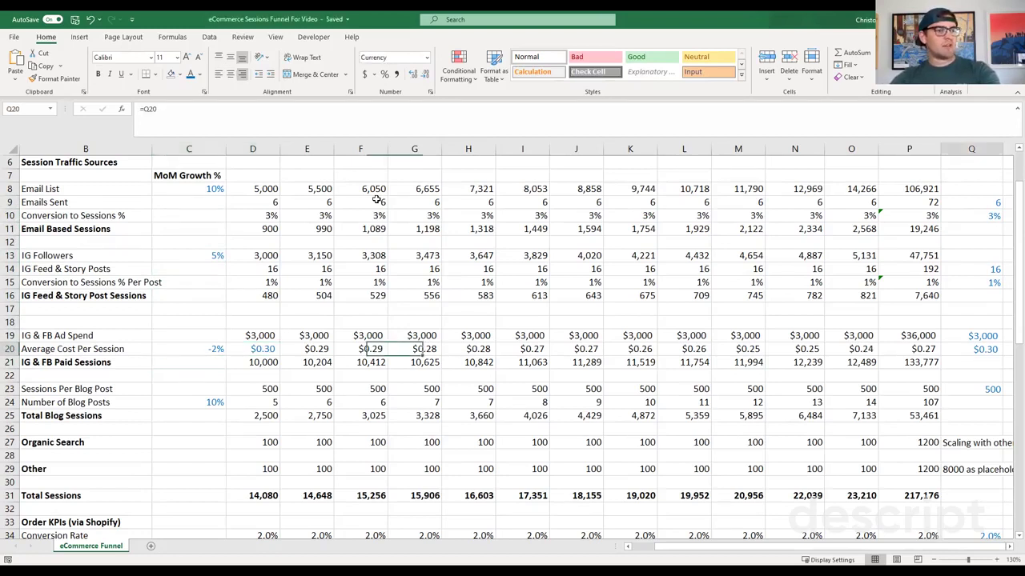
{"action": "key", "text": "Left"}
{"action": "key", "text": "Left"}
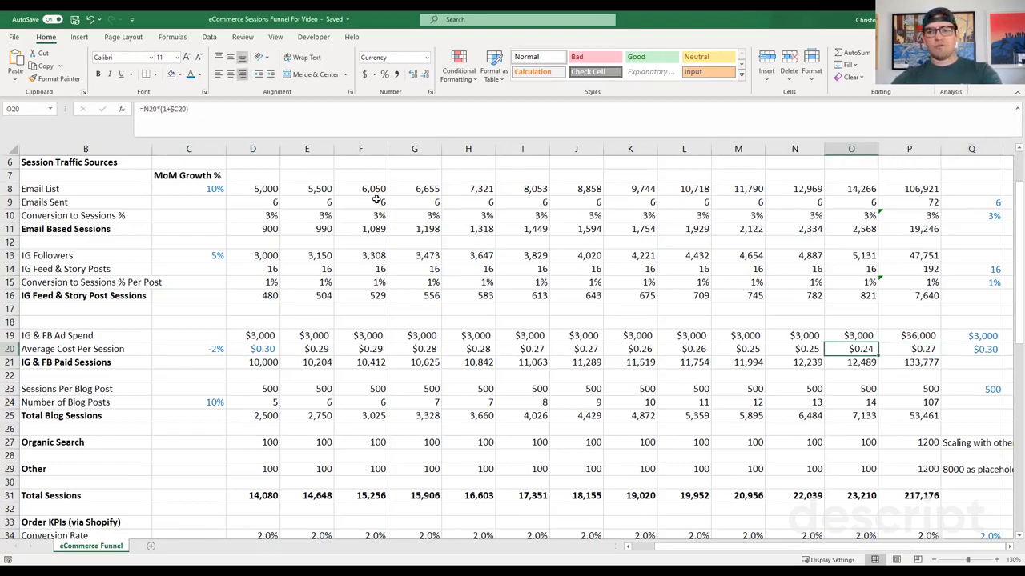
{"action": "key", "text": "Right"}
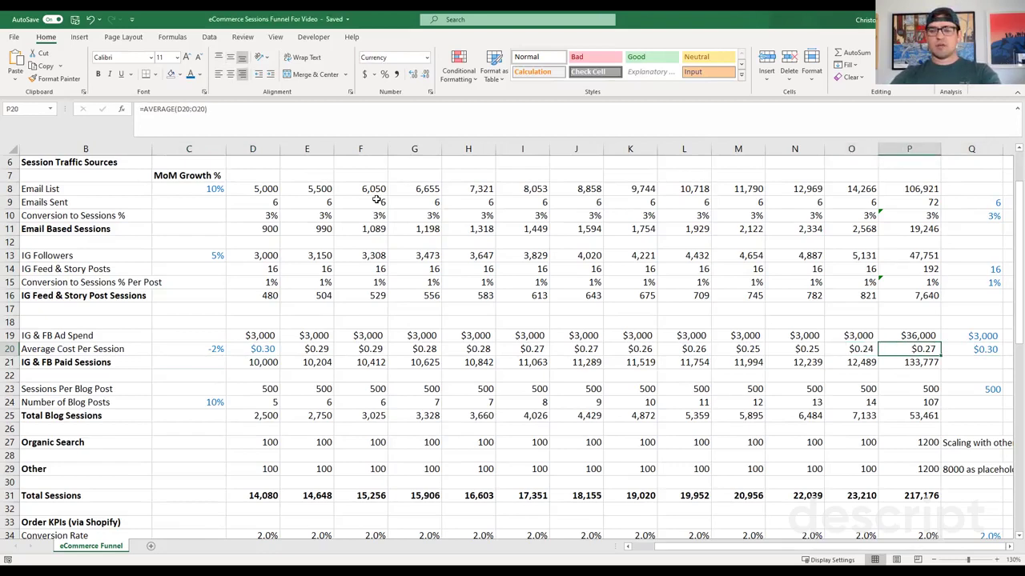
Step: Examine the Number of Blog Posts growth rate in C24 and February's formula in E24 that uses it
{"action": "key", "text": "Left"}
{"action": "key", "text": "Left"}
{"action": "key", "text": "Left"}
{"action": "key", "text": "Left"}
{"action": "key", "text": "Left"}
{"action": "key", "text": "Left"}
{"action": "key", "text": "Left"}
{"action": "key", "text": "Left"}
{"action": "key", "text": "Left"}
{"action": "key", "text": "Left"}
{"action": "key", "text": "Left"}
{"action": "key", "text": "Left"}
{"action": "key", "text": "Left"}
{"action": "key", "text": "Down"}
{"action": "key", "text": "Down"}
{"action": "key", "text": "Down"}
{"action": "key", "text": "Down"}
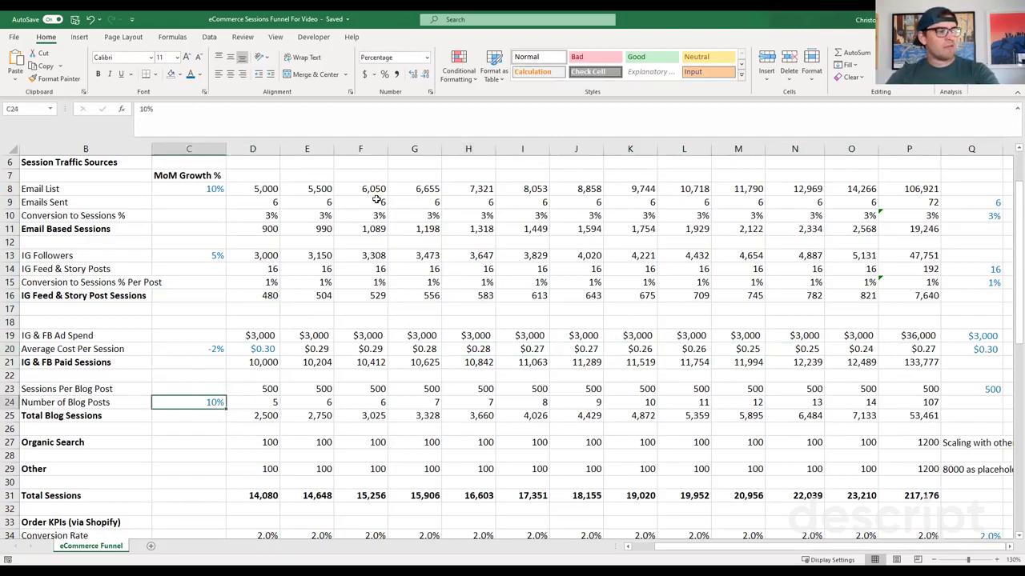
{"action": "key", "text": "Right"}
{"action": "key", "text": "Right"}
{"action": "key", "text": "Right"}
{"action": "key", "text": "Left"}
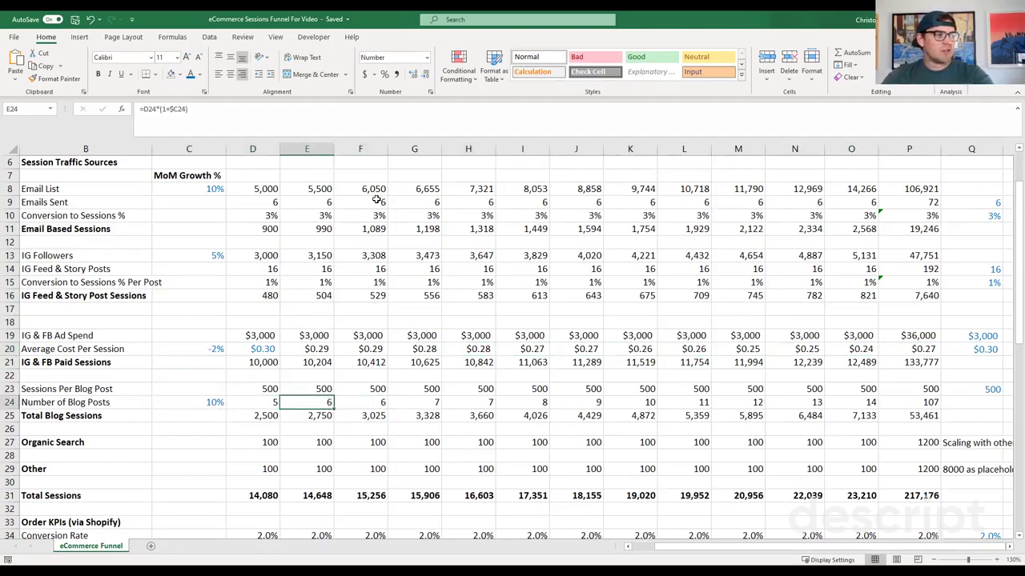
Step: Step through the monthly Number of Blog Posts values in row 24 up to December
{"action": "key", "text": "Right"}
{"action": "key", "text": "Right"}
{"action": "key", "text": "shift+Right"}
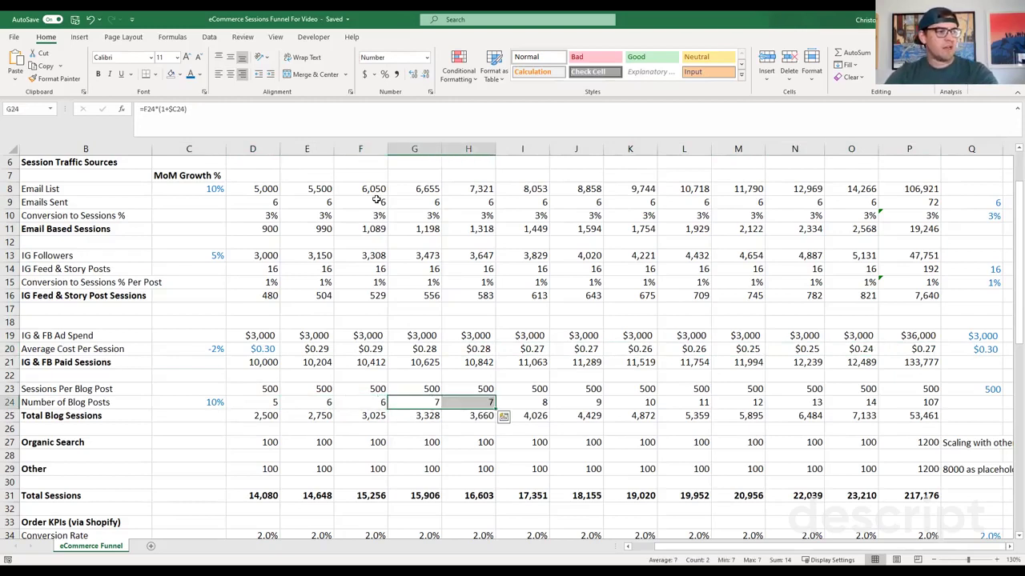
{"action": "key", "text": "Right"}
{"action": "key", "text": "Right"}
{"action": "key", "text": "shift+Right"}
{"action": "key", "text": "Right"}
{"action": "key", "text": "Left"}
{"action": "key", "text": "Left"}
{"action": "key", "text": "Left"}
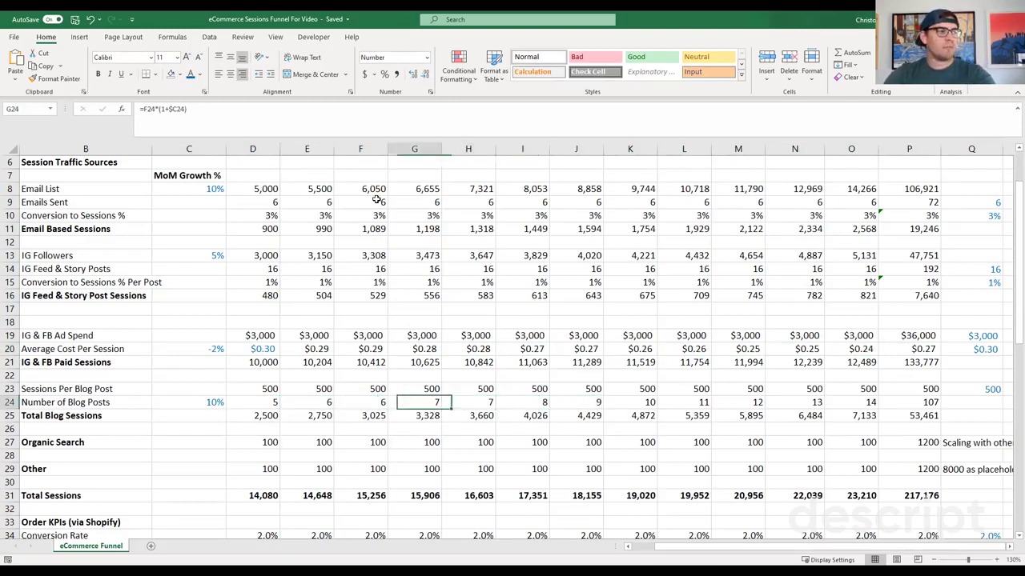
{"action": "key", "text": "Left"}
{"action": "key", "text": "Left"}
{"action": "key", "text": "Right"}
{"action": "key", "text": "shift+Right"}
{"action": "key", "text": "Right"}
{"action": "key", "text": "Right"}
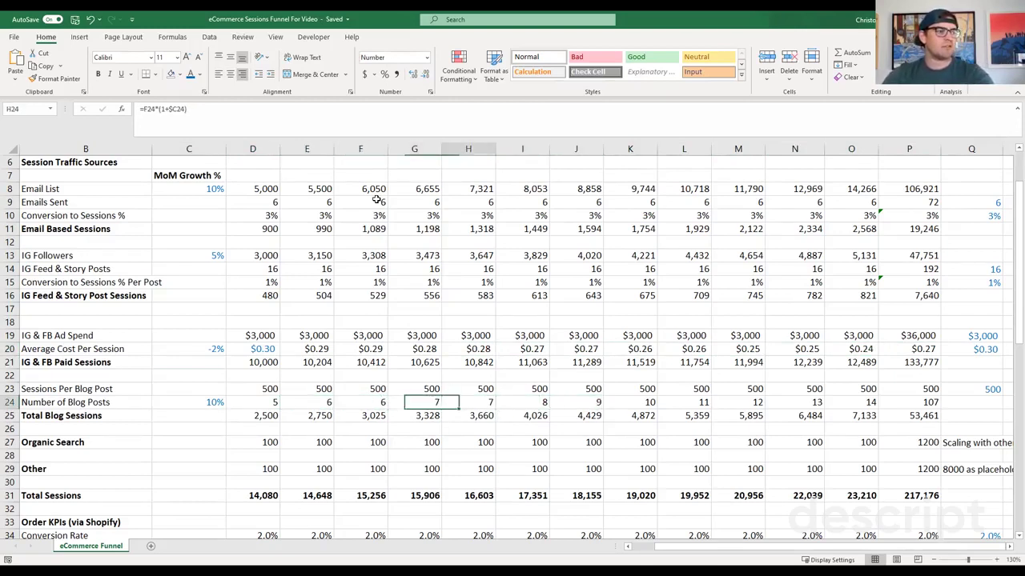
{"action": "key", "text": "Right"}
{"action": "key", "text": "Right"}
{"action": "key", "text": "Right"}
{"action": "key", "text": "Right"}
{"action": "key", "text": "Right"}
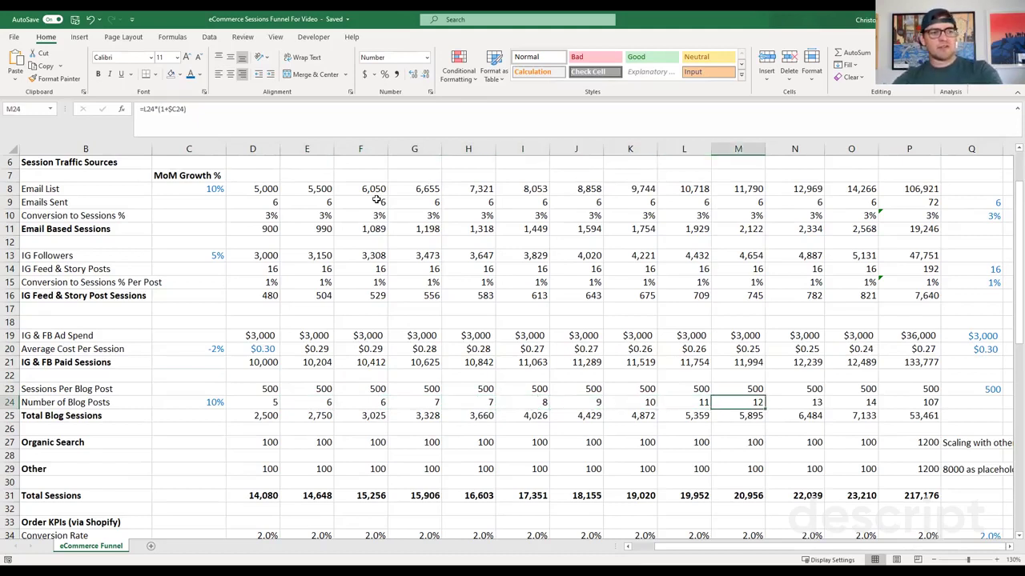
{"action": "key", "text": "Right"}
{"action": "key", "text": "Right"}
Step: Check December's Total Blog Sessions in O25 and go to the Organic Search row at H27
{"action": "key", "text": "Down"}
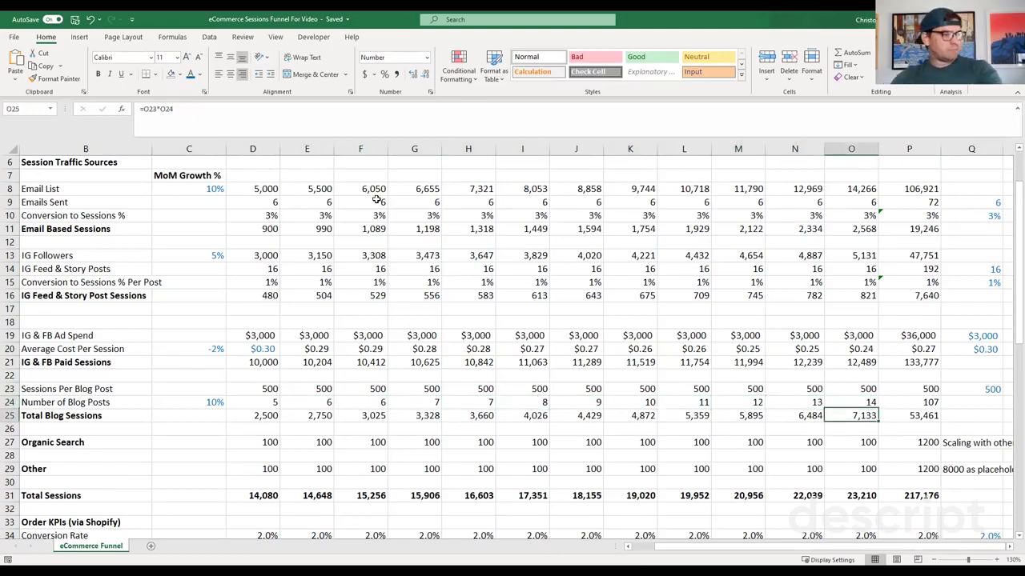
{"action": "key", "text": "Left"}
{"action": "key", "text": "Left"}
{"action": "key", "text": "Left"}
{"action": "key", "text": "Left"}
{"action": "key", "text": "Left"}
{"action": "key", "text": "Down"}
{"action": "key", "text": "Left"}
{"action": "key", "text": "Down"}
{"action": "key", "text": "Left"}
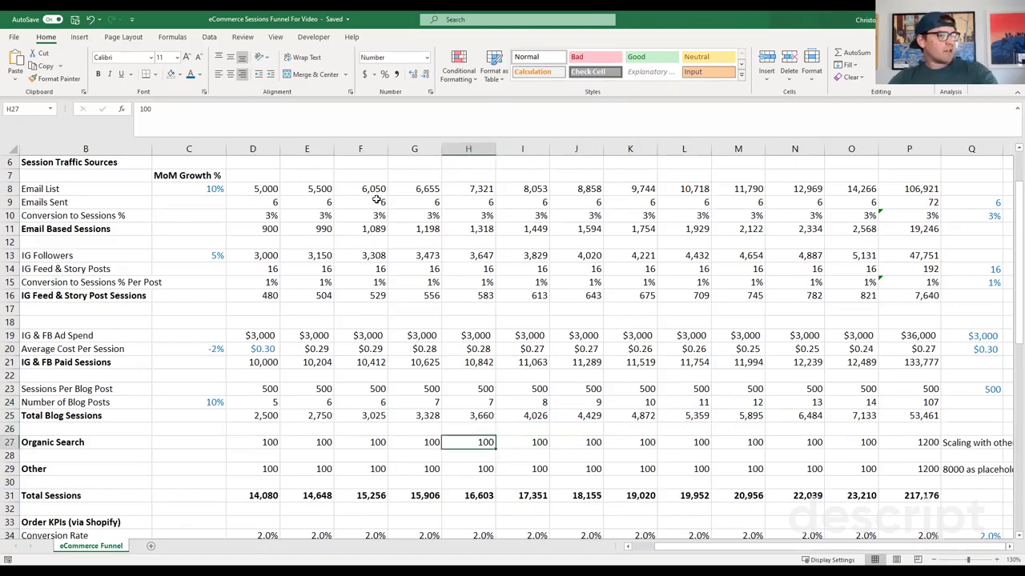
Step: Move down from the Organic Search row through Total Sessions and the Order KPIs to May's Revenue in H38
{"action": "key", "text": "Down"}
{"action": "key", "text": "Down"}
{"action": "key", "text": "Down"}
{"action": "key", "text": "Down"}
{"action": "key", "text": "Down"}
{"action": "key", "text": "Down"}
{"action": "key", "text": "Down"}
{"action": "key", "text": "Down"}
{"action": "key", "text": "Down"}
{"action": "key", "text": "Down"}
{"action": "key", "text": "Down"}
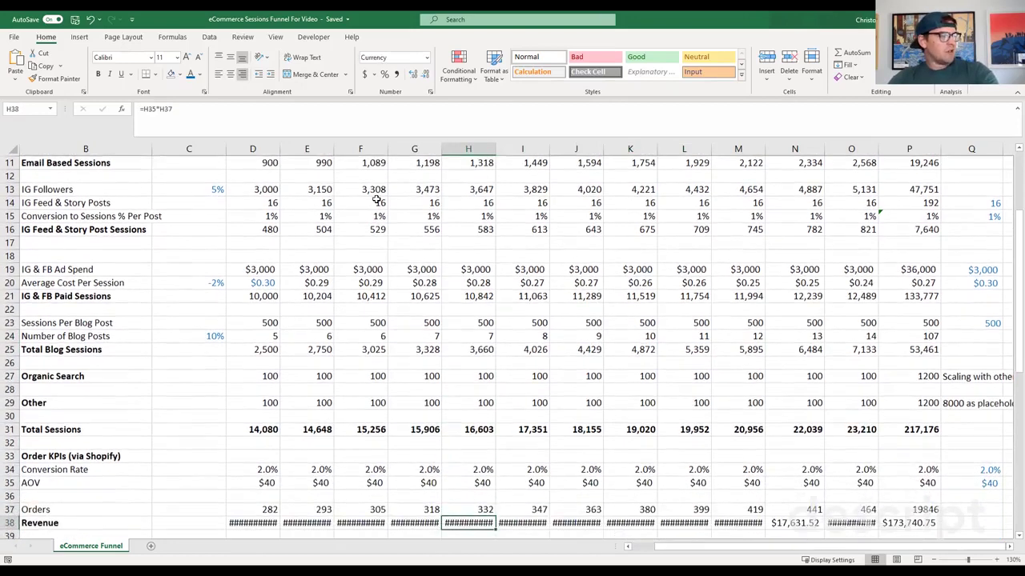
Step: Go to January's Total Sessions in D31 and examine the formula that adds up the traffic sources
{"action": "key", "text": "Up"}
{"action": "key", "text": "Up"}
{"action": "key", "text": "Up"}
{"action": "key", "text": "Up"}
{"action": "key", "text": "Up"}
{"action": "key", "text": "Up"}
{"action": "key", "text": "Up"}
{"action": "key", "text": "Left"}
{"action": "key", "text": "Left"}
{"action": "key", "text": "Left"}
{"action": "key", "text": "Left"}
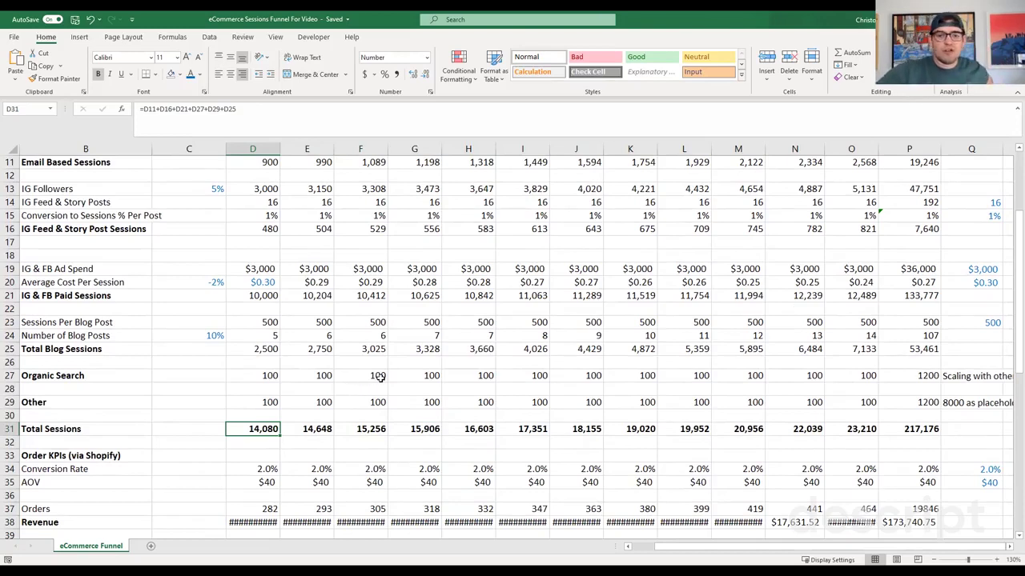
Step: Auto-fit the widths of columns D through P so that the Revenue figures display in full
{"action": "scroll", "coordinate": [312, 370], "scroll_direction": "down", "scroll_amount": 2}
{"action": "left_click", "coordinate": [253, 149]}
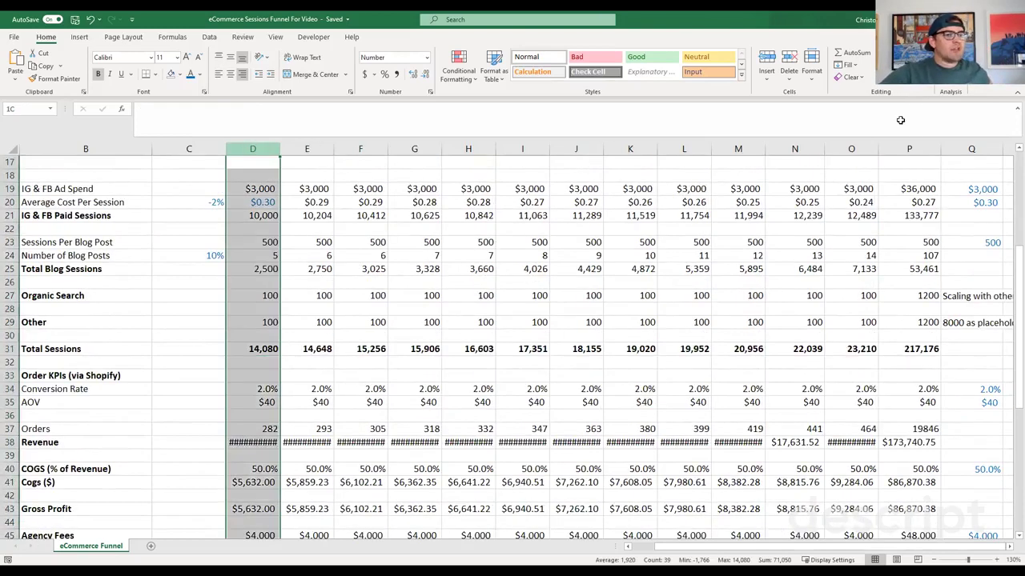
{"action": "left_click", "coordinate": [909, 149], "text": "shift"}
{"action": "double_click", "coordinate": [281, 148]}
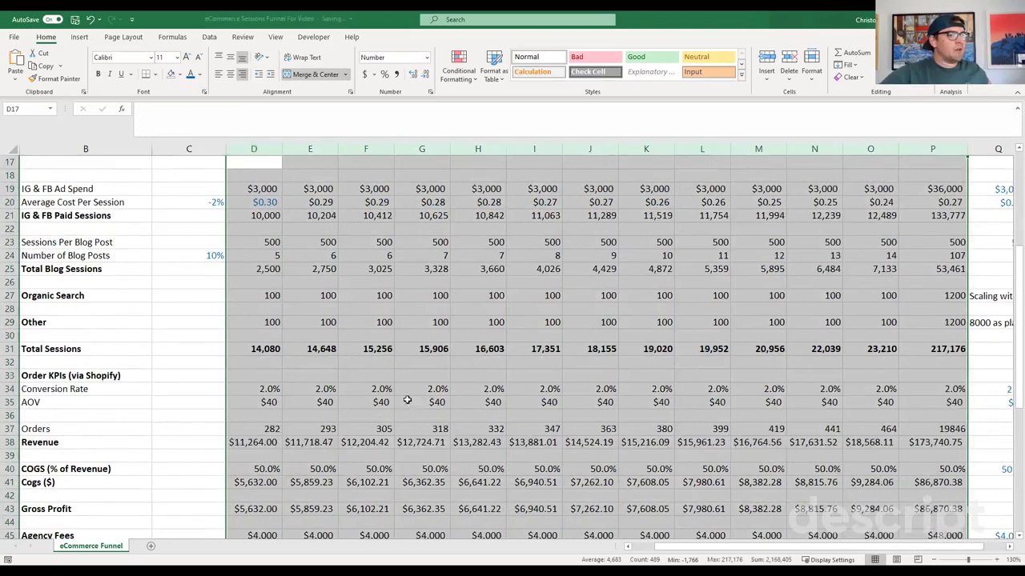
{"action": "left_click", "coordinate": [314, 455]}
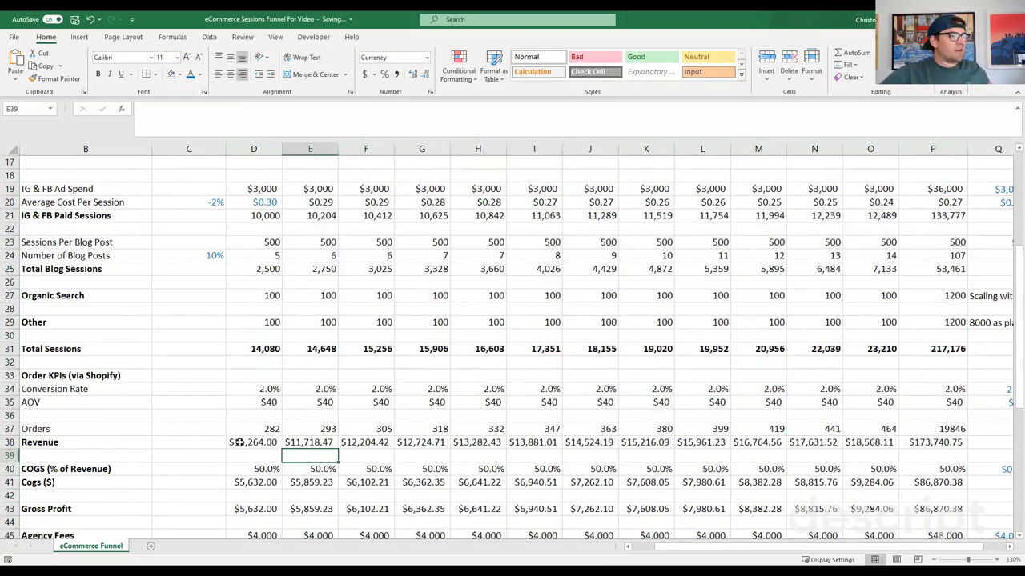
Step: Step through the monthly Revenue values from January to June and check the yearly total's SUM(D38:O38) formula in P38
{"action": "left_click", "coordinate": [239, 442]}
{"action": "left_click", "coordinate": [320, 443]}
{"action": "left_click", "coordinate": [372, 443]}
{"action": "left_click", "coordinate": [428, 443]}
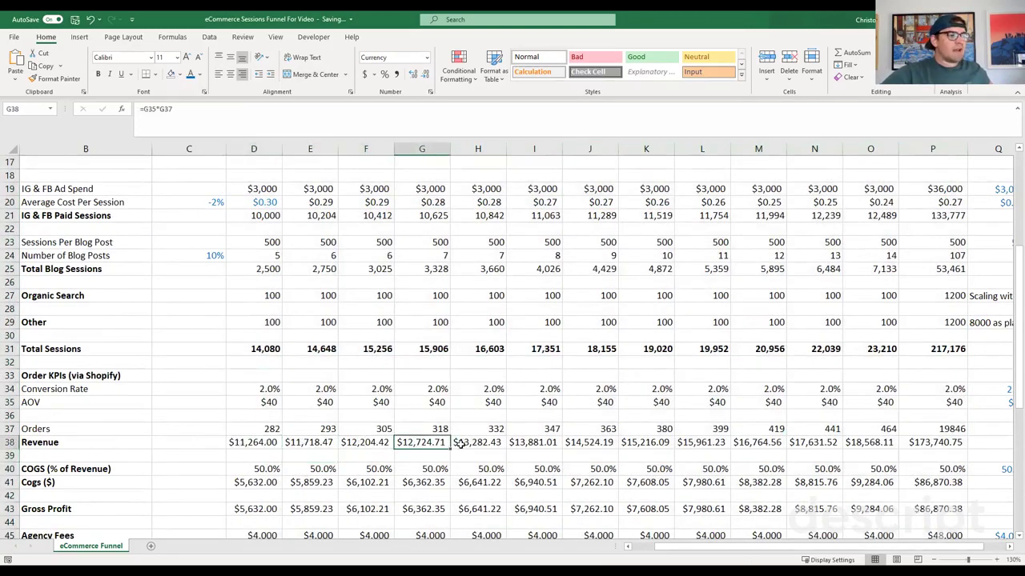
{"action": "left_click", "coordinate": [484, 443]}
{"action": "left_click", "coordinate": [527, 442]}
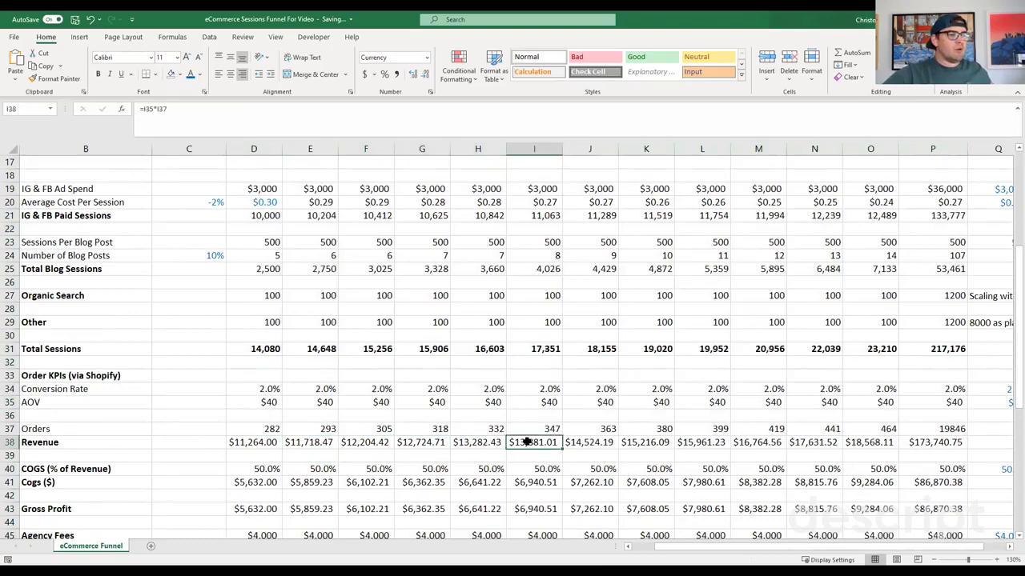
{"action": "left_click", "coordinate": [908, 442]}
{"action": "key", "text": "alt+equal"}
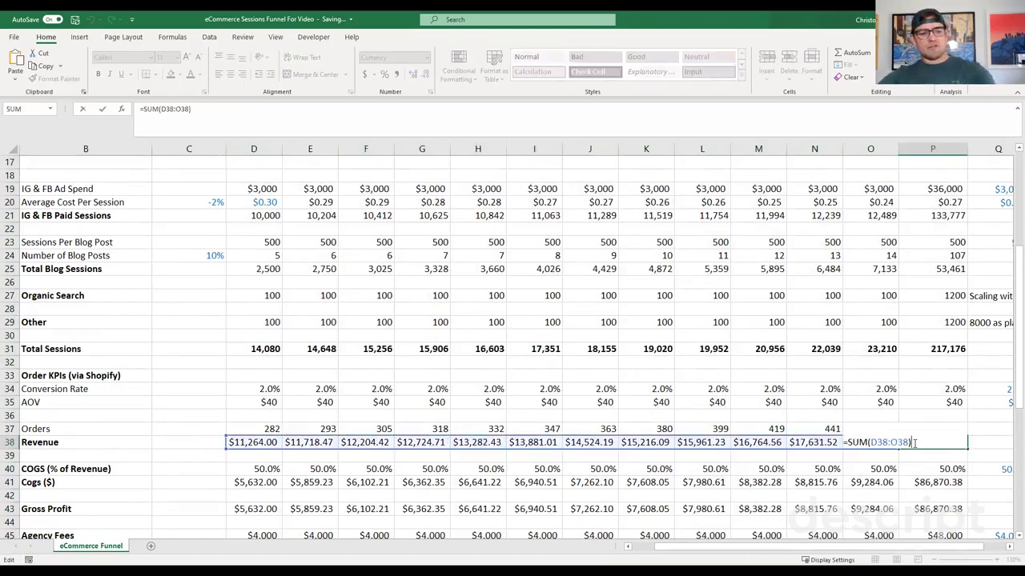
{"action": "key", "text": "ctrl+Return"}
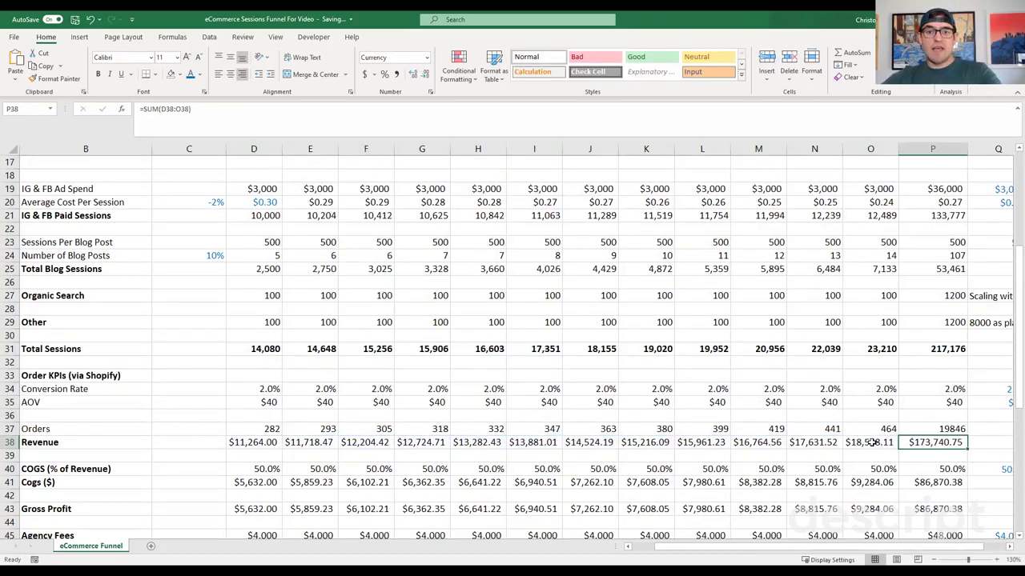
Step: Review the COGS percentages across row 40 and examine January's Cogs ($) and Gross Profit formulas in D41 and D43
{"action": "scroll", "coordinate": [235, 421], "scroll_direction": "down", "scroll_amount": 2}
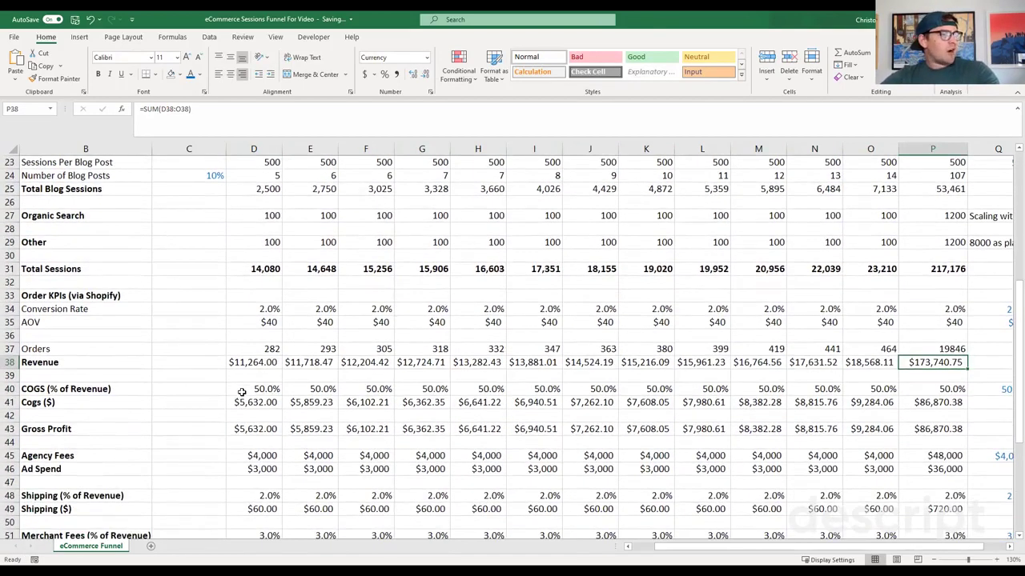
{"action": "left_click_drag", "start_coordinate": [243, 389], "coordinate": [909, 391]}
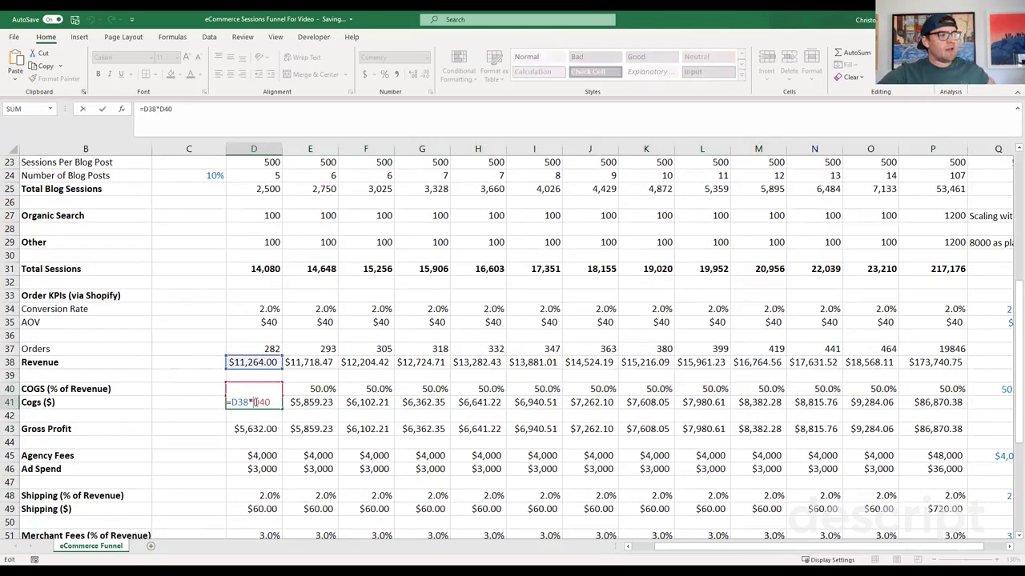
{"action": "key", "text": "ctrl+Return"}
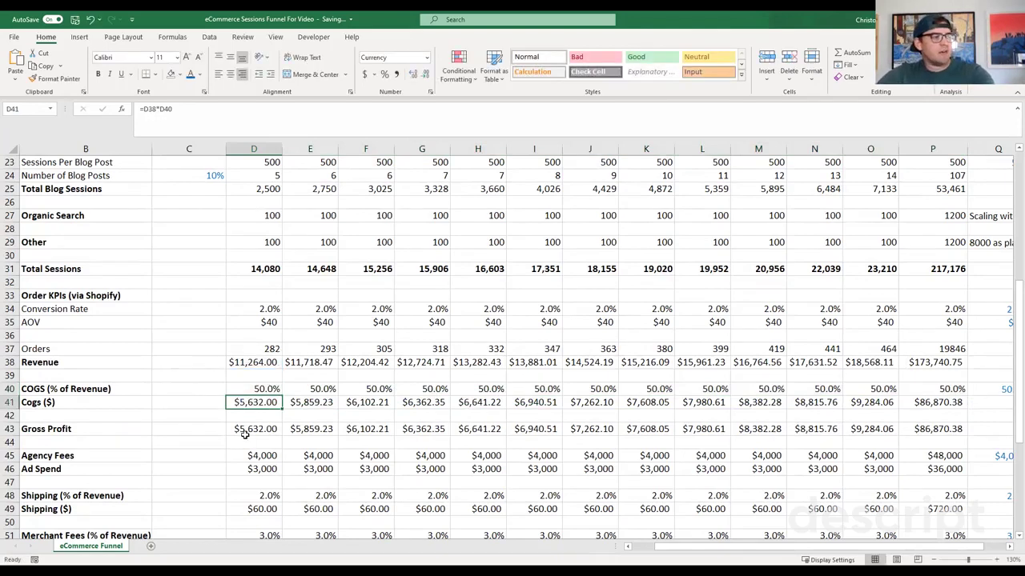
{"action": "double_click", "coordinate": [245, 429]}
{"action": "key", "text": "Escape"}
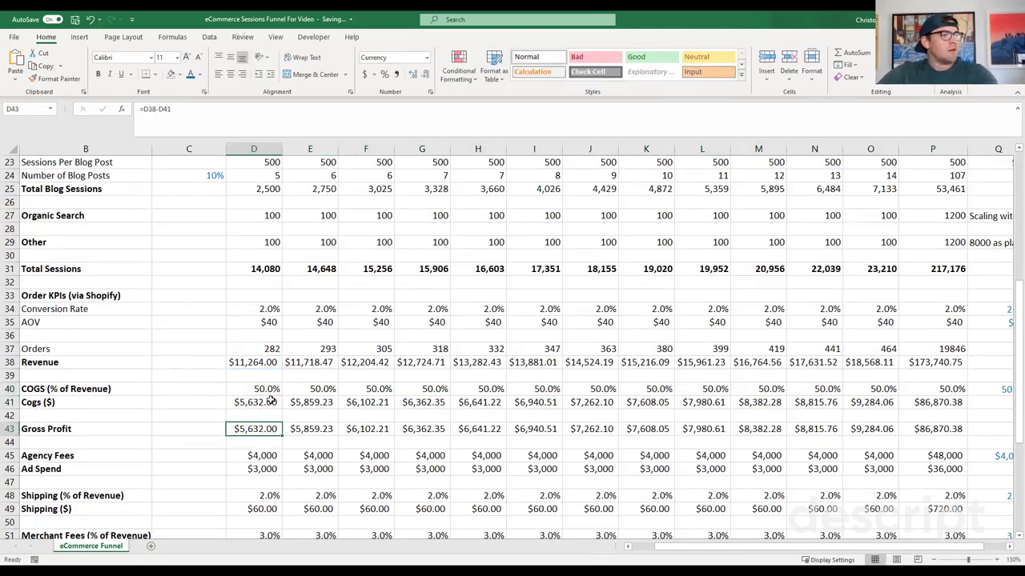
Step: Review the monthly Agency Fees across row 45 and the assumption in Q45 that feeds them
{"action": "scroll", "coordinate": [265, 392], "scroll_direction": "down", "scroll_amount": 2}
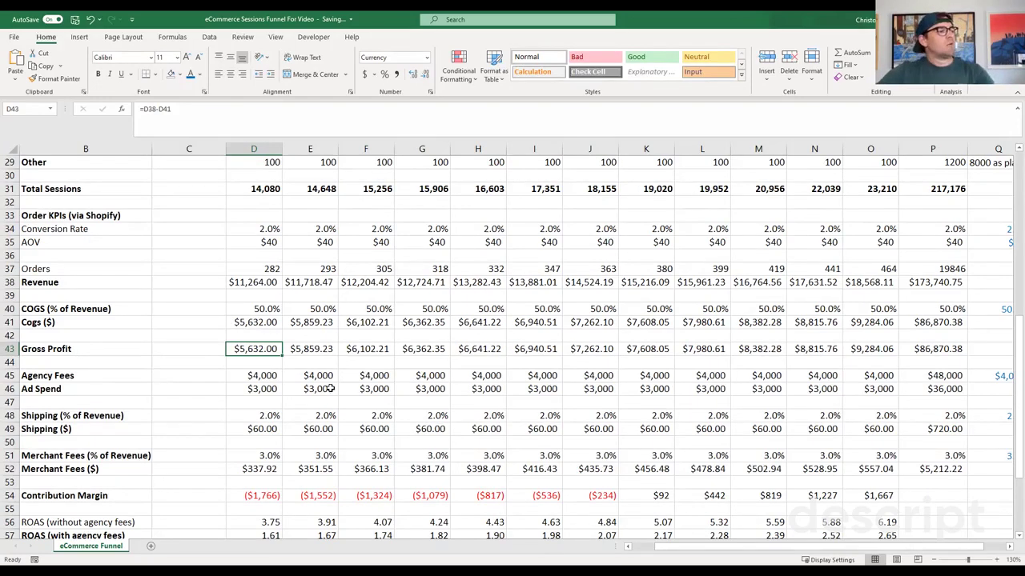
{"action": "scroll", "coordinate": [318, 378], "scroll_direction": "down", "scroll_amount": 2}
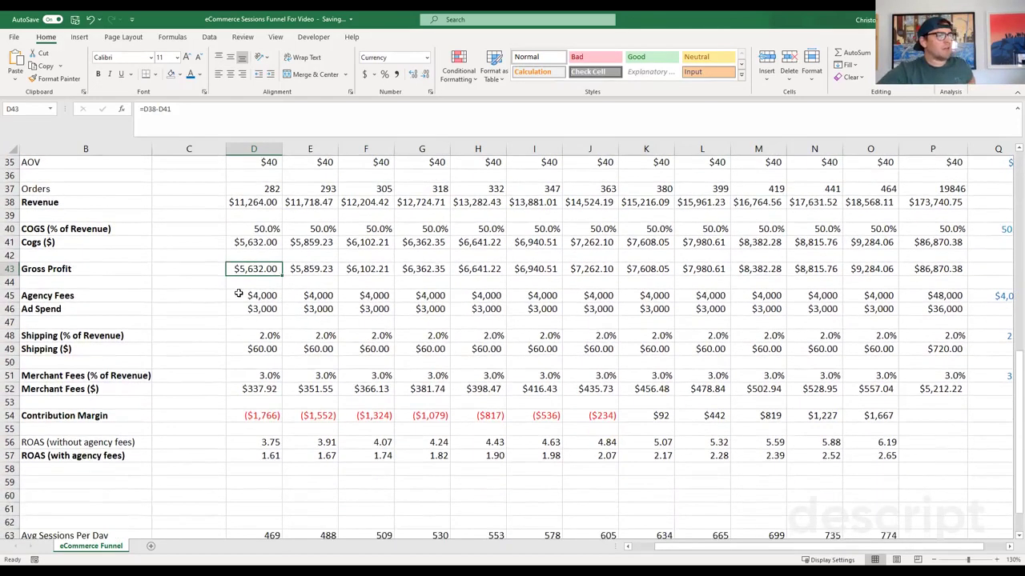
{"action": "left_click_drag", "start_coordinate": [259, 296], "coordinate": [889, 296]}
{"action": "left_click", "coordinate": [991, 301]}
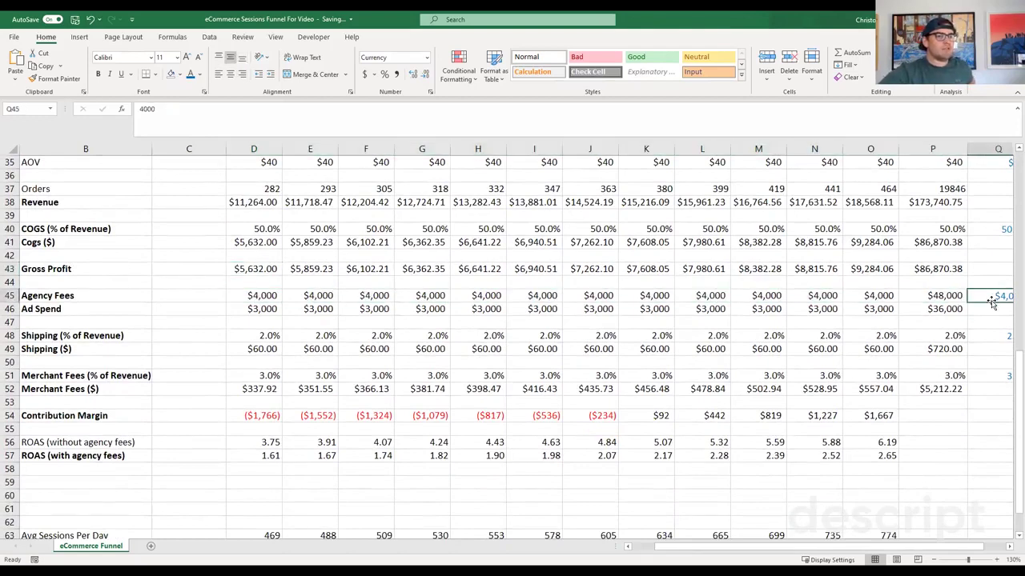
Step: Return along the Agency Fees row to January and examine the Ad Spend link to D19 in D46
{"action": "key", "text": "Right"}
{"action": "key", "text": "Left"}
{"action": "key", "text": "Left"}
{"action": "key", "text": "Left"}
{"action": "key", "text": "Left"}
{"action": "key", "text": "Left"}
{"action": "key", "text": "Left"}
{"action": "key", "text": "Left"}
{"action": "key", "text": "Left"}
{"action": "key", "text": "Left"}
{"action": "key", "text": "Left"}
{"action": "key", "text": "Left"}
{"action": "key", "text": "Left"}
{"action": "key", "text": "Left"}
{"action": "key", "text": "Left"}
{"action": "key", "text": "Left"}
{"action": "key", "text": "Left"}
{"action": "key", "text": "Left"}
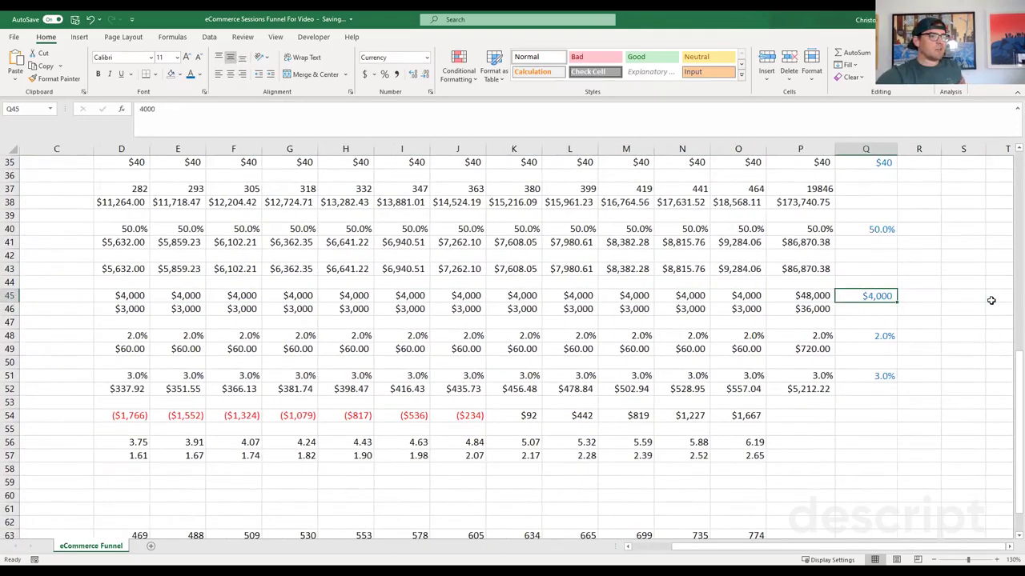
{"action": "key", "text": "Right"}
{"action": "key", "text": "Right"}
{"action": "key", "text": "Down"}
{"action": "key", "text": "Right"}
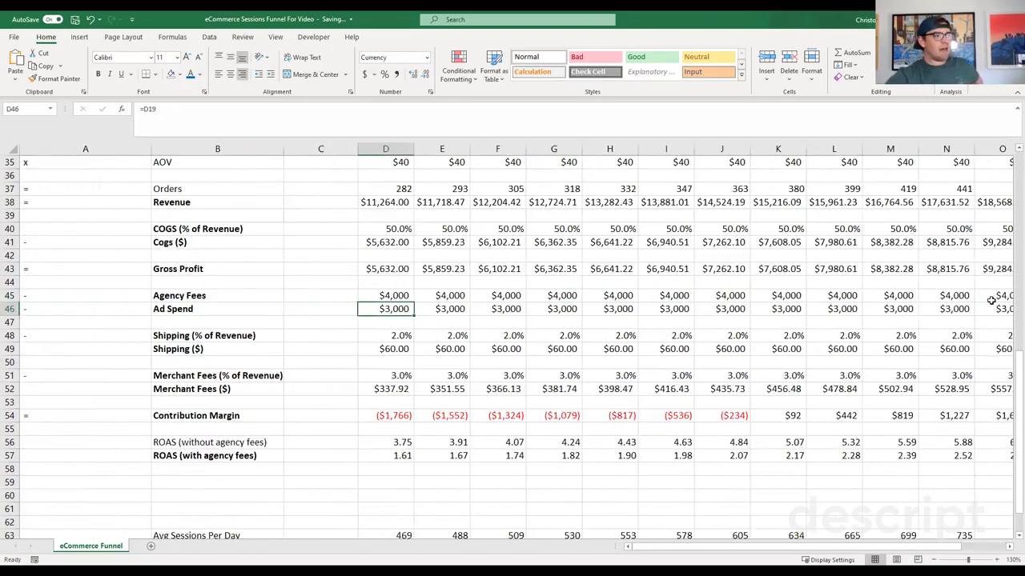
{"action": "scroll", "coordinate": [445, 310], "scroll_direction": "up", "scroll_amount": 4}
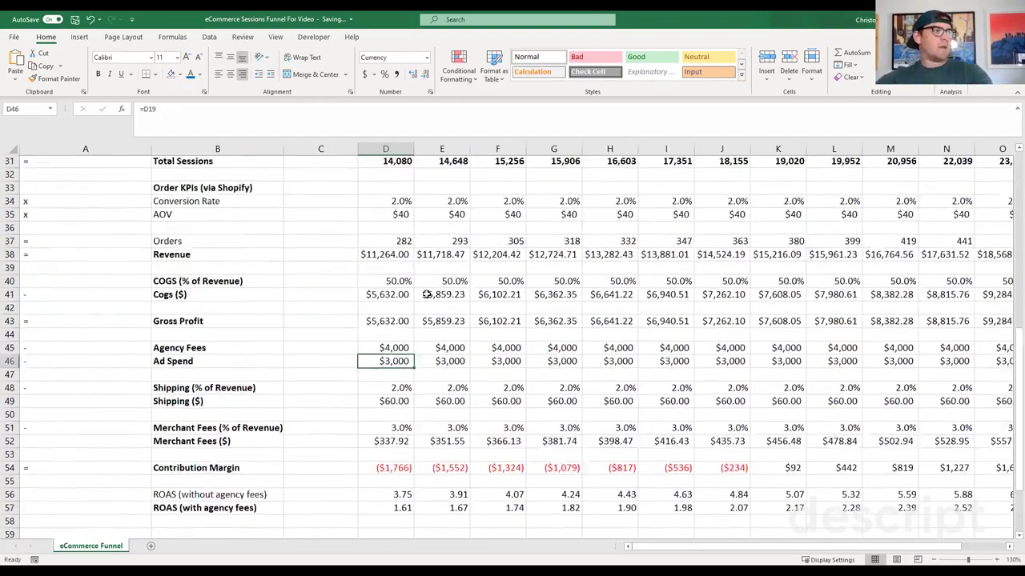
{"action": "scroll", "coordinate": [404, 277], "scroll_direction": "down", "scroll_amount": 4}
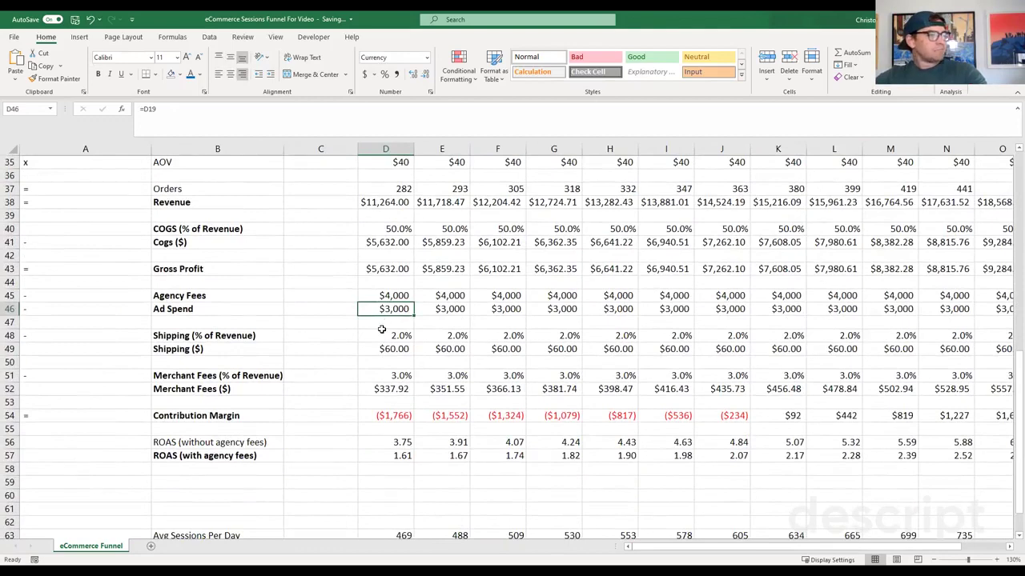
Step: Examine January's Shipping (% of Revenue) link to $Q48 in D48 and the Shipping ($) formula =D38*D48 in D49
{"action": "left_click", "coordinate": [379, 336]}
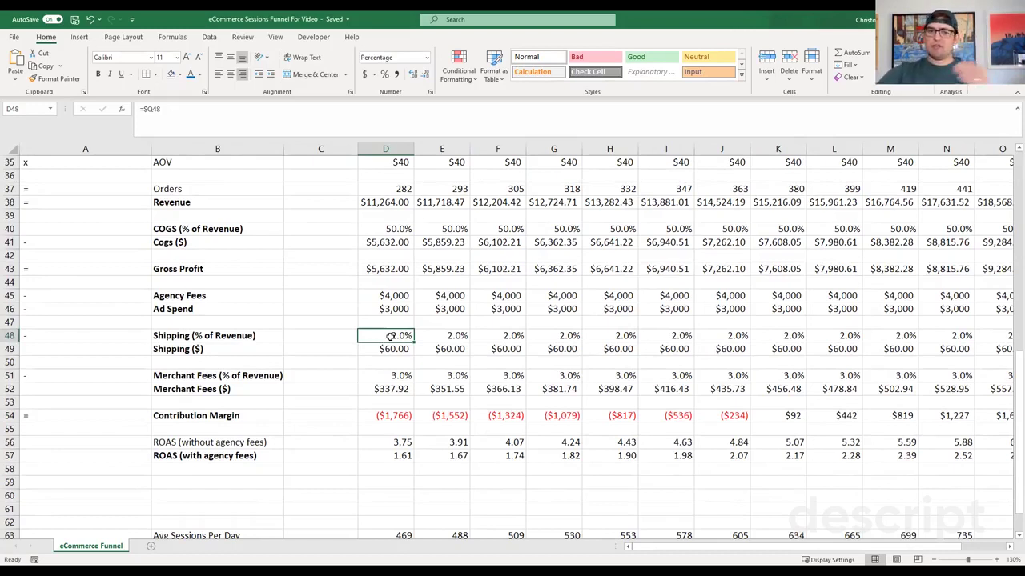
{"action": "scroll", "coordinate": [394, 337], "scroll_direction": "up", "scroll_amount": 1}
{"action": "double_click", "coordinate": [391, 374]}
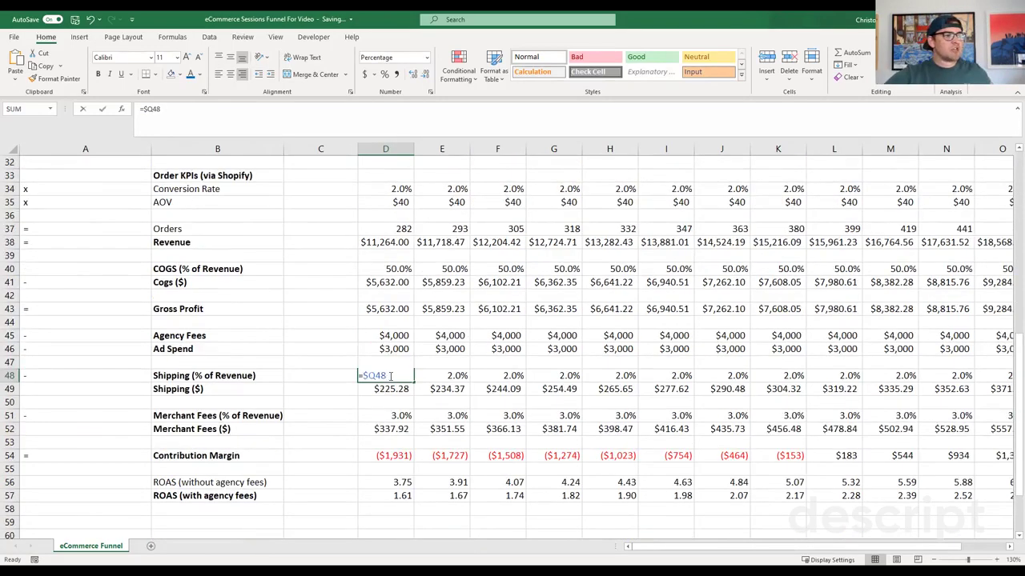
{"action": "key", "text": "Escape"}
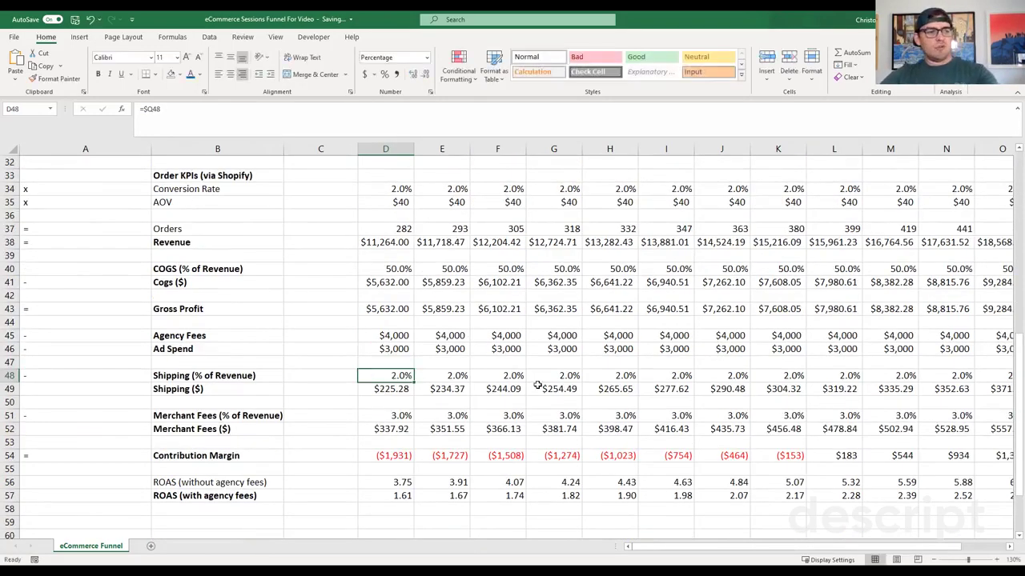
{"action": "left_click_drag", "start_coordinate": [653, 551], "coordinate": [677, 556]}
{"action": "double_click", "coordinate": [266, 390]}
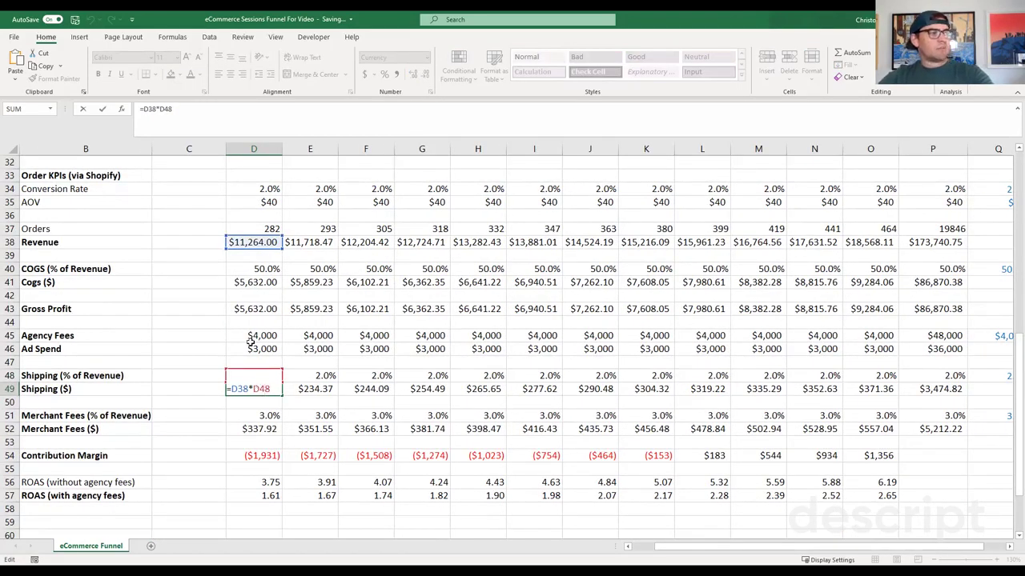
{"action": "key", "text": "Escape"}
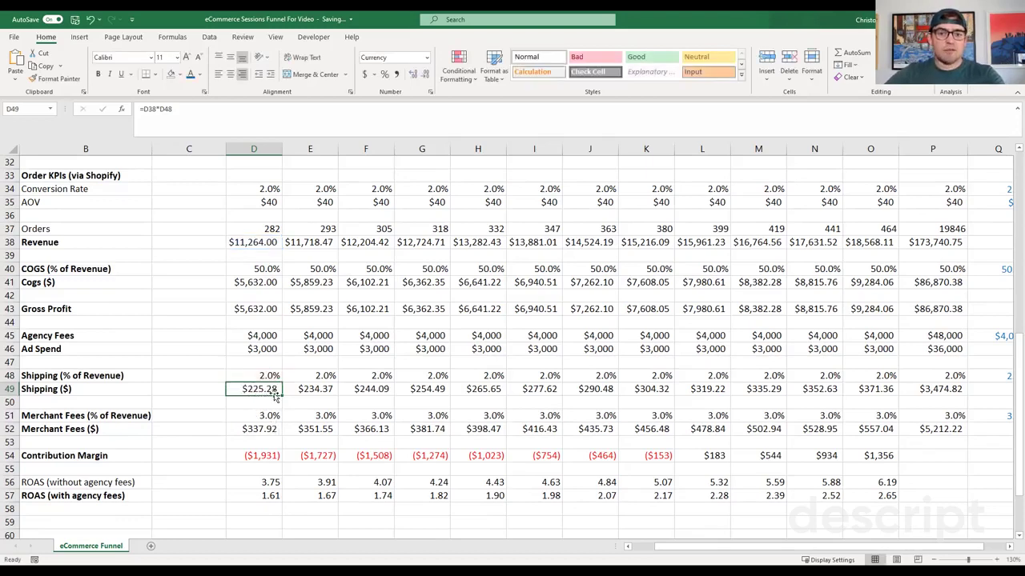
Step: Check that January's Merchant Fees ($) in D52 multiply revenue by the merchant fee percentage, =D38*D51
{"action": "left_click", "coordinate": [241, 420]}
{"action": "left_click", "coordinate": [242, 429]}
{"action": "type", "text": "=D38*D51"}
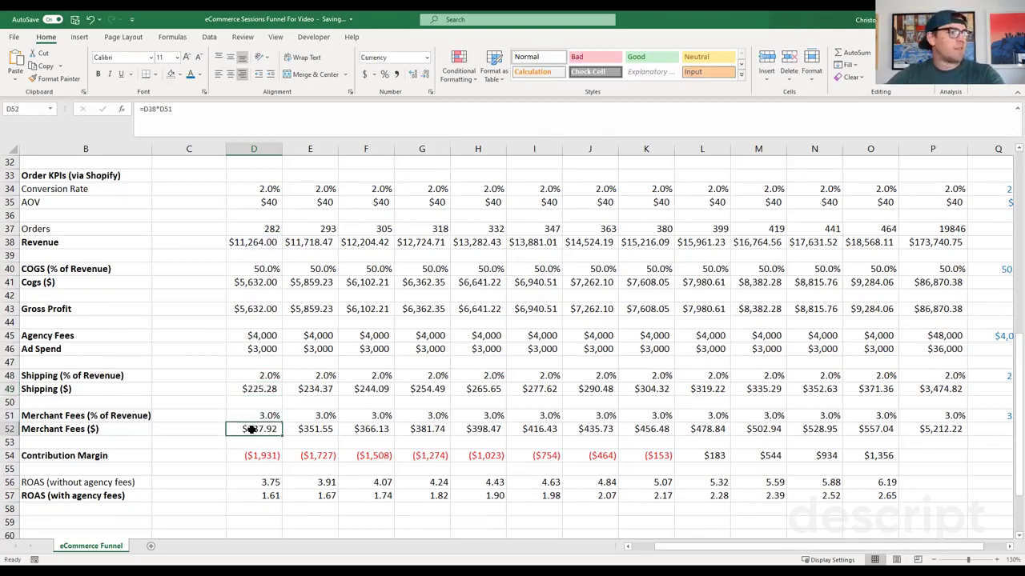
{"action": "key", "text": "ctrl+Return"}
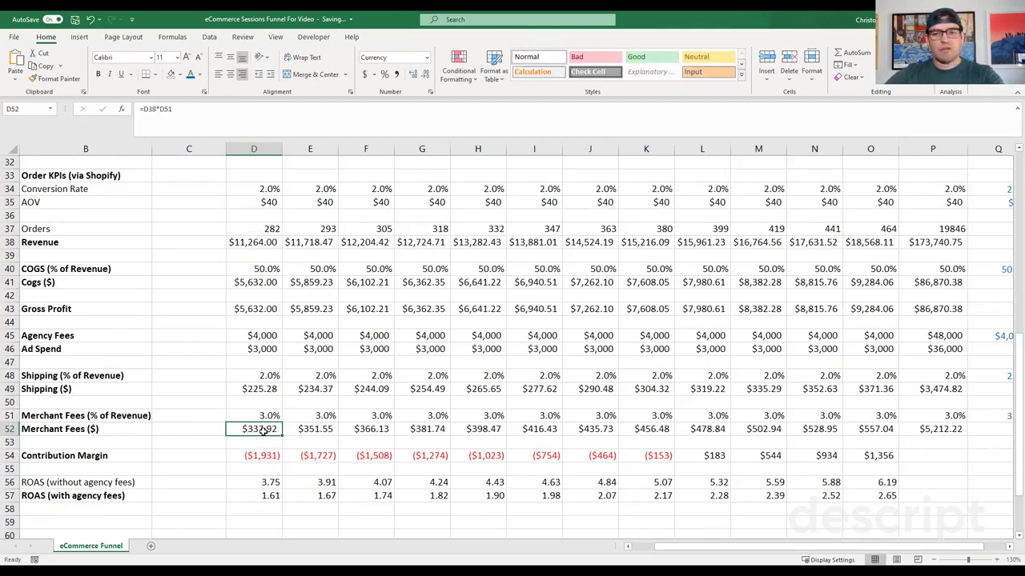
Step: Trace January's Contribution Margin formula in D54 through Revenue, COGS, Gross Profit, Agency Fees, Shipping and Merchant Fees
{"action": "scroll", "coordinate": [261, 439], "scroll_direction": "down", "scroll_amount": 1}
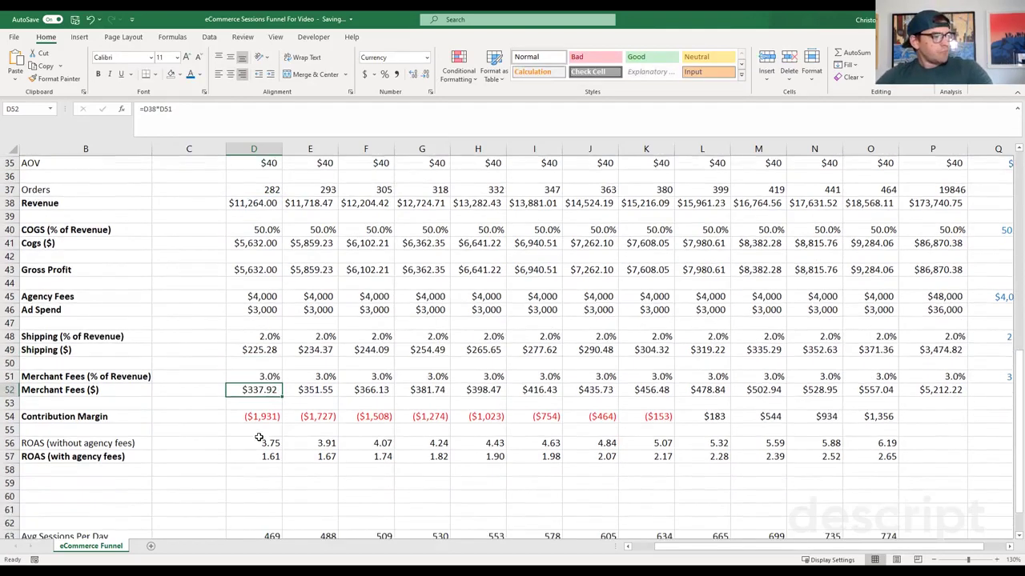
{"action": "left_click", "coordinate": [244, 417]}
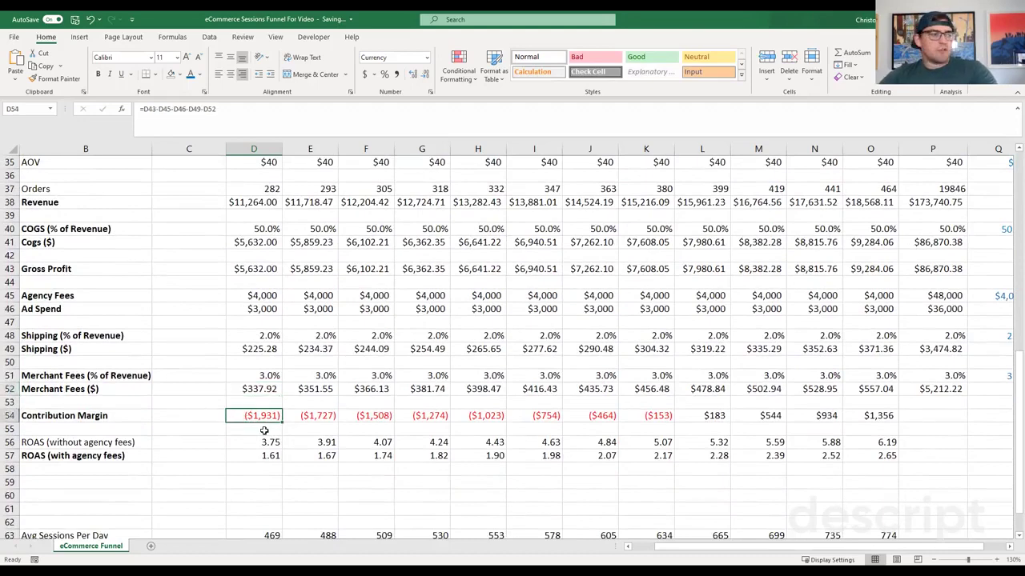
{"action": "scroll", "coordinate": [261, 429], "scroll_direction": "up", "scroll_amount": 1}
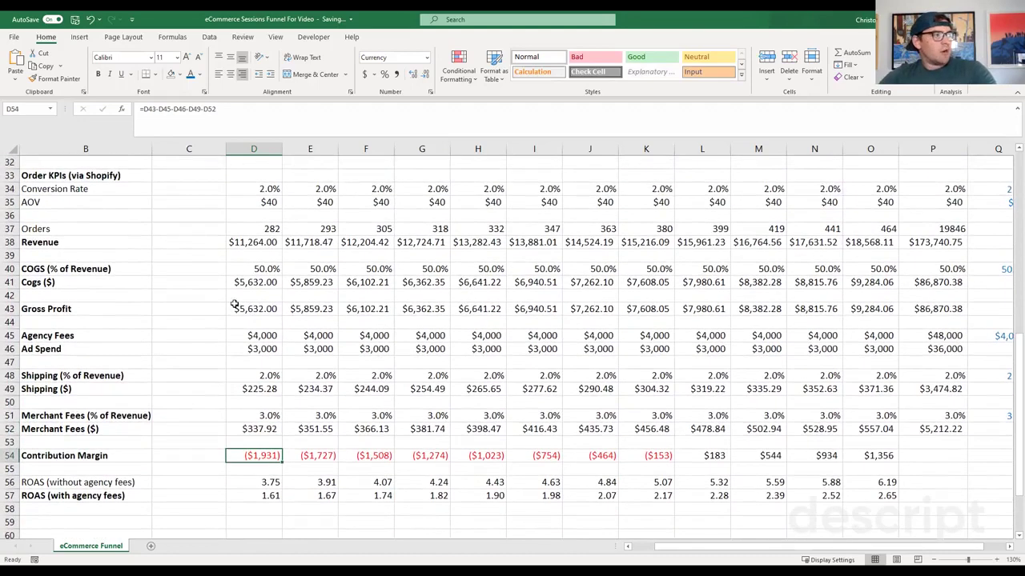
{"action": "left_click", "coordinate": [247, 244]}
{"action": "left_click", "coordinate": [250, 309]}
{"action": "left_click", "coordinate": [252, 282]}
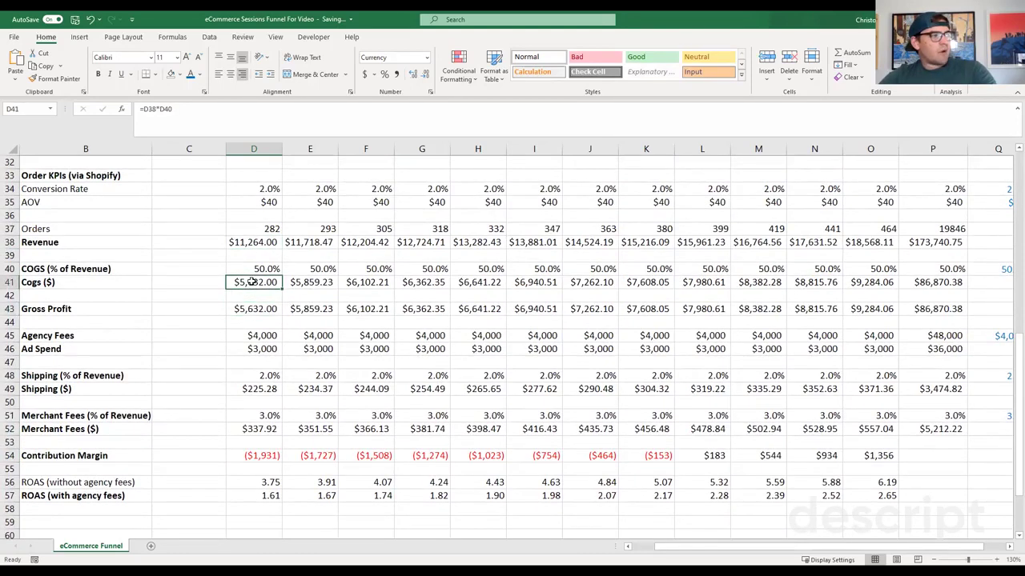
{"action": "left_click", "coordinate": [251, 308]}
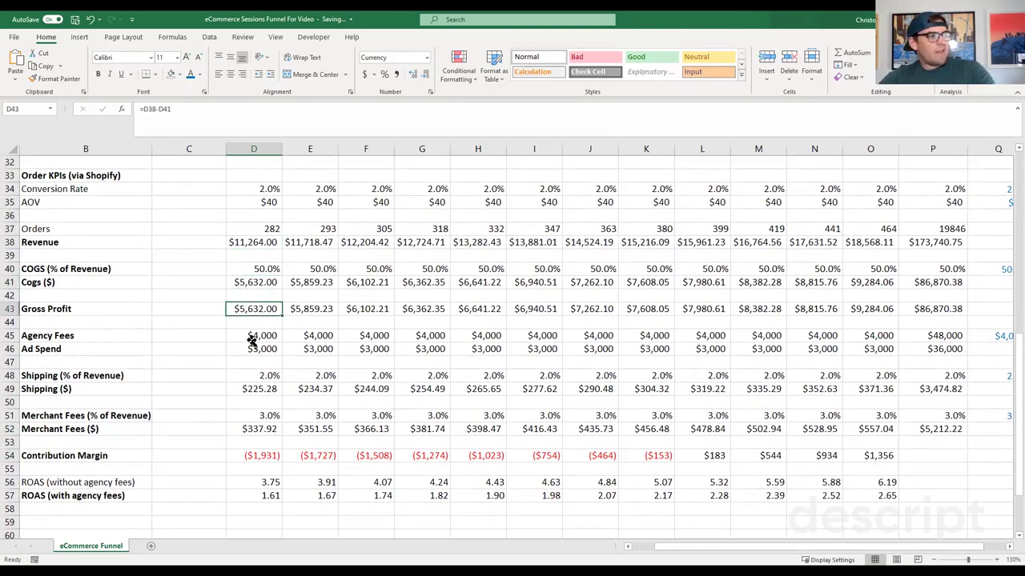
{"action": "left_click", "coordinate": [252, 339]}
{"action": "left_click", "coordinate": [253, 389]}
{"action": "left_click", "coordinate": [253, 428]}
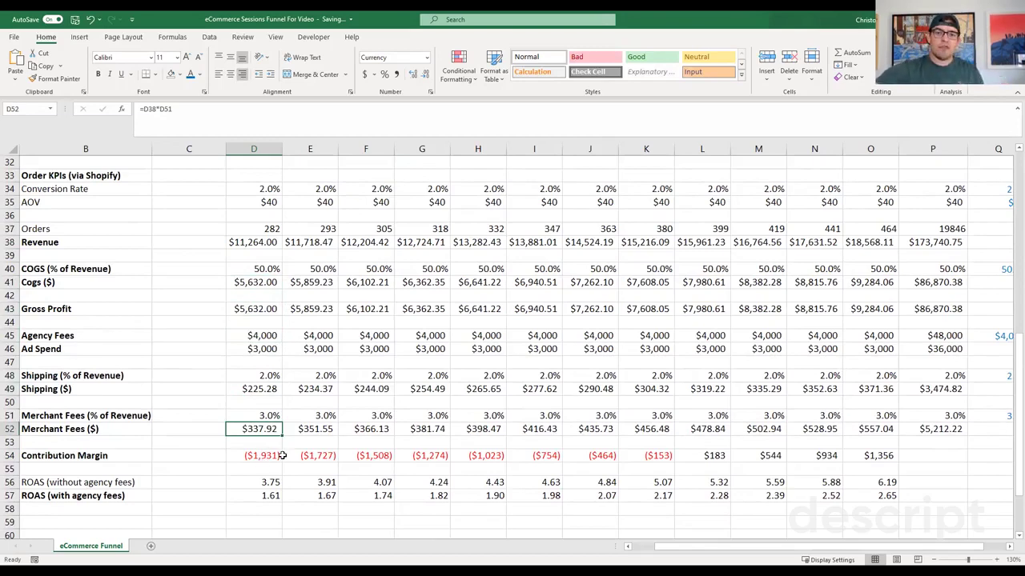
{"action": "left_click", "coordinate": [265, 456]}
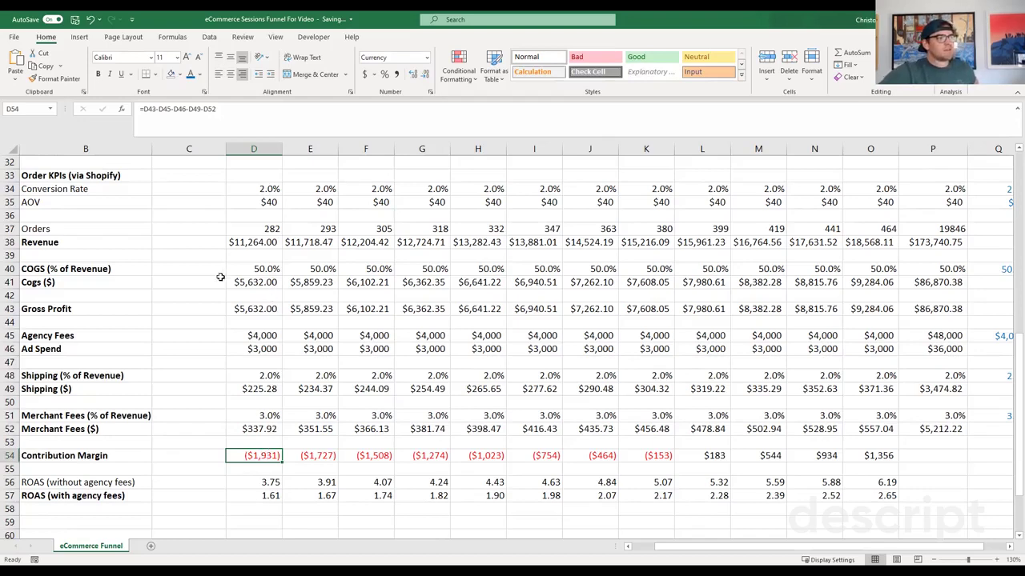
{"action": "left_click", "coordinate": [241, 245]}
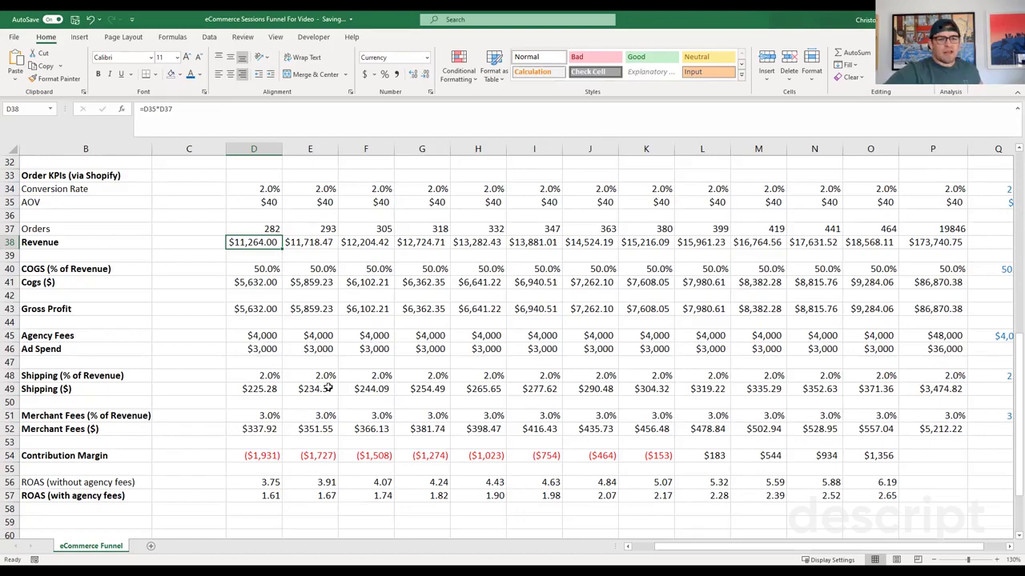
Step: Examine January's ROAS (without agency fees) formula in D56, =D38/D46, tracing it to Revenue and Ad Spend
{"action": "scroll", "coordinate": [281, 405], "scroll_direction": "down", "scroll_amount": 3}
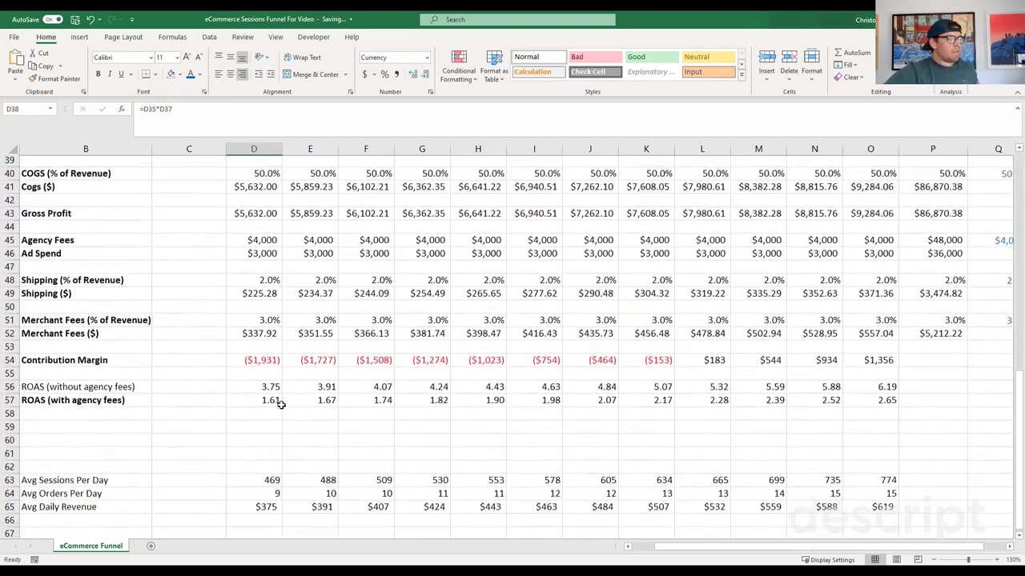
{"action": "scroll", "coordinate": [270, 393], "scroll_direction": "up", "scroll_amount": 2}
{"action": "left_click", "coordinate": [256, 445]}
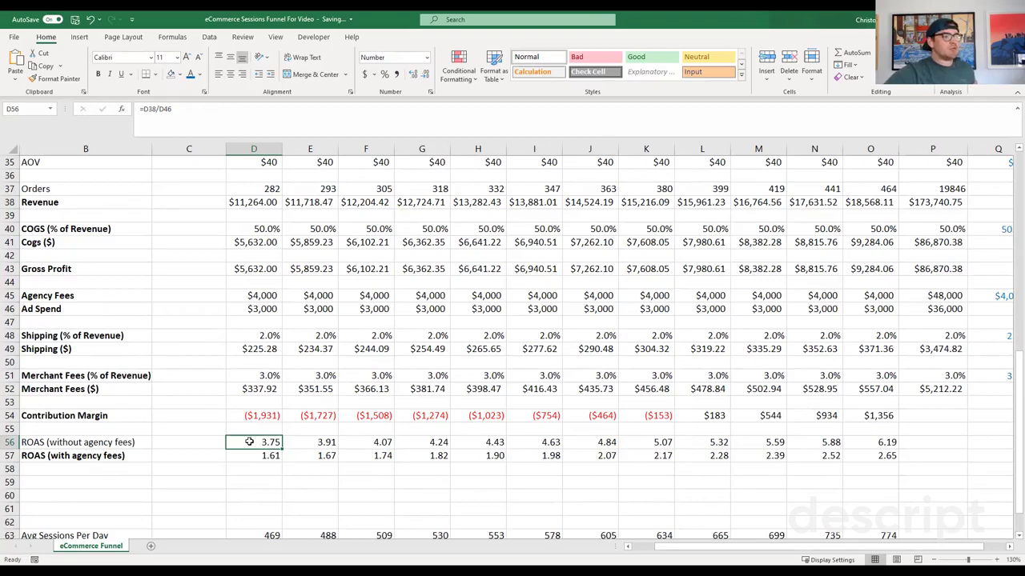
{"action": "double_click", "coordinate": [249, 441]}
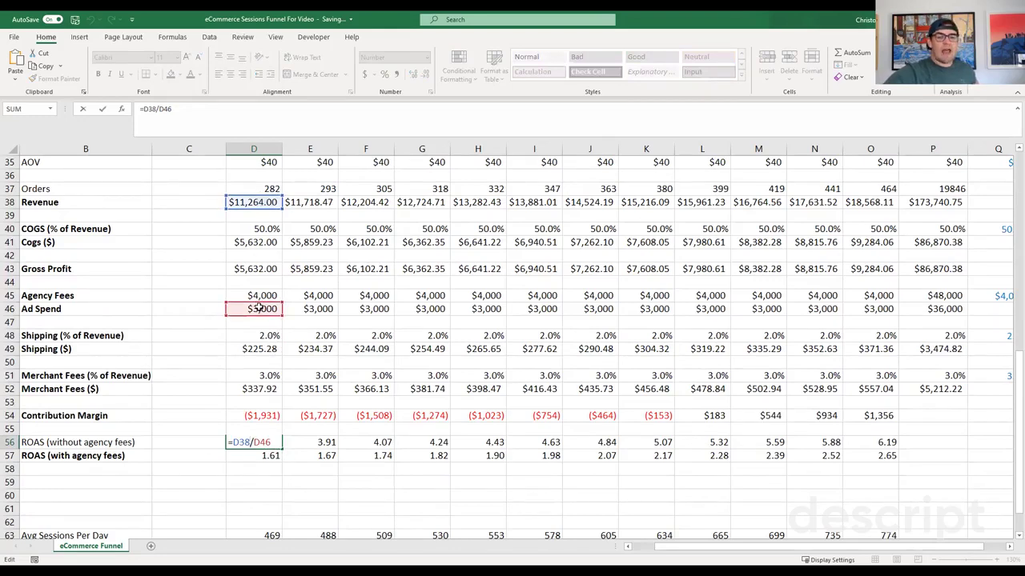
{"action": "key", "text": "Escape"}
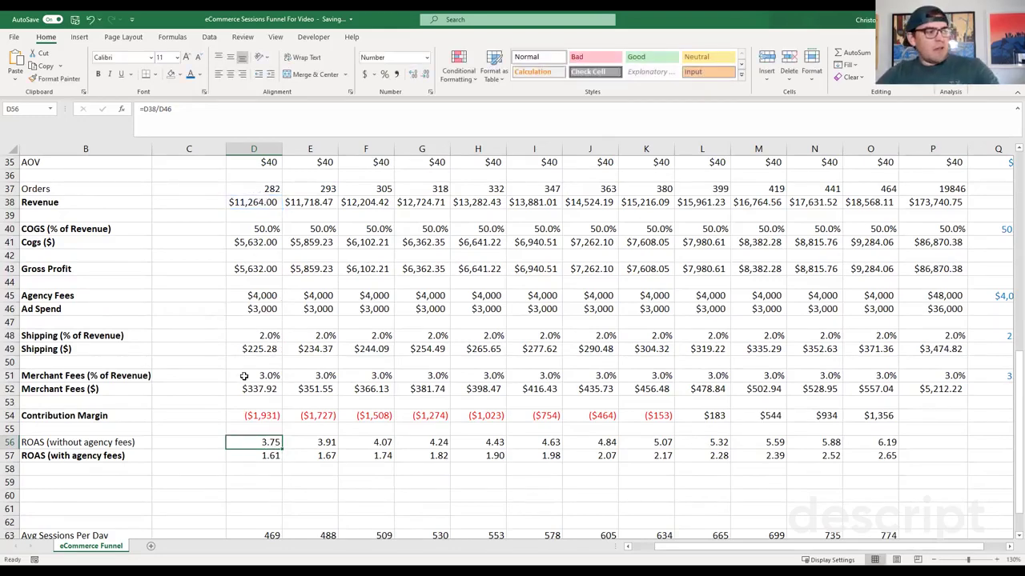
Step: Check that January's ROAS (with agency fees) in D57 divides Revenue by Agency Fees plus Ad Spend, =D38/(D45+D46)
{"action": "left_click", "coordinate": [235, 456]}
{"action": "double_click", "coordinate": [240, 456]}
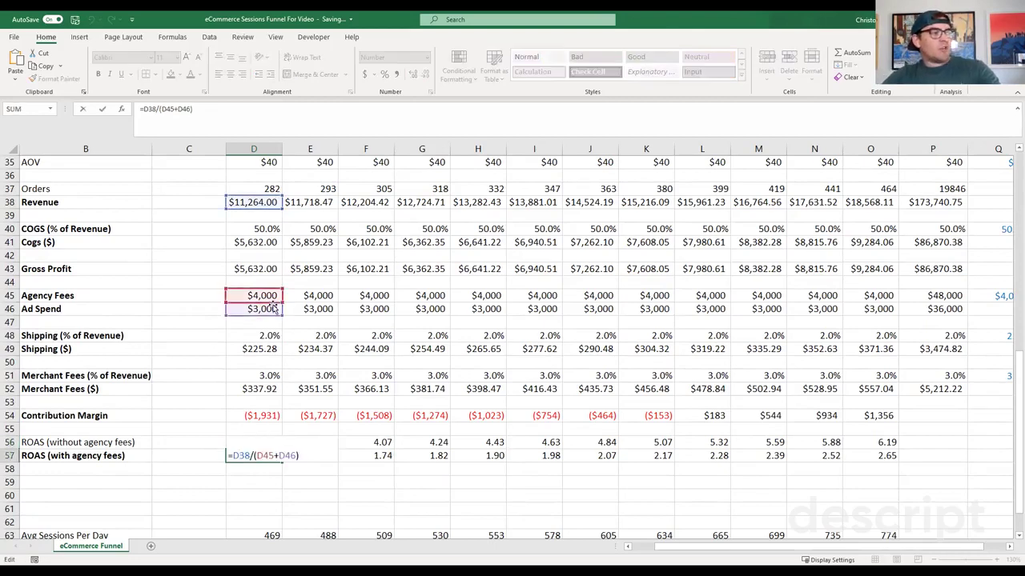
{"action": "key", "text": "Escape"}
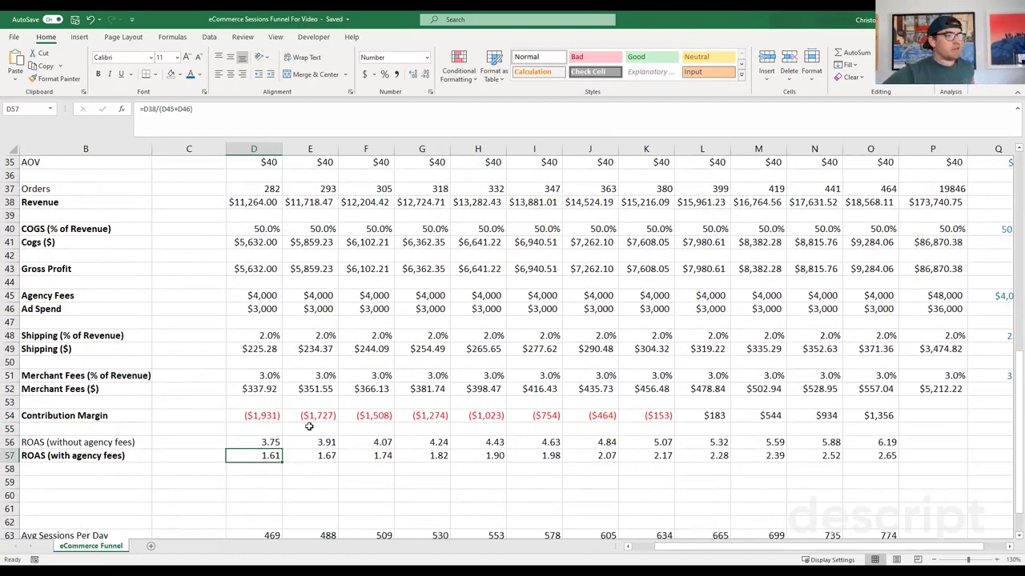
Step: Review the January to August Contribution Margin in D54:K54 against the session traffic sources that drive it
{"action": "left_click_drag", "start_coordinate": [262, 416], "coordinate": [646, 422]}
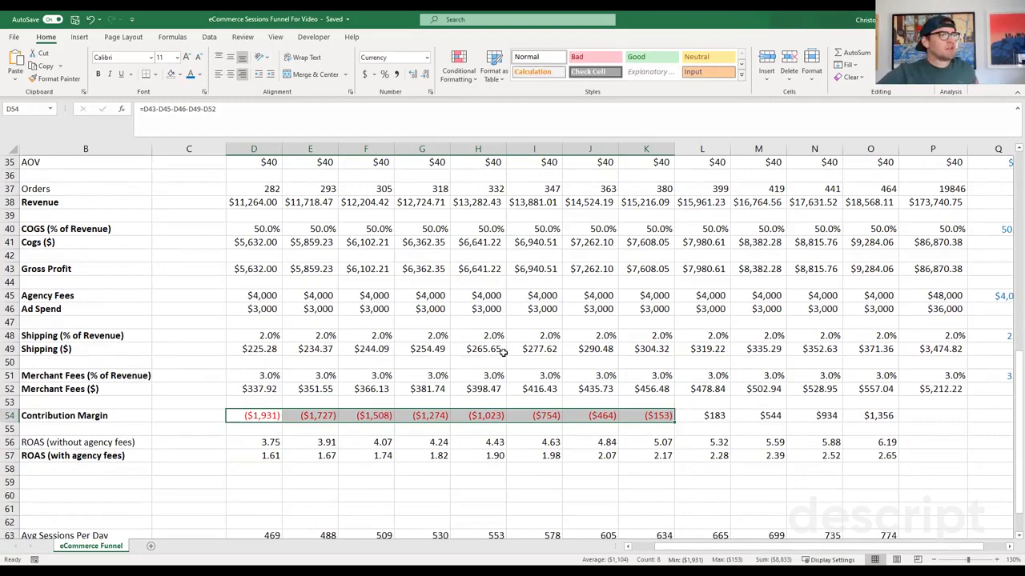
{"action": "scroll", "coordinate": [503, 353], "scroll_direction": "up", "scroll_amount": 11}
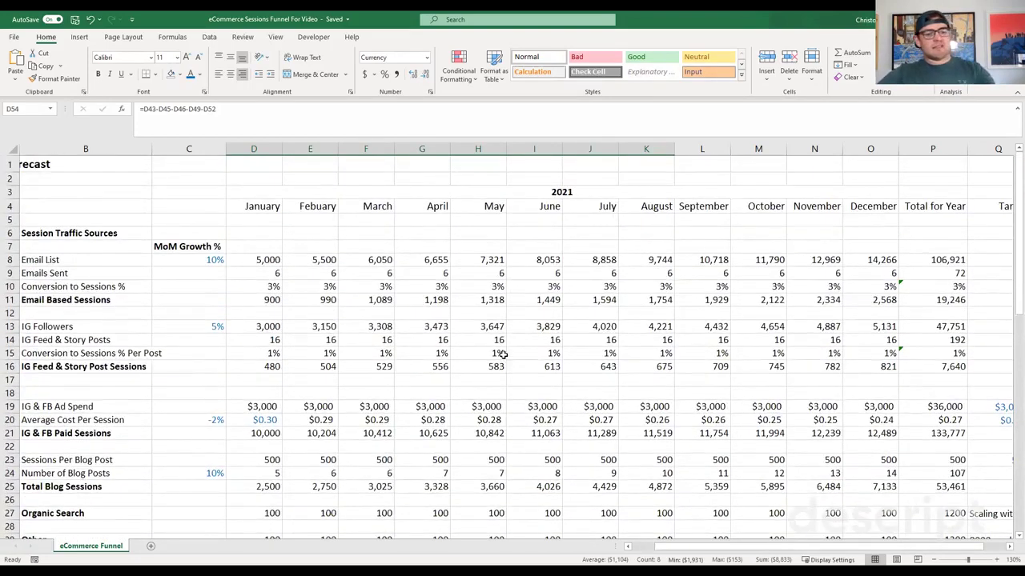
{"action": "scroll", "coordinate": [503, 352], "scroll_direction": "down", "scroll_amount": 3}
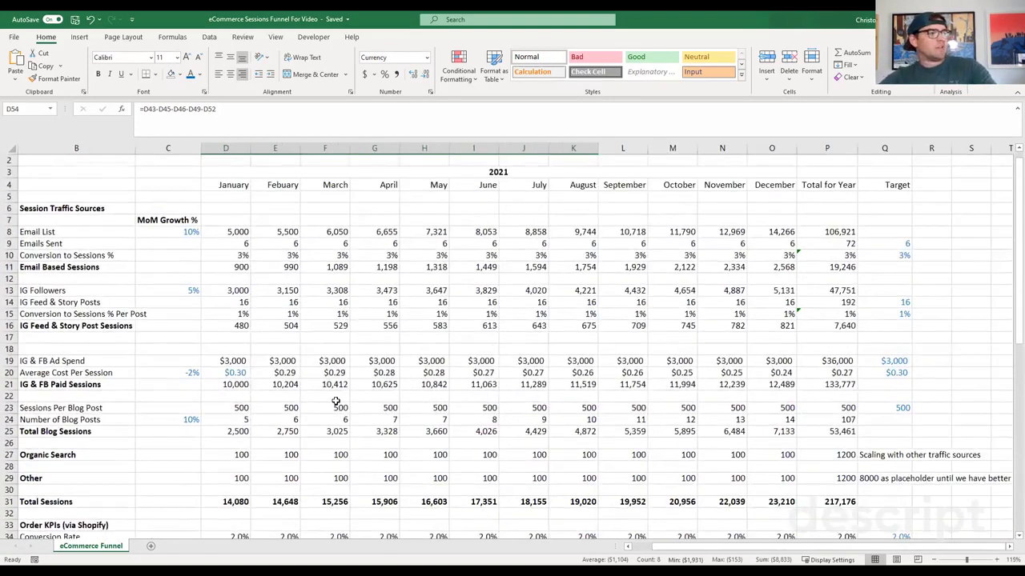
{"action": "scroll", "coordinate": [336, 401], "scroll_direction": "up", "scroll_amount": 1}
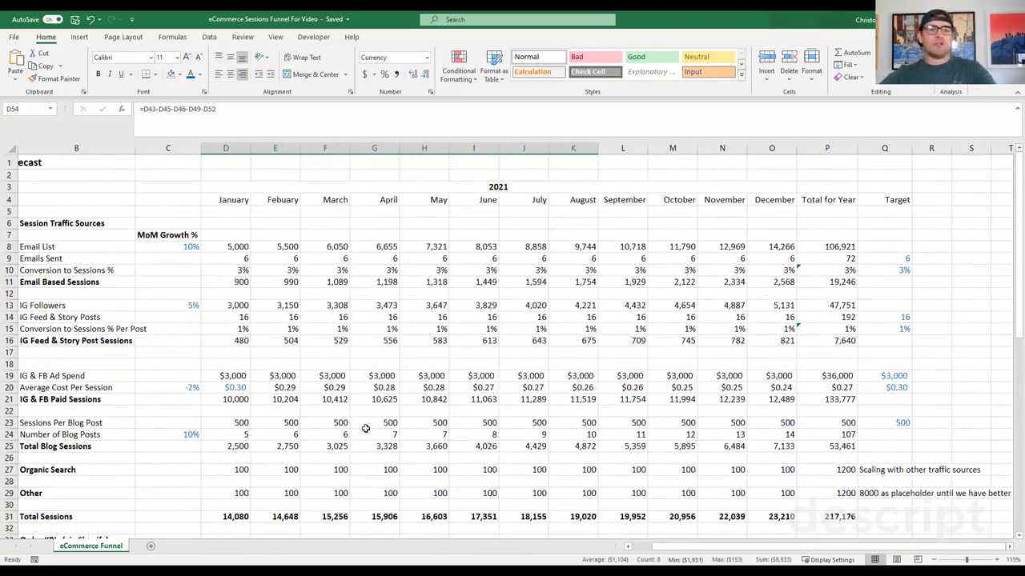
{"action": "scroll", "coordinate": [364, 429], "scroll_direction": "down", "scroll_amount": 2}
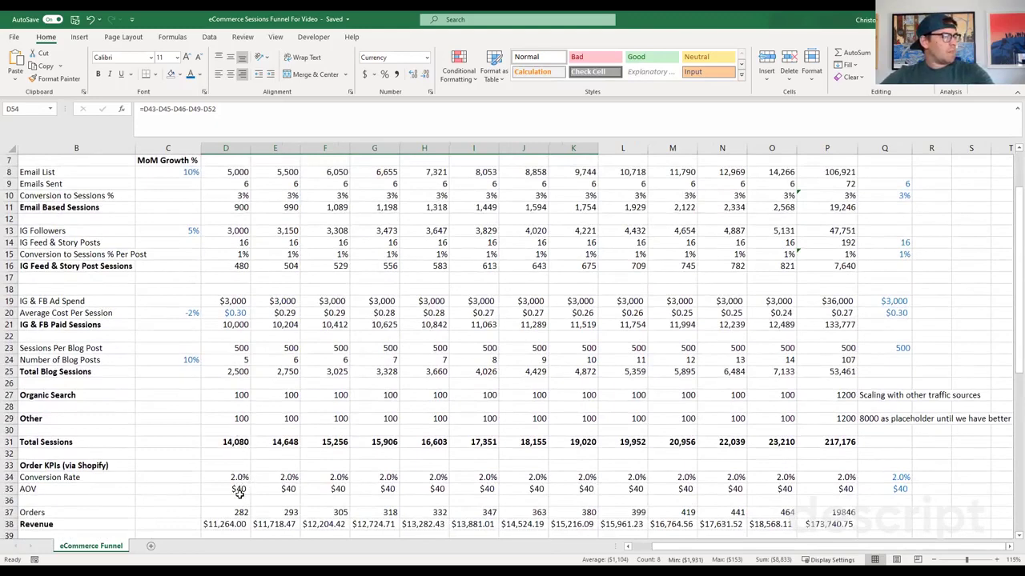
Step: Examine the January to August Orders in D37:K37 alongside the revenue and cost rows
{"action": "scroll", "coordinate": [239, 477], "scroll_direction": "down", "scroll_amount": 1}
{"action": "left_click_drag", "start_coordinate": [238, 477], "coordinate": [569, 475]}
{"action": "scroll", "coordinate": [567, 472], "scroll_direction": "down", "scroll_amount": 6}
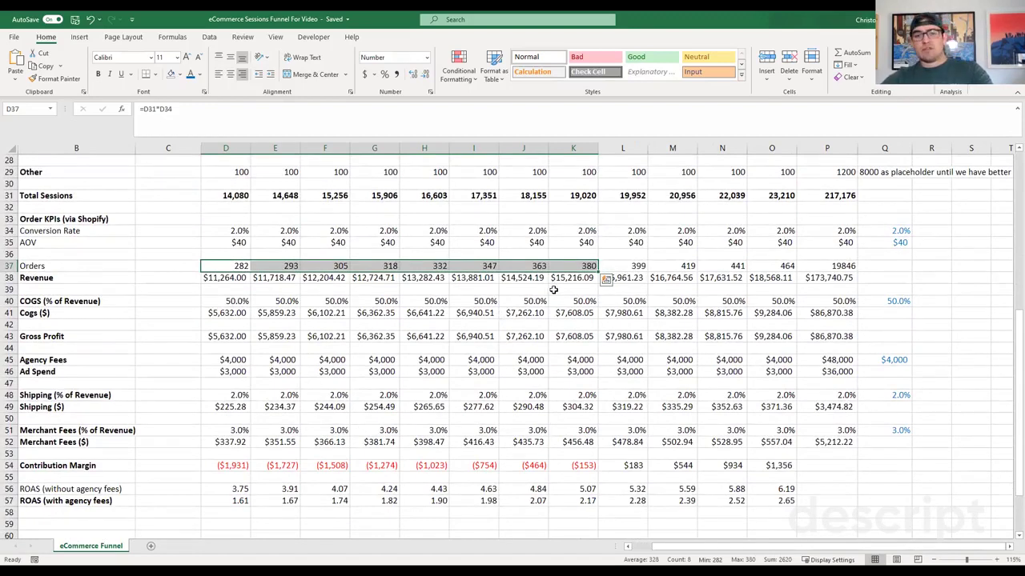
{"action": "left_click", "coordinate": [556, 253]}
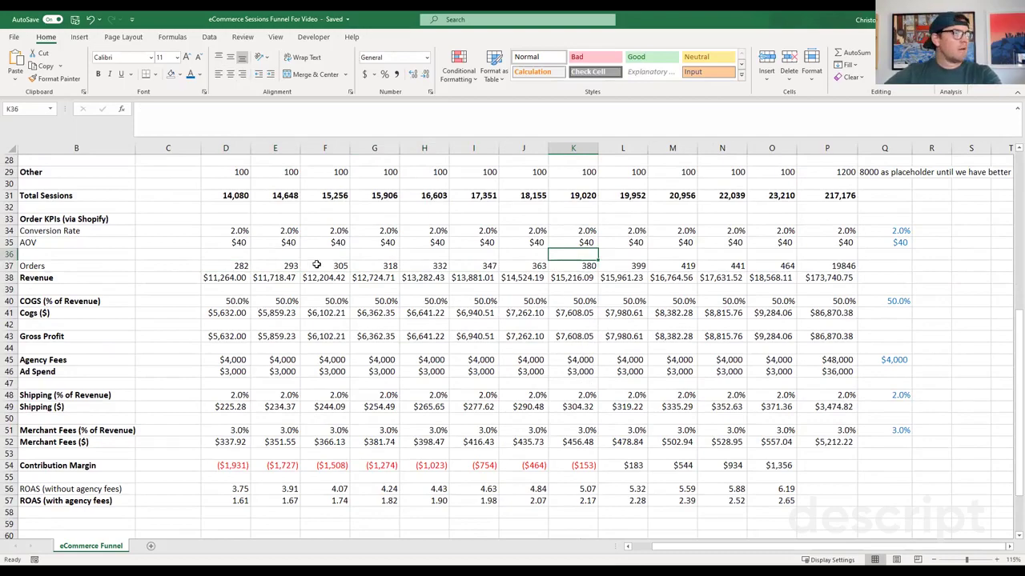
Step: Set the Emails Sent target in Q9 to 8
{"action": "scroll", "coordinate": [365, 268], "scroll_direction": "up", "scroll_amount": 1}
{"action": "scroll", "coordinate": [365, 268], "scroll_direction": "up", "scroll_amount": 8}
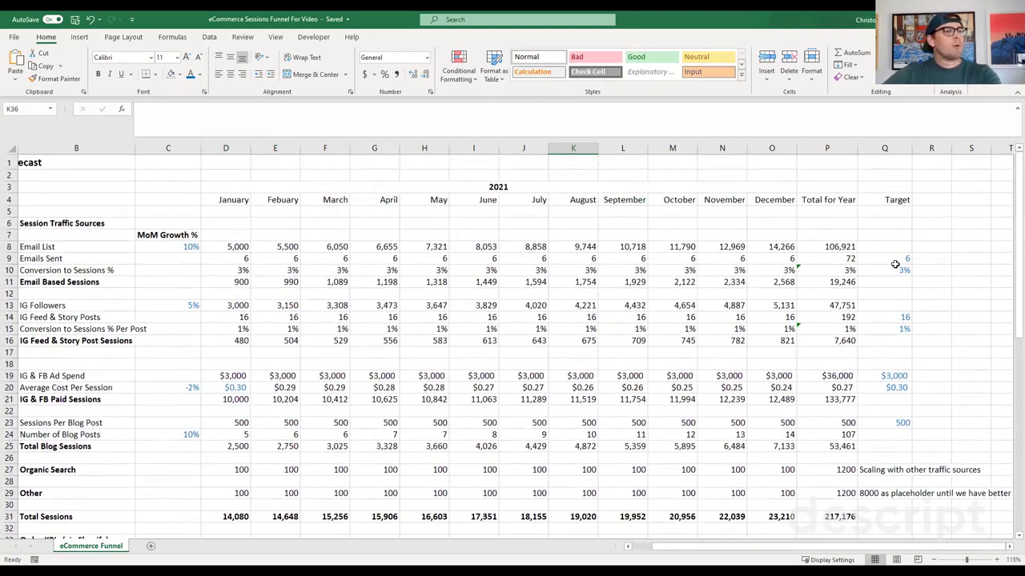
{"action": "left_click", "coordinate": [877, 257]}
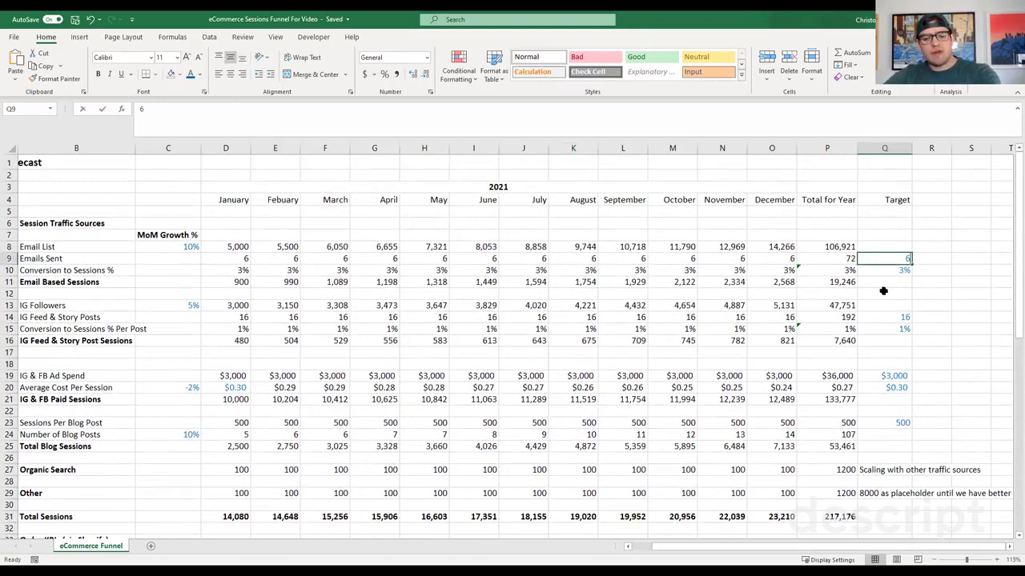
{"action": "type", "text": "8"}
{"action": "key", "text": "ctrl+Return"}
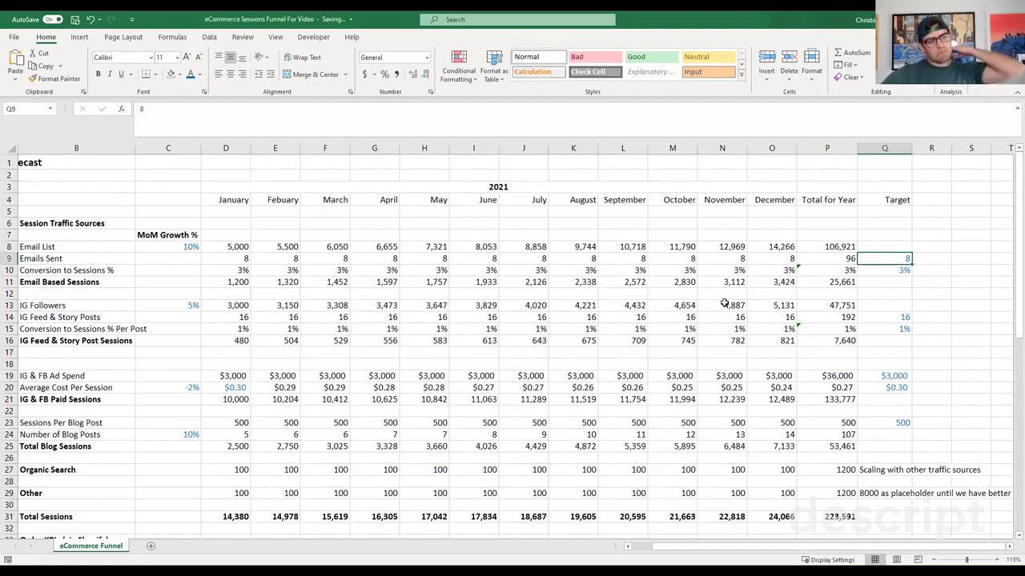
Step: Review the January to July Contribution Margin in D54:J54 under the new Emails Sent target
{"action": "scroll", "coordinate": [625, 338], "scroll_direction": "down", "scroll_amount": 8}
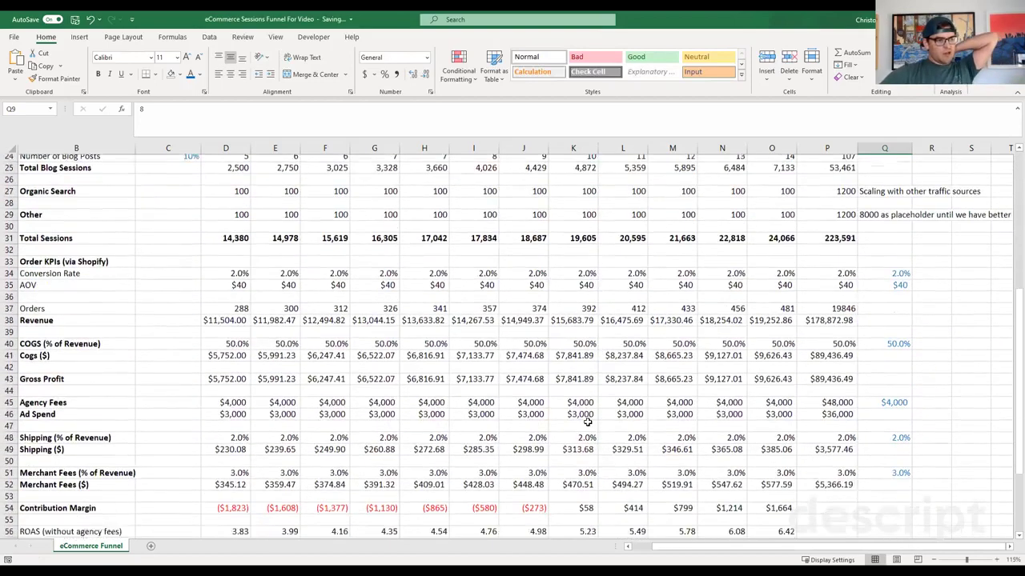
{"action": "scroll", "coordinate": [586, 422], "scroll_direction": "down", "scroll_amount": 3}
{"action": "left_click_drag", "start_coordinate": [525, 430], "coordinate": [245, 430]}
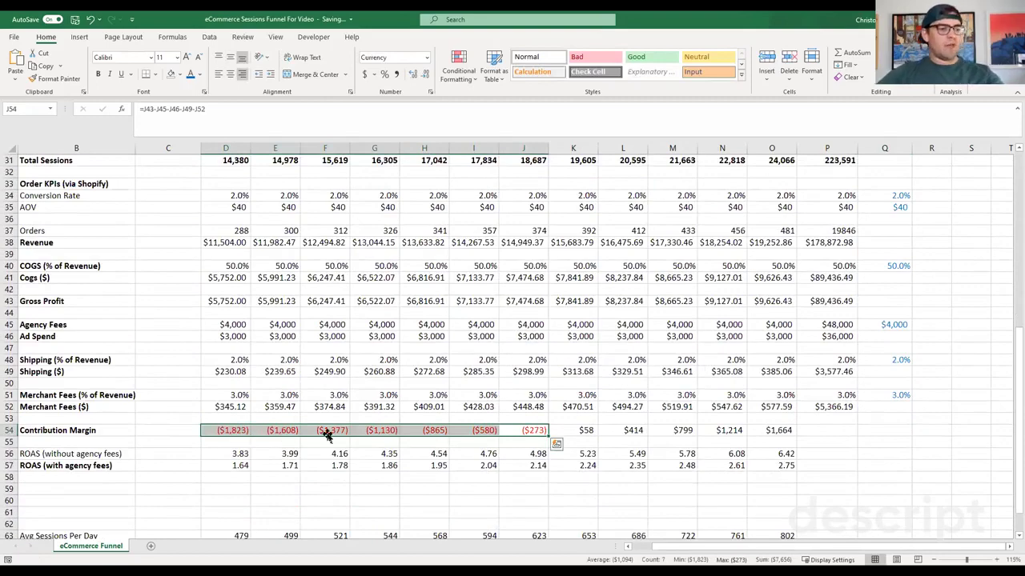
Step: Set the IG Feed & Story Posts target in Q14 to 24 and review the January to July Contribution Margin
{"action": "scroll", "coordinate": [708, 316], "scroll_direction": "up", "scroll_amount": 9}
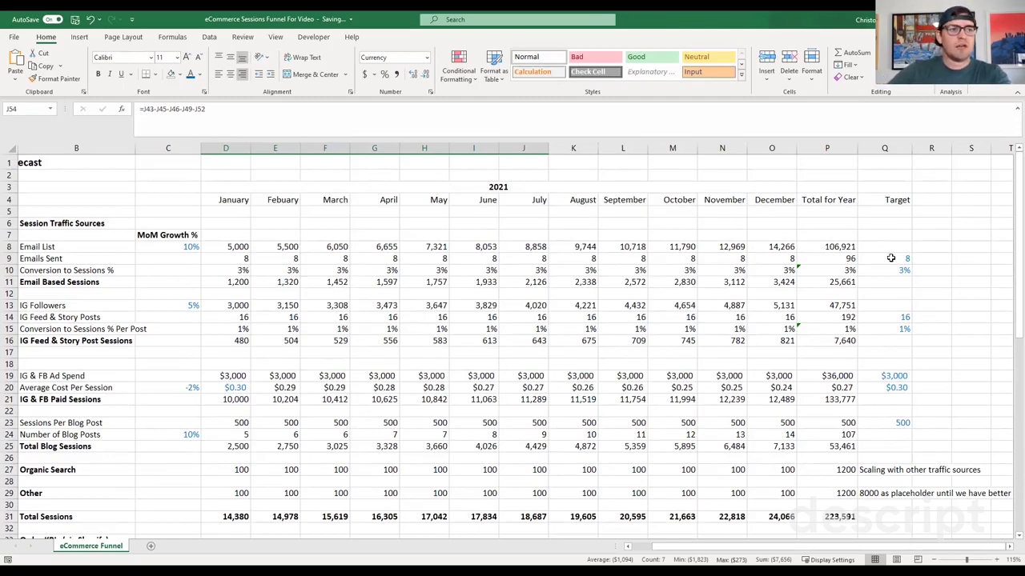
{"action": "left_click", "coordinate": [880, 270]}
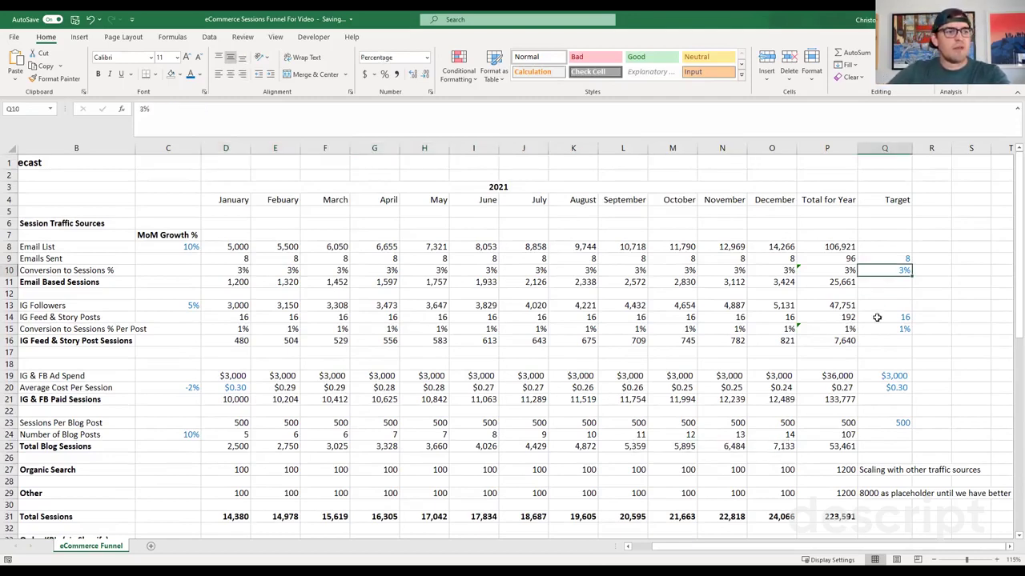
{"action": "left_click", "coordinate": [884, 317]}
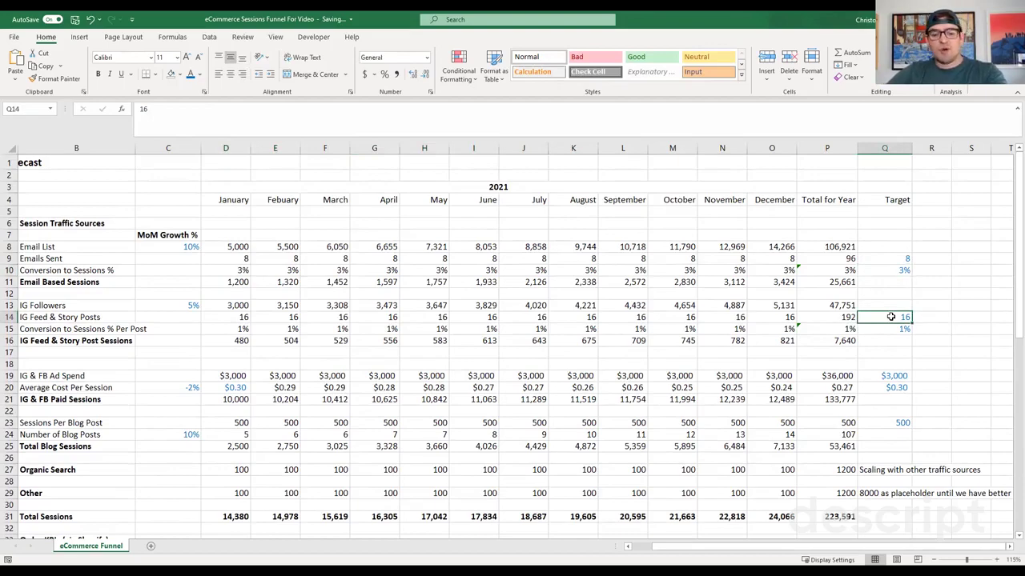
{"action": "type", "text": "24"}
{"action": "key", "text": "ctrl+Return"}
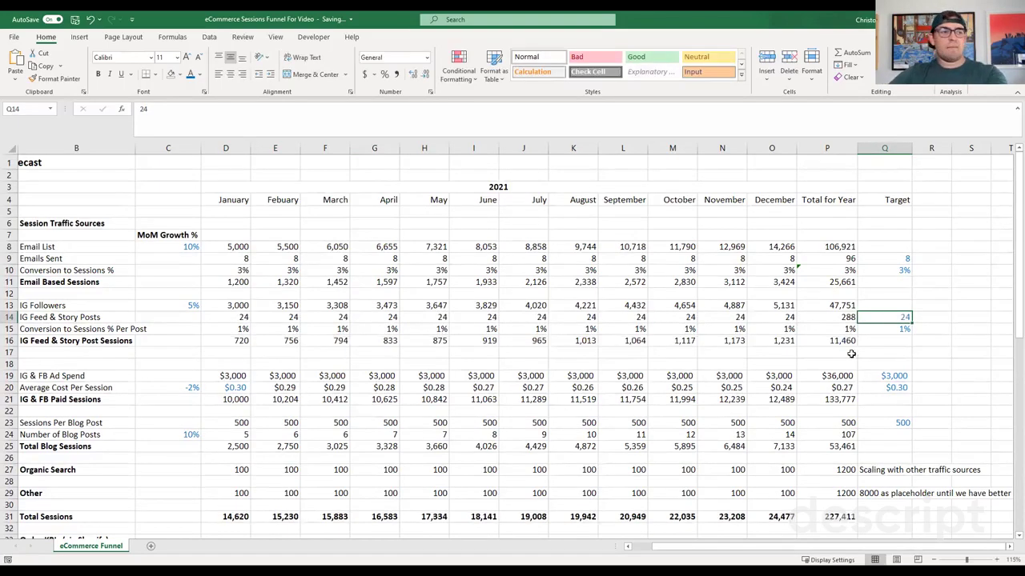
{"action": "scroll", "coordinate": [587, 392], "scroll_direction": "down", "scroll_amount": 12}
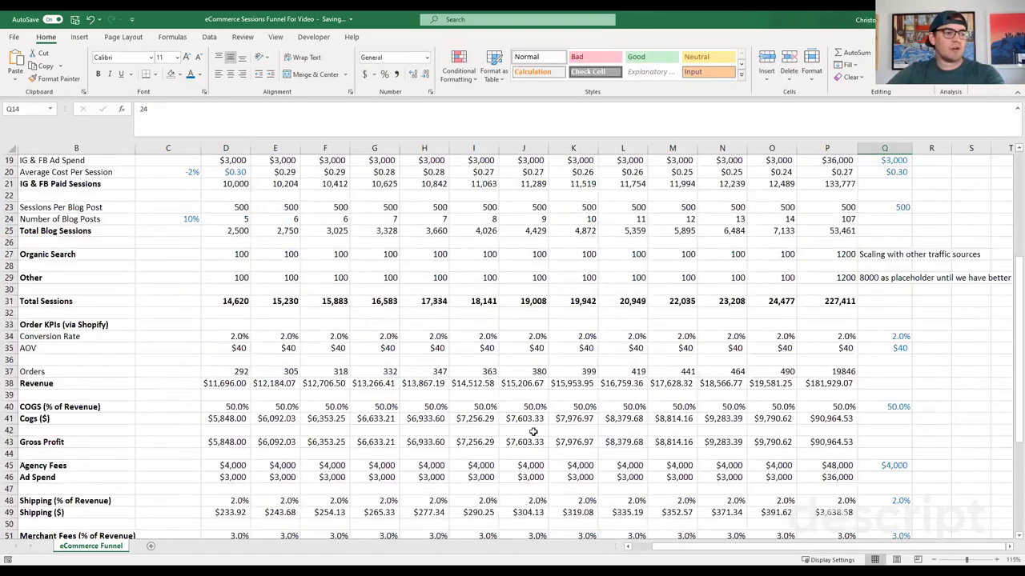
{"action": "left_click_drag", "start_coordinate": [528, 361], "coordinate": [224, 364]}
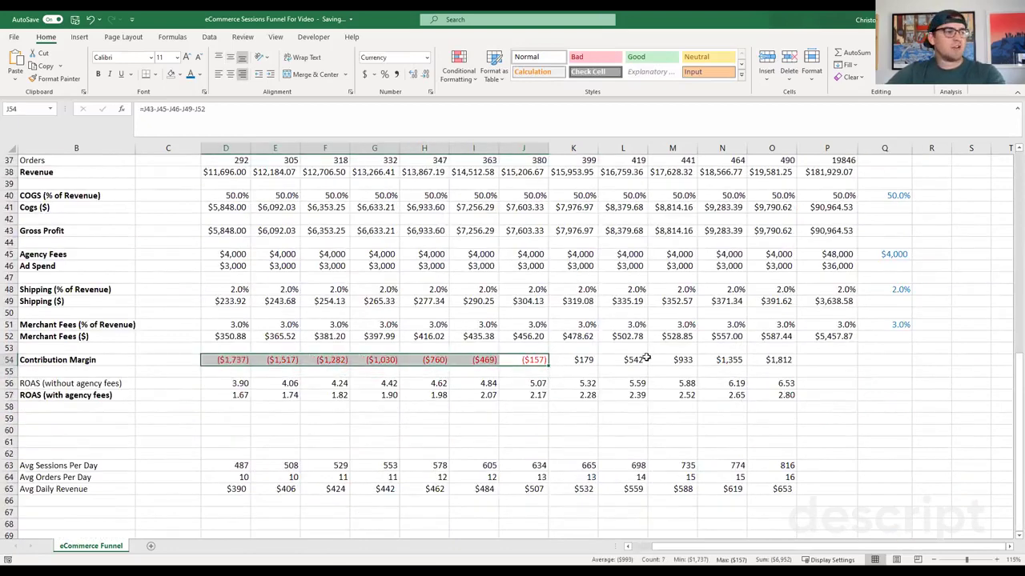
Step: Set the Agency Fees target in Q45 to $3,500
{"action": "scroll", "coordinate": [673, 356], "scroll_direction": "up", "scroll_amount": 4}
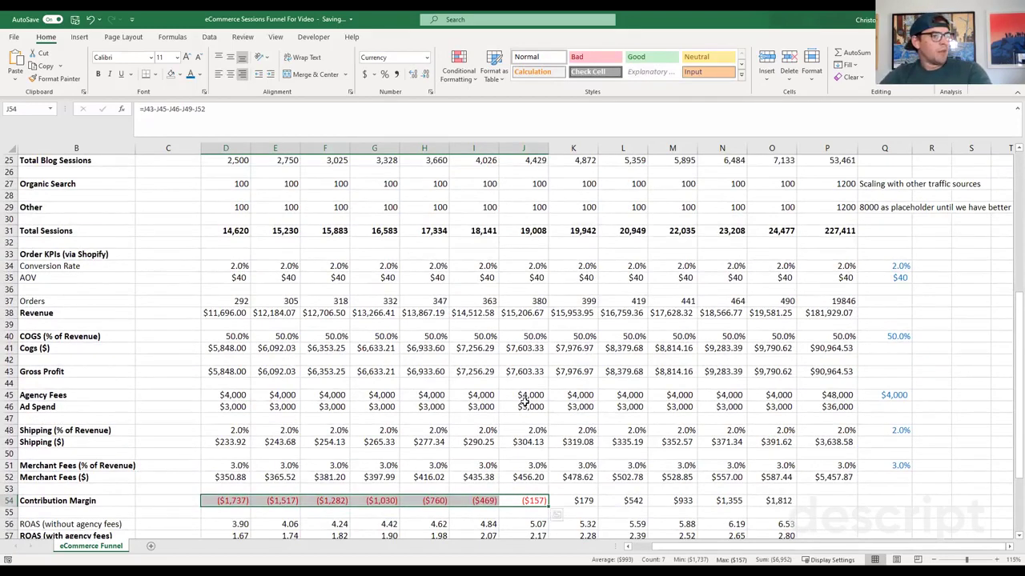
{"action": "left_click", "coordinate": [890, 396]}
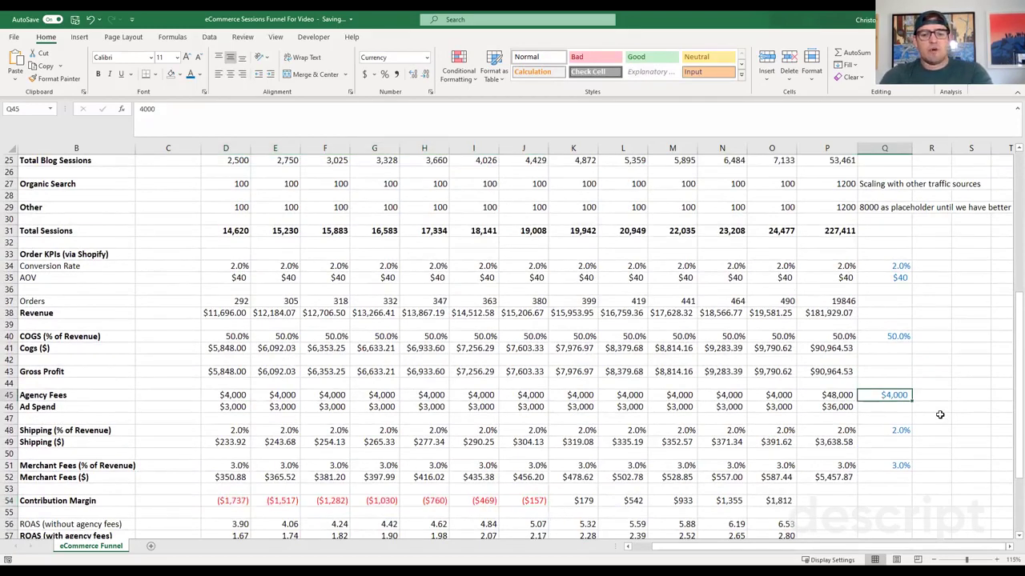
{"action": "type", "text": "3500"}
{"action": "key", "text": "ctrl+Return"}
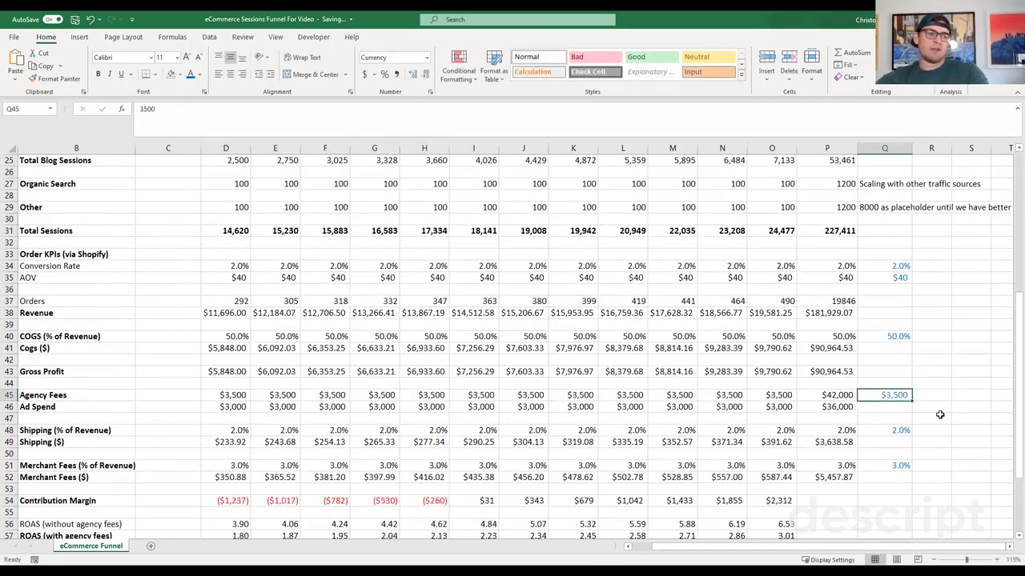
Step: Review the January to May Contribution Margin in D54:H54 under the reduced Agency Fees
{"action": "scroll", "coordinate": [485, 439], "scroll_direction": "down", "scroll_amount": 5}
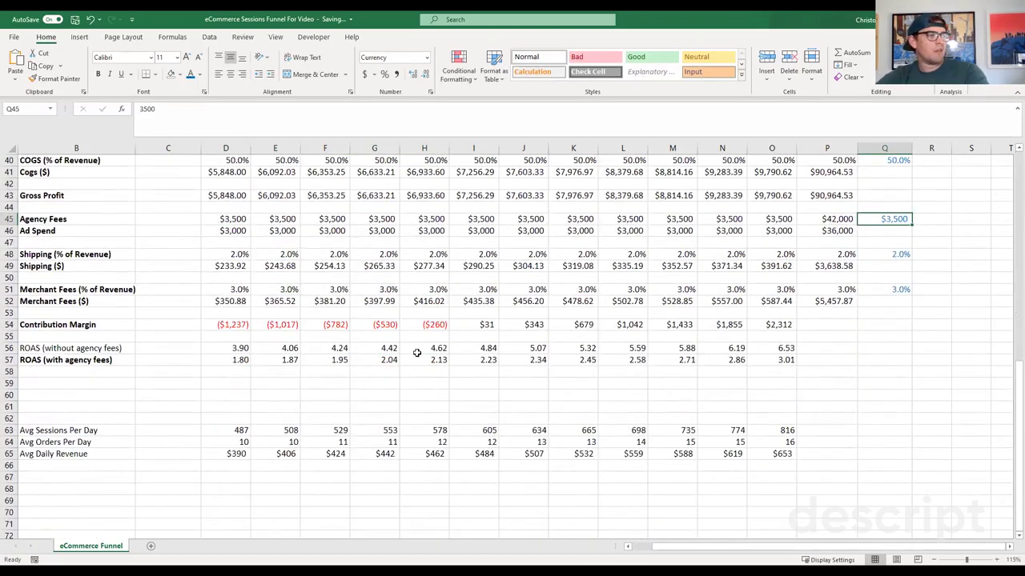
{"action": "left_click_drag", "start_coordinate": [422, 321], "coordinate": [210, 325]}
{"action": "left_click", "coordinate": [265, 291]}
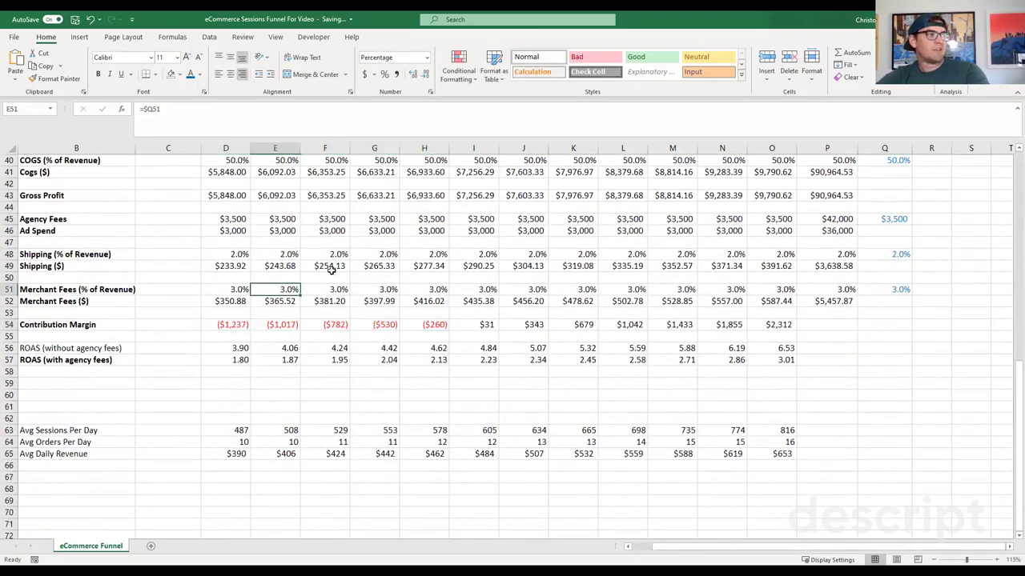
Step: Set the AOV target in Q35 to $45
{"action": "scroll", "coordinate": [398, 251], "scroll_direction": "up", "scroll_amount": 1}
{"action": "scroll", "coordinate": [398, 251], "scroll_direction": "up", "scroll_amount": 4}
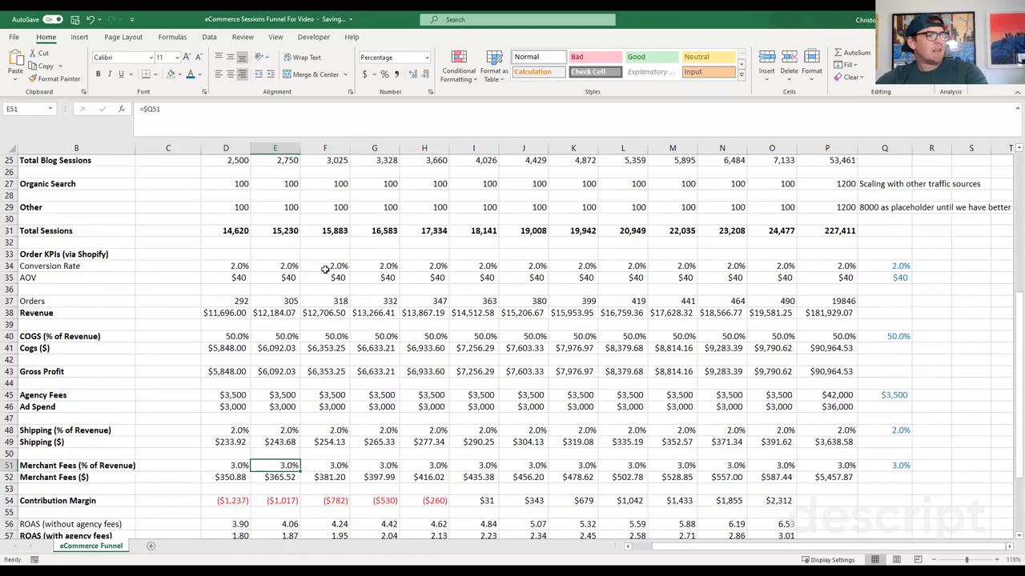
{"action": "left_click", "coordinate": [881, 278]}
{"action": "type", "text": "45"}
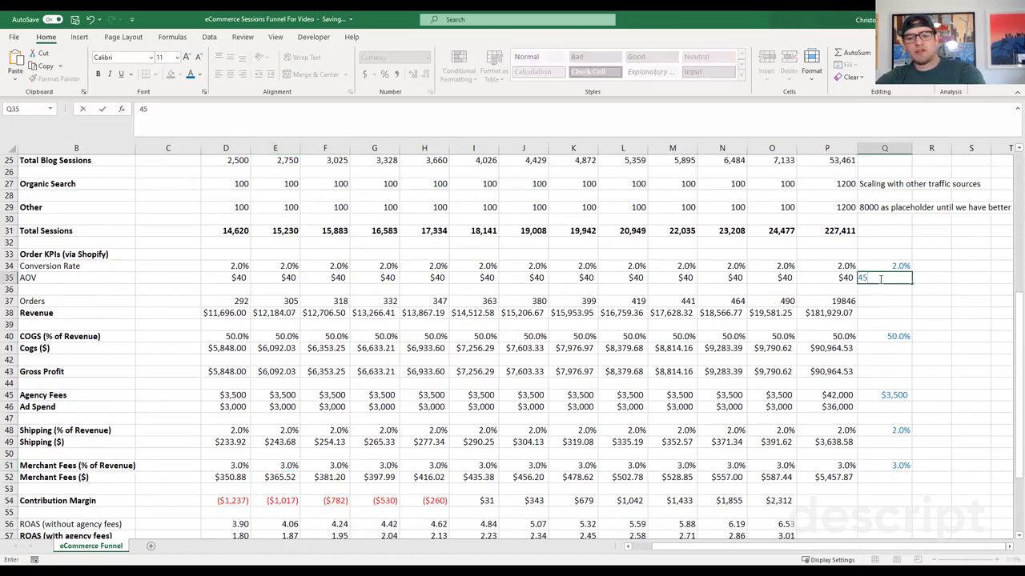
{"action": "key", "text": "ctrl+Return"}
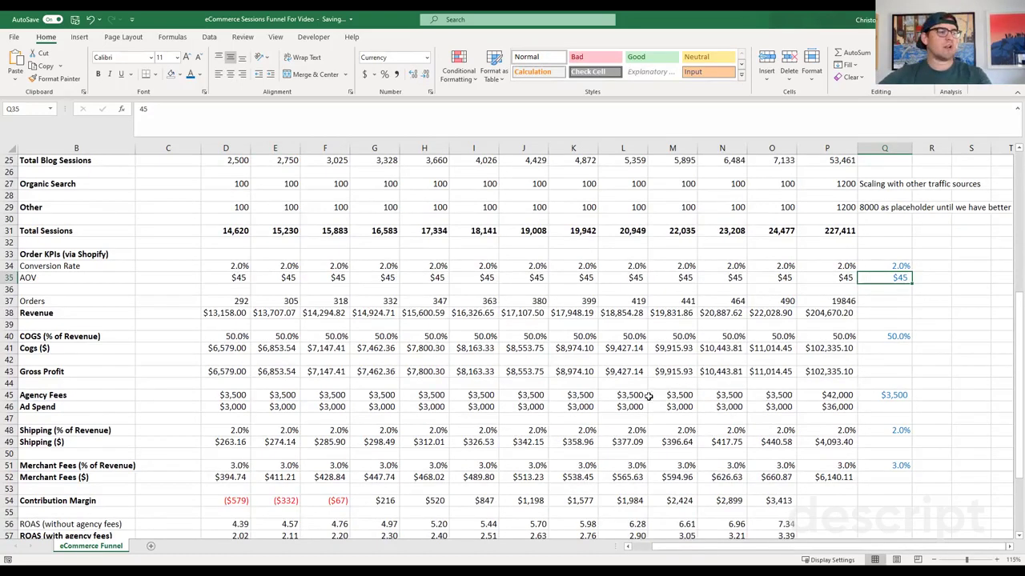
Step: Compare the January to March Contribution Margin in D54:F54 with April to December in G54:O54
{"action": "scroll", "coordinate": [645, 400], "scroll_direction": "down", "scroll_amount": 5}
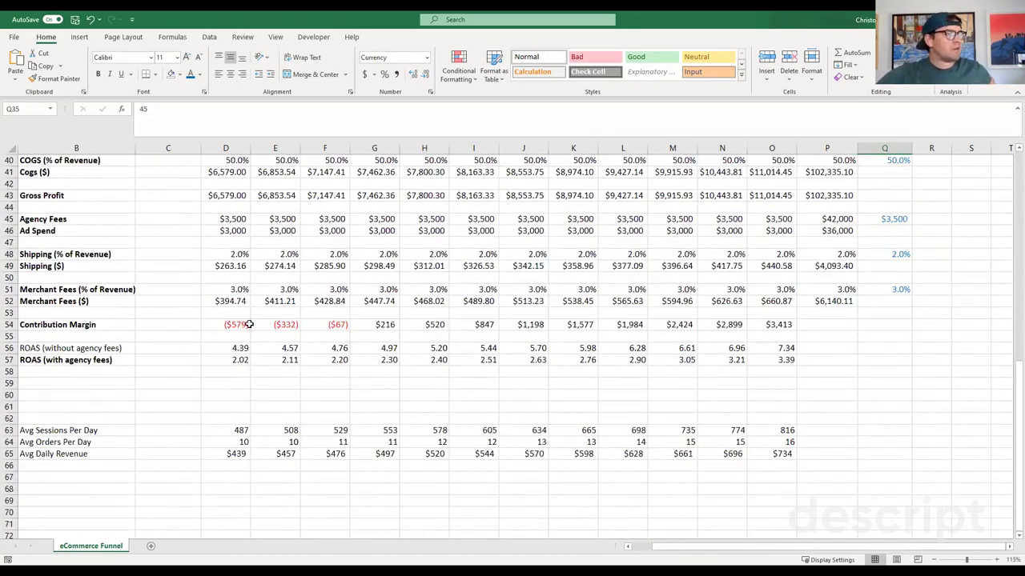
{"action": "left_click_drag", "start_coordinate": [240, 324], "coordinate": [312, 324]}
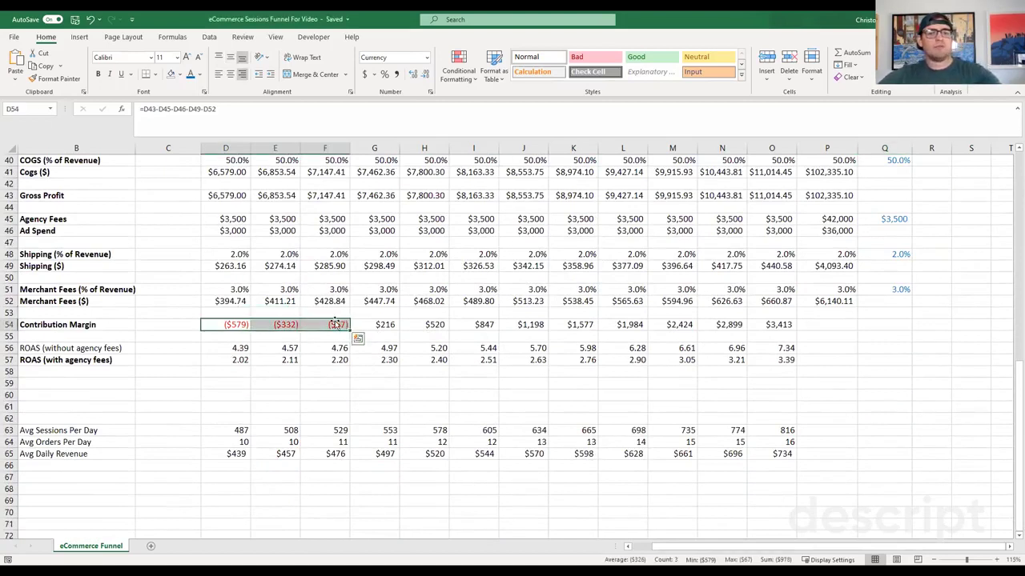
{"action": "scroll", "coordinate": [299, 324], "scroll_direction": "up", "scroll_amount": 1}
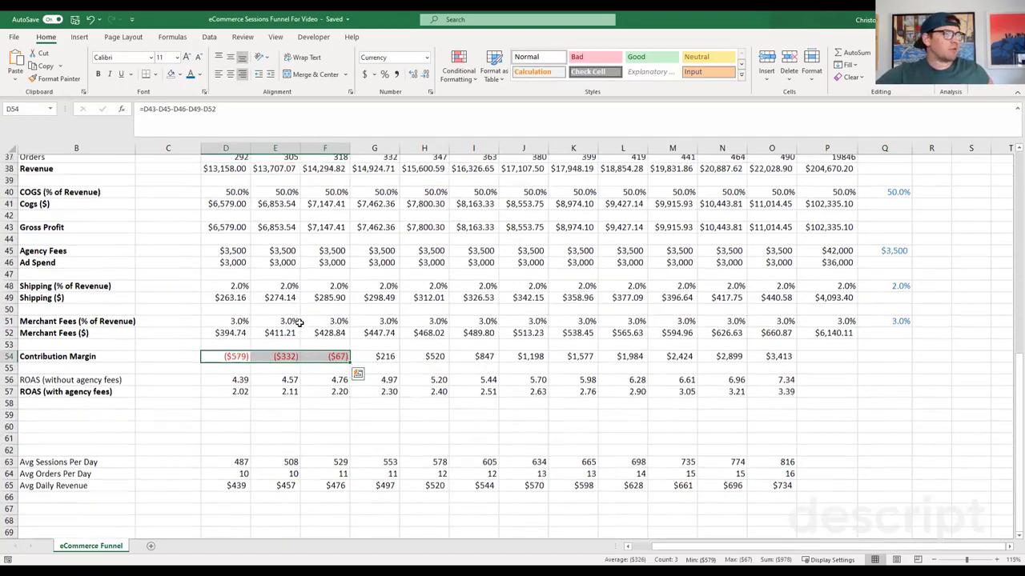
{"action": "scroll", "coordinate": [352, 328], "scroll_direction": "up", "scroll_amount": 1}
{"action": "left_click_drag", "start_coordinate": [389, 394], "coordinate": [762, 398]}
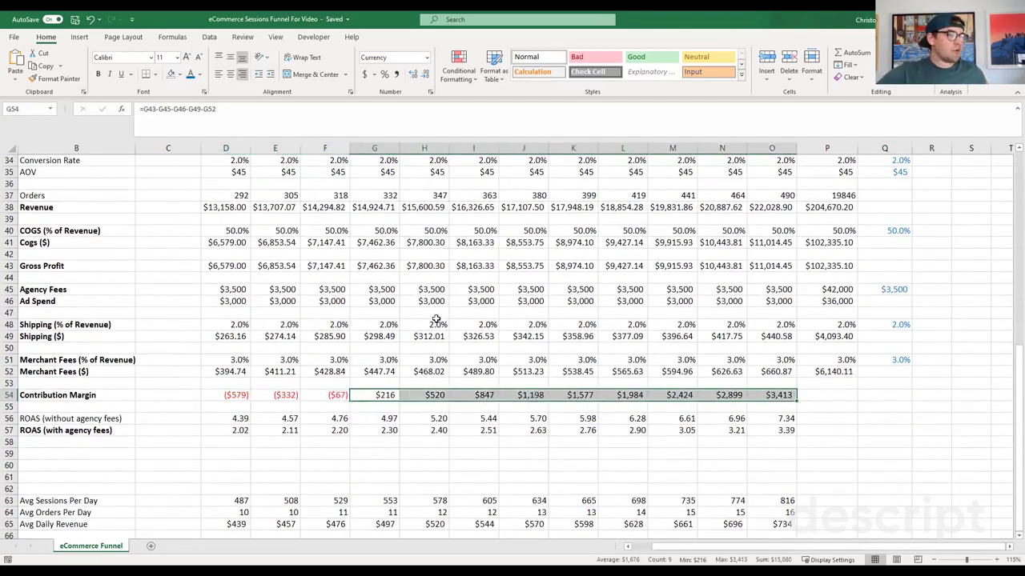
Step: Review January to April ROAS without agency fees and the full-year ROAS with agency fees through December in row 57
{"action": "left_click_drag", "start_coordinate": [241, 418], "coordinate": [388, 419]}
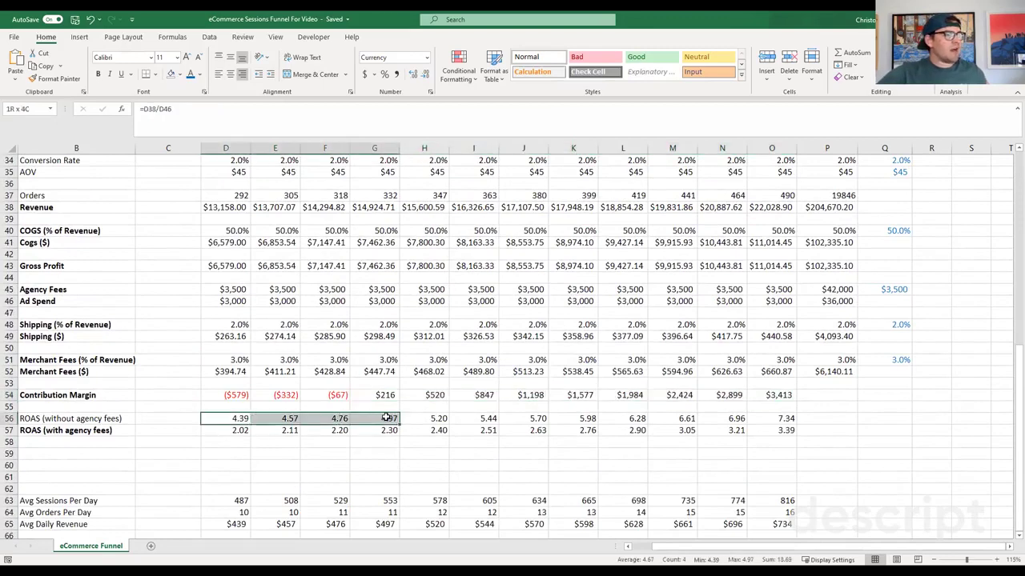
{"action": "left_click_drag", "start_coordinate": [230, 430], "coordinate": [765, 432]}
{"action": "left_click", "coordinate": [683, 434]}
{"action": "left_click", "coordinate": [764, 432]}
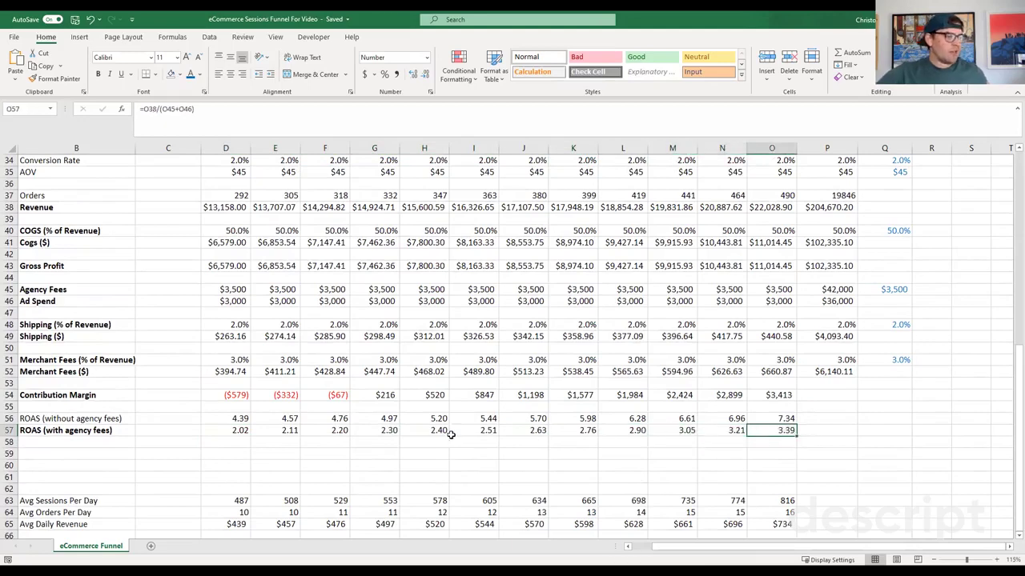
{"action": "scroll", "coordinate": [320, 371], "scroll_direction": "up", "scroll_amount": 4}
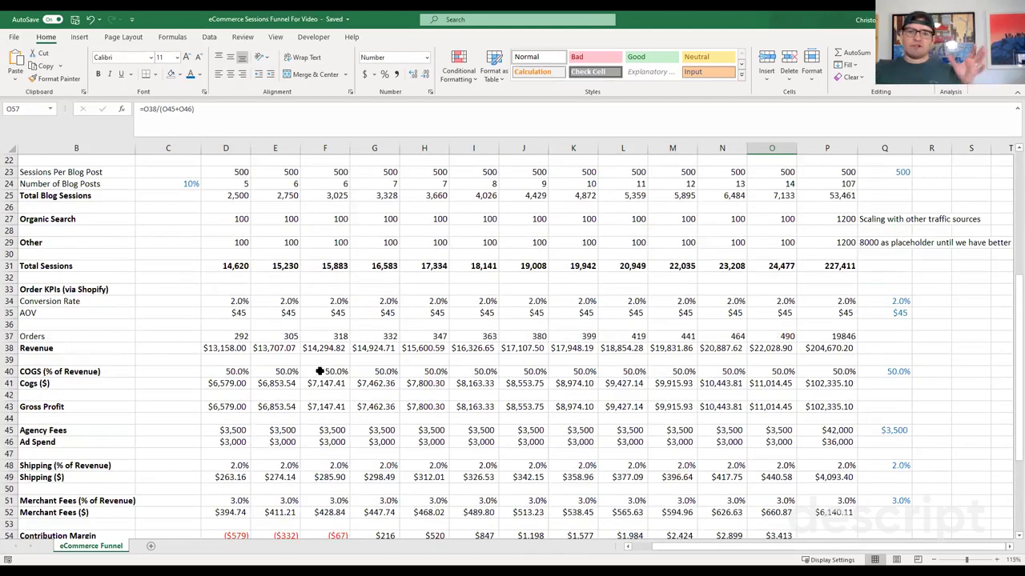